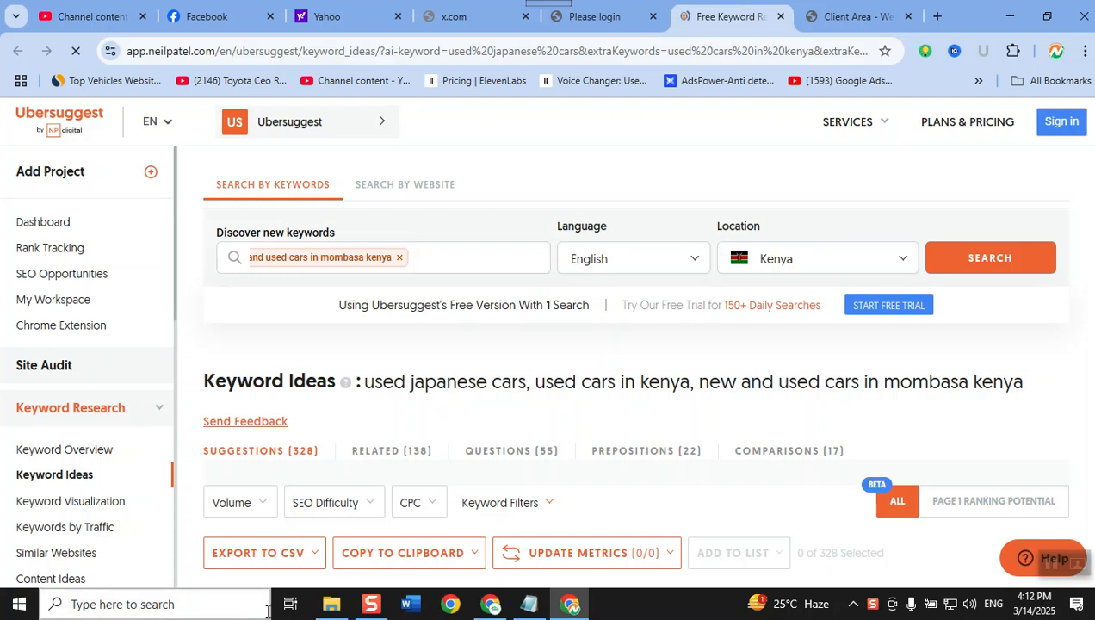
- Open the Robotsdottxt-complete-lecture PDF from the seo-only subfolder of the PDF folder in File Explorer
left_click(331, 603)
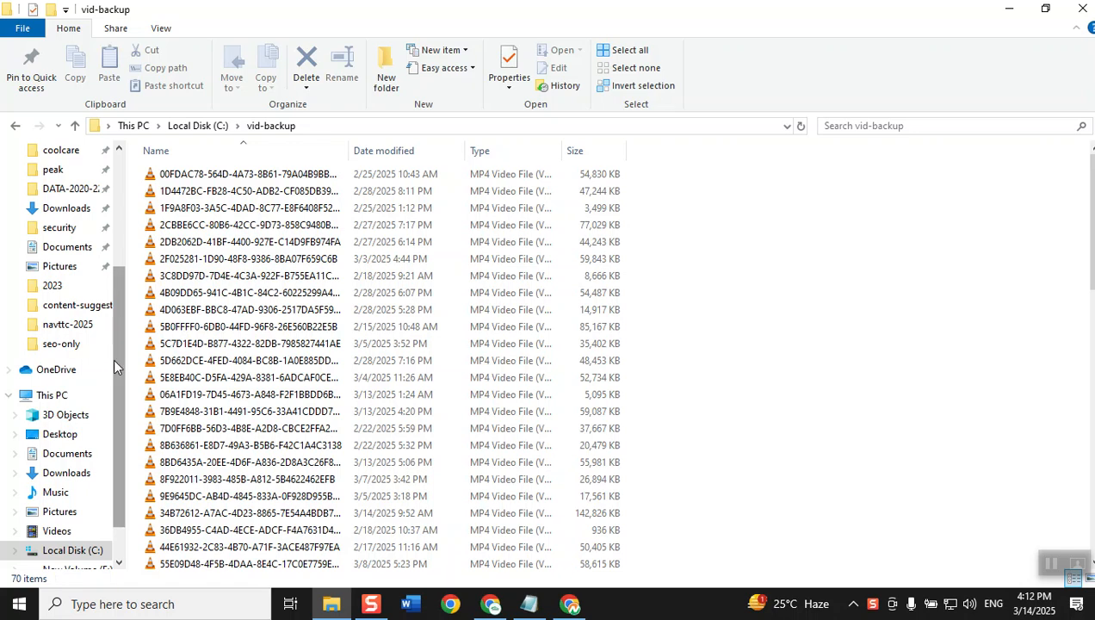
scroll(86, 349, "up", 4)
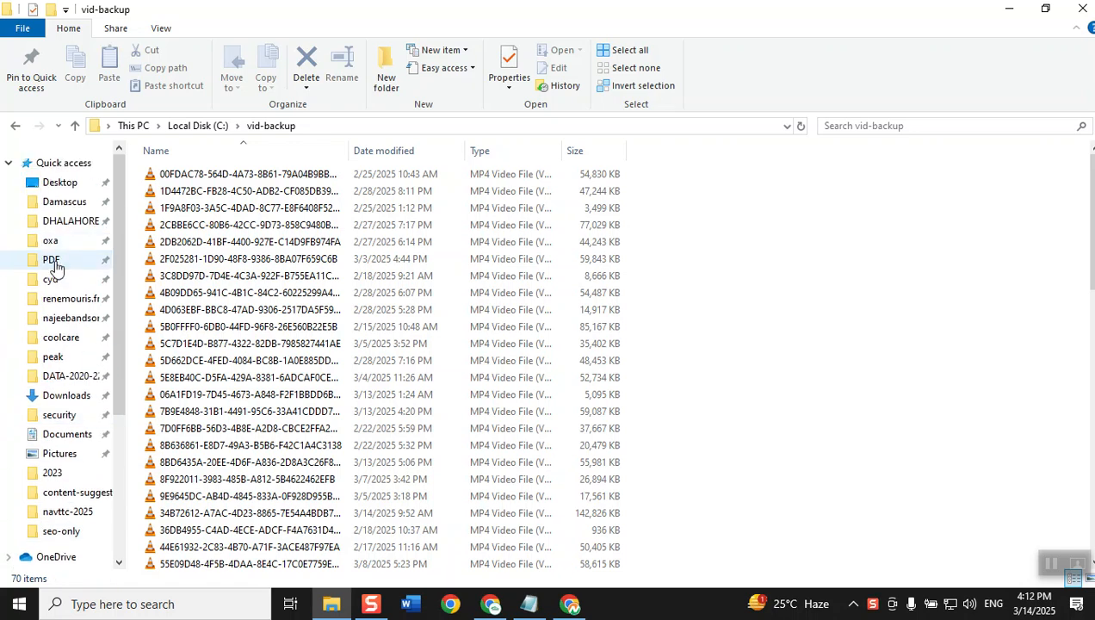
left_click(52, 260)
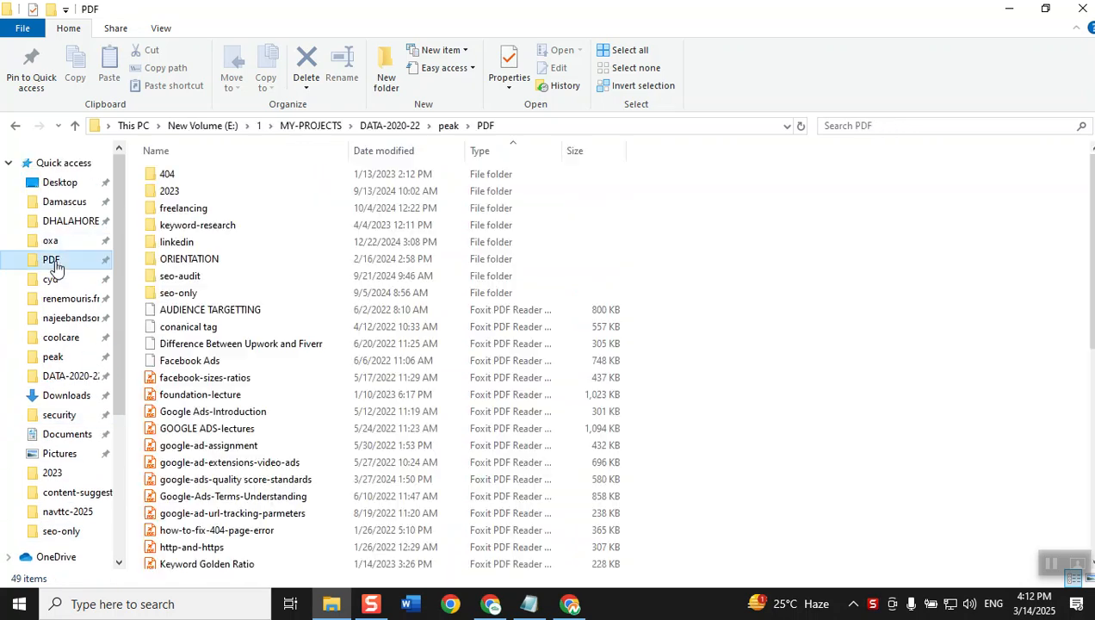
double_click(177, 295)
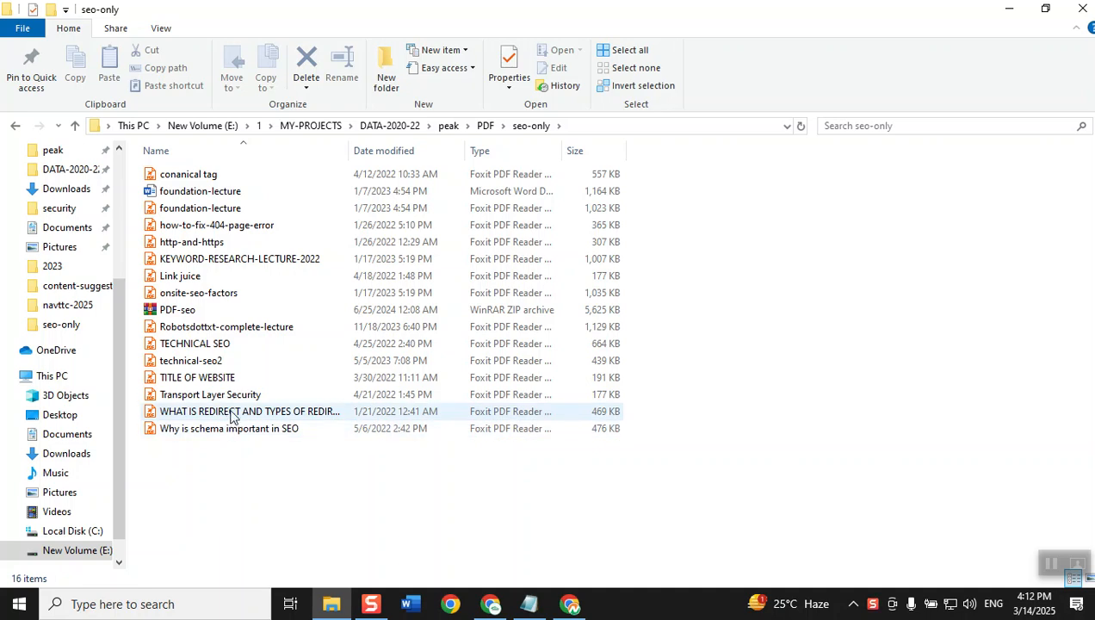
left_click(221, 332)
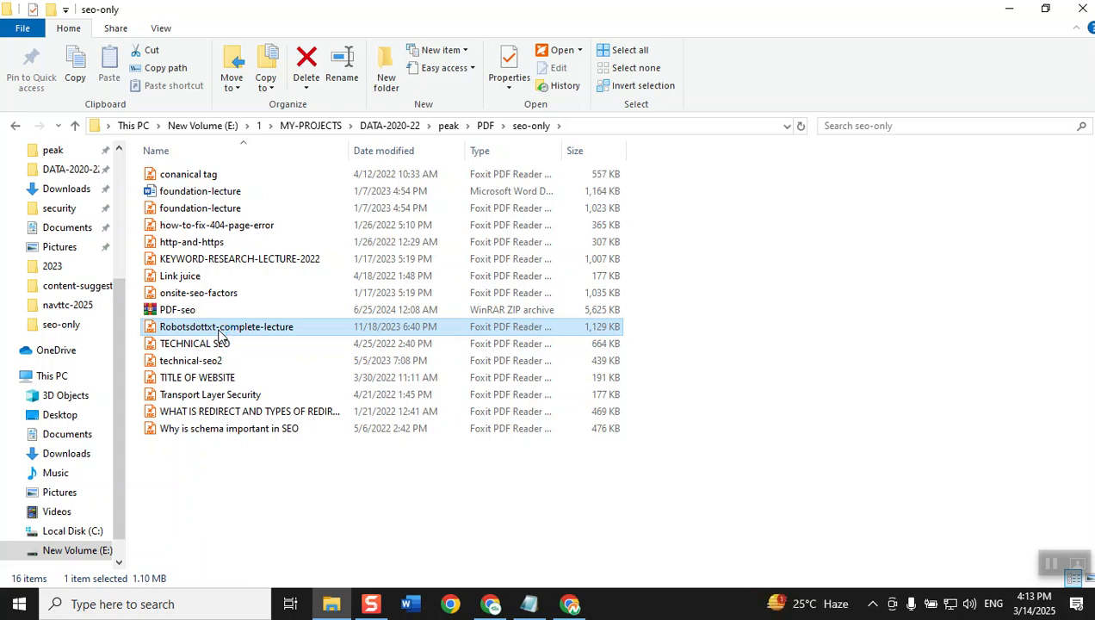
double_click(221, 334)
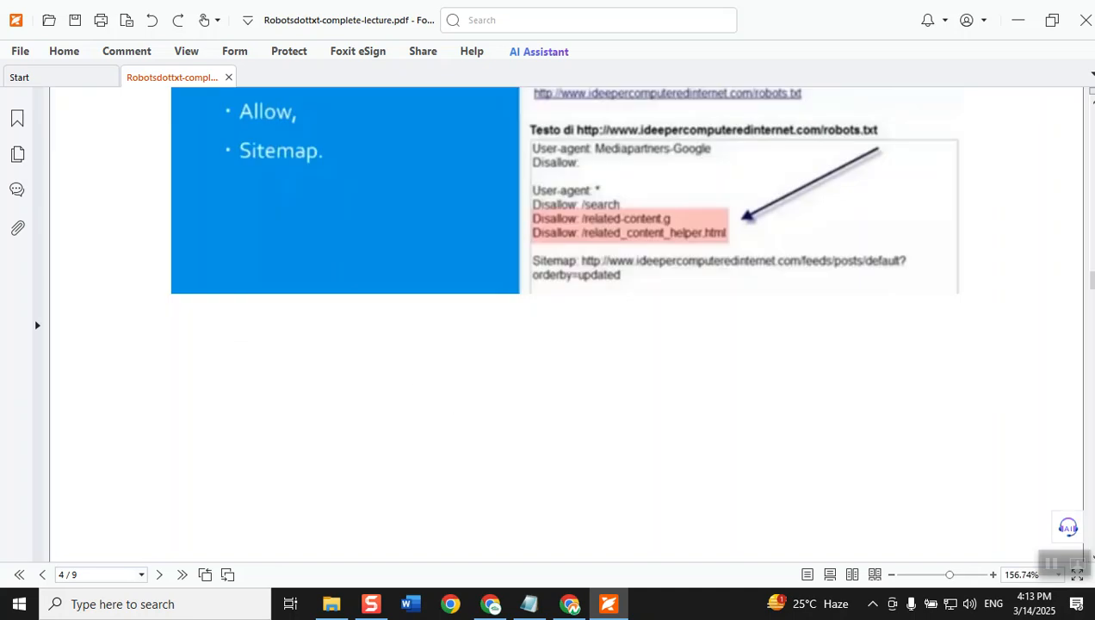
scroll(934, 349, "down", 2)
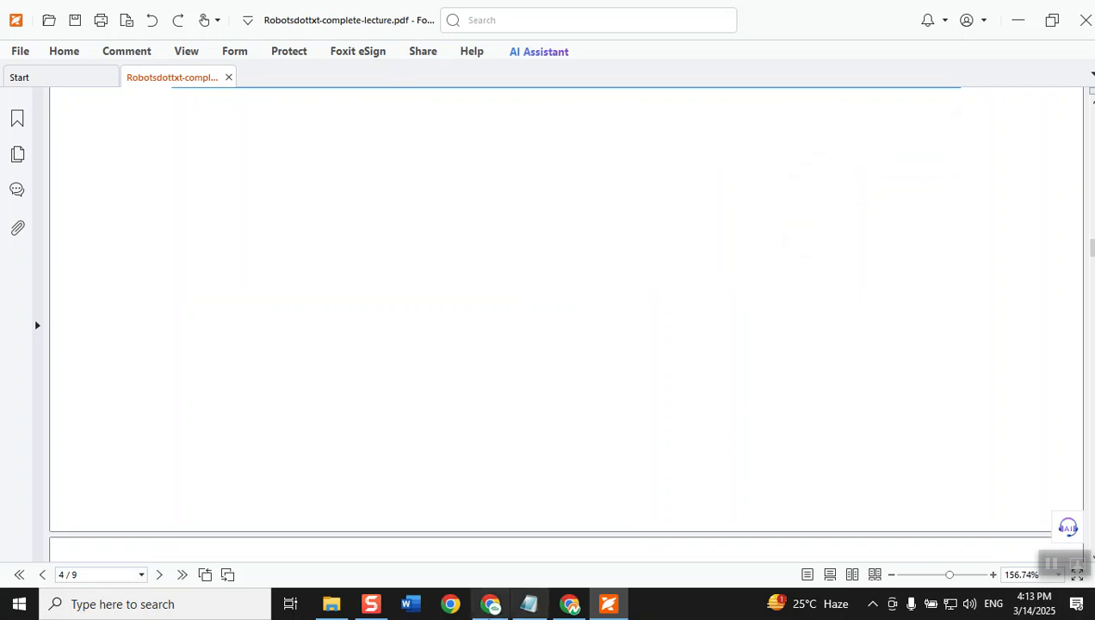
- Switch to the Chrome window showing YouTube Studio and close the whole window, discarding the unsaved video changes
left_click(490, 603)
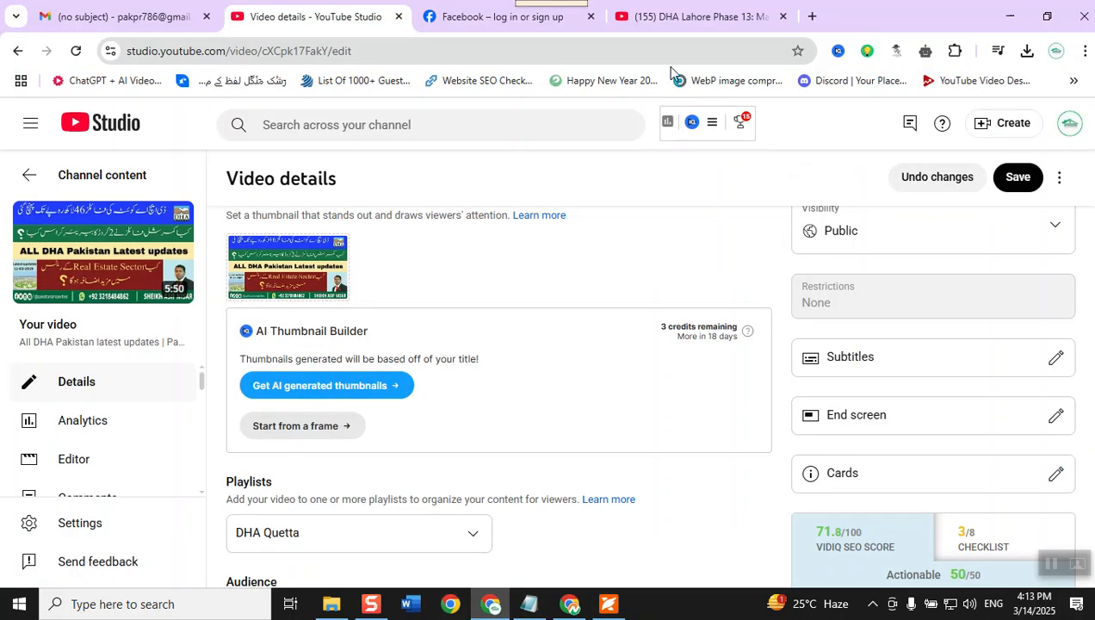
left_click(812, 15)
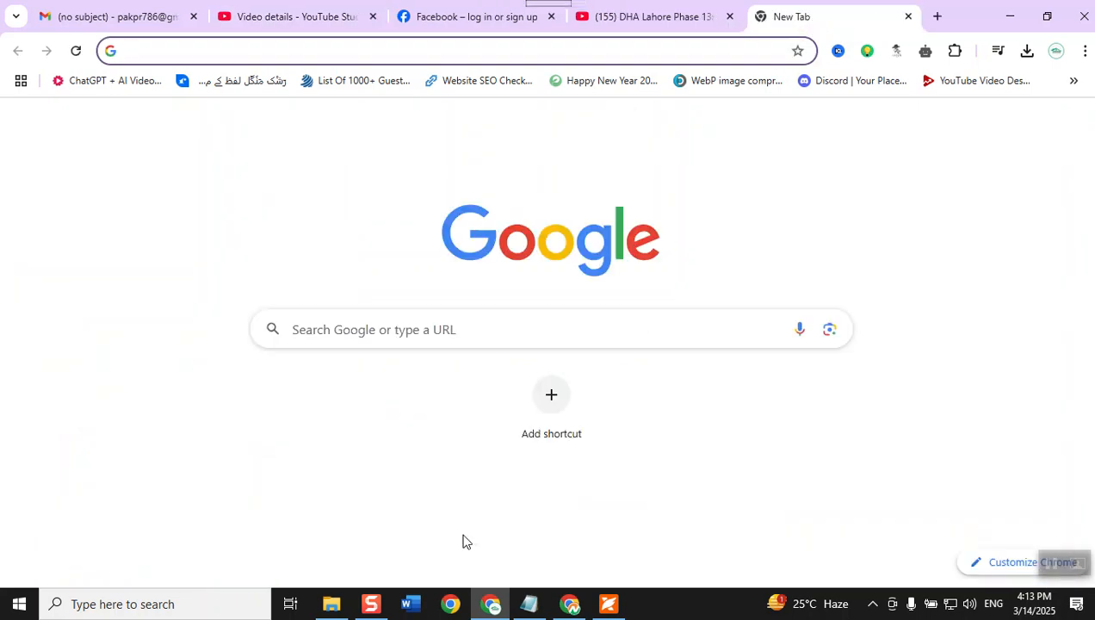
left_click(1084, 16)
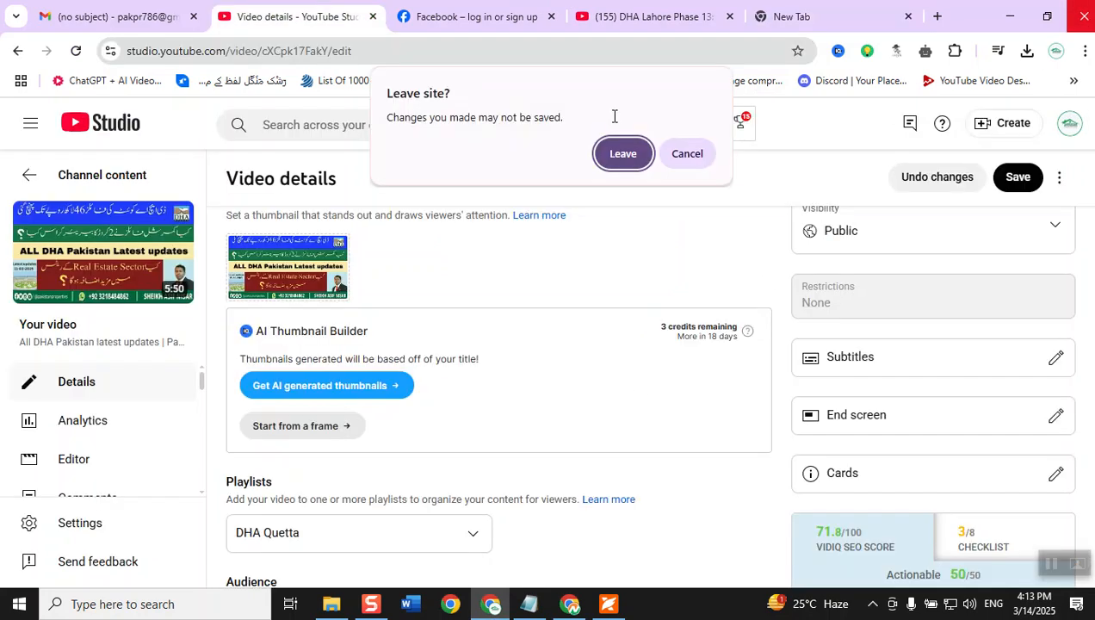
left_click(634, 157)
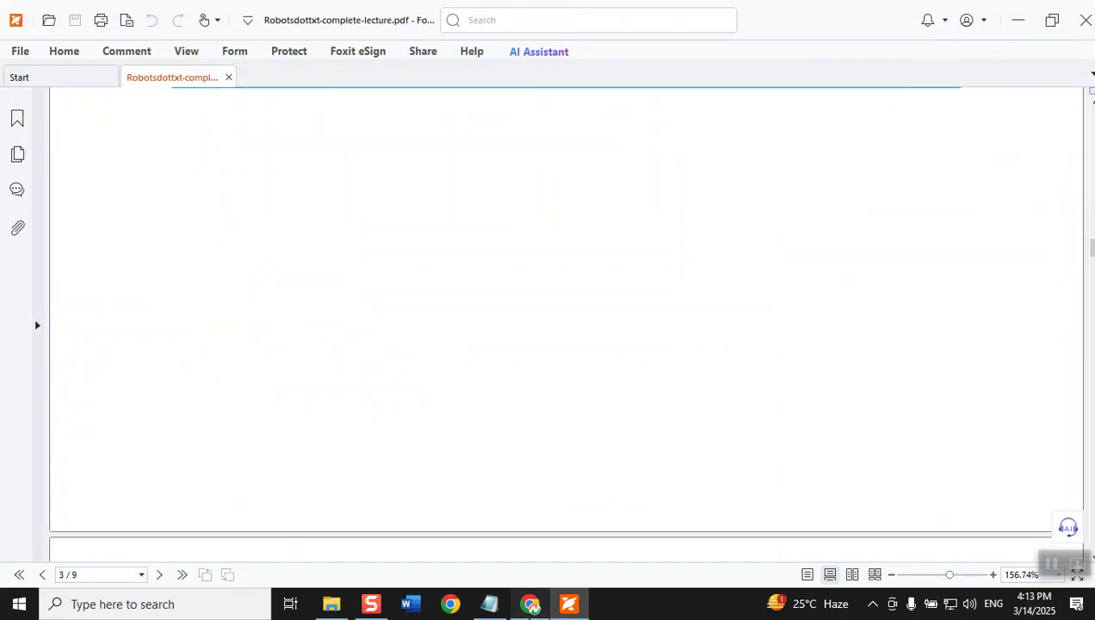
- Switch to the remaining Chrome window and open the list of hosting services in the WebSouls client area
left_click(530, 605)
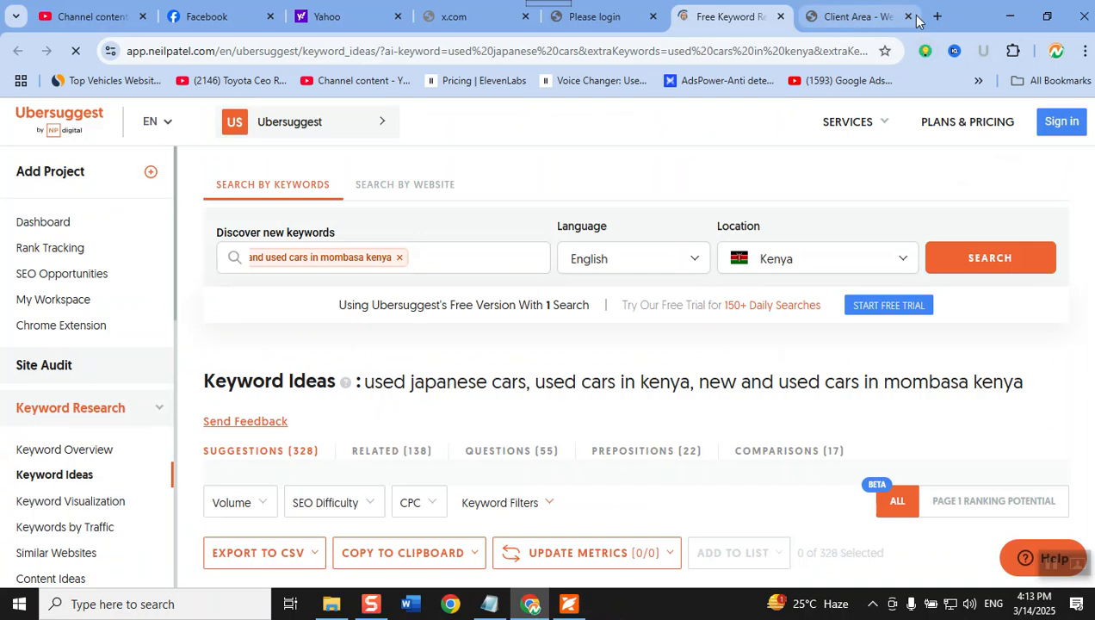
left_click(832, 21)
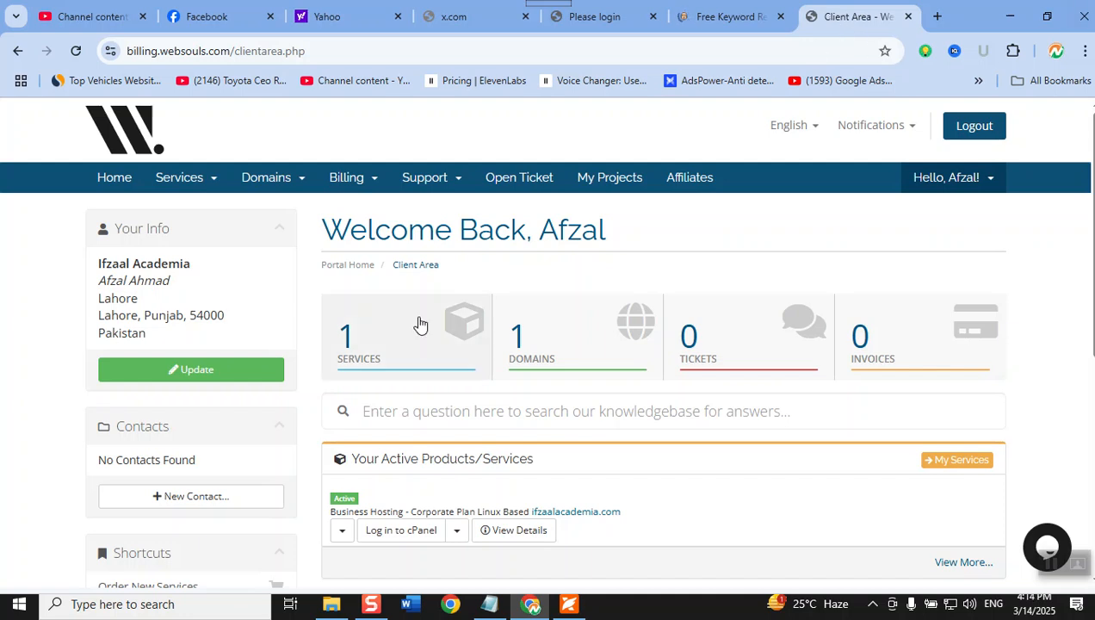
left_click(398, 354)
scroll(397, 353, "down", 3)
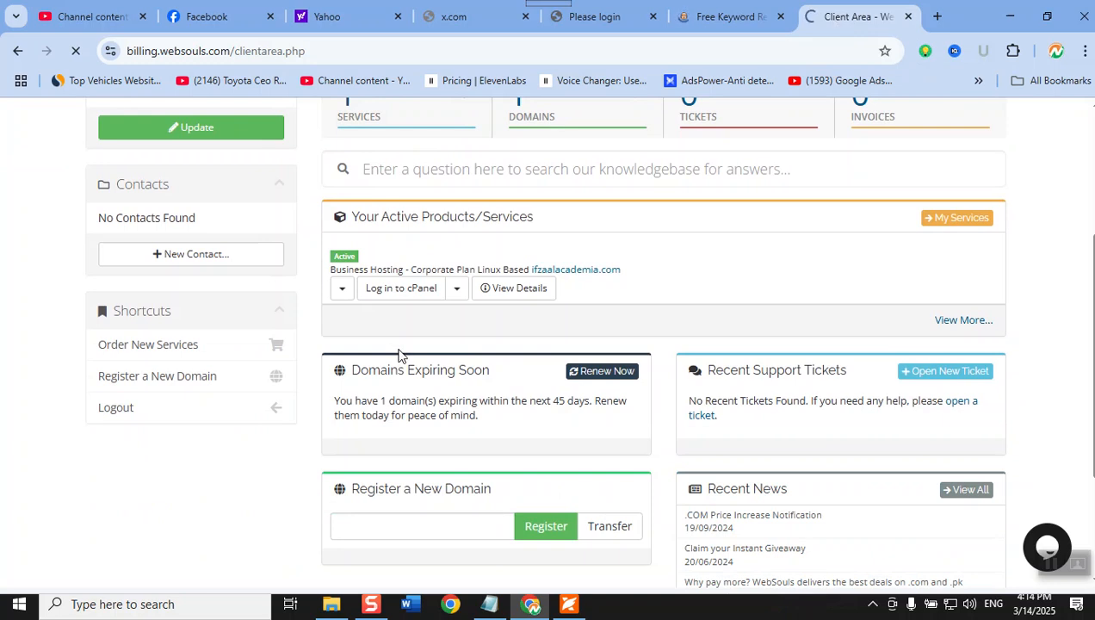
scroll(401, 356, "up", 1)
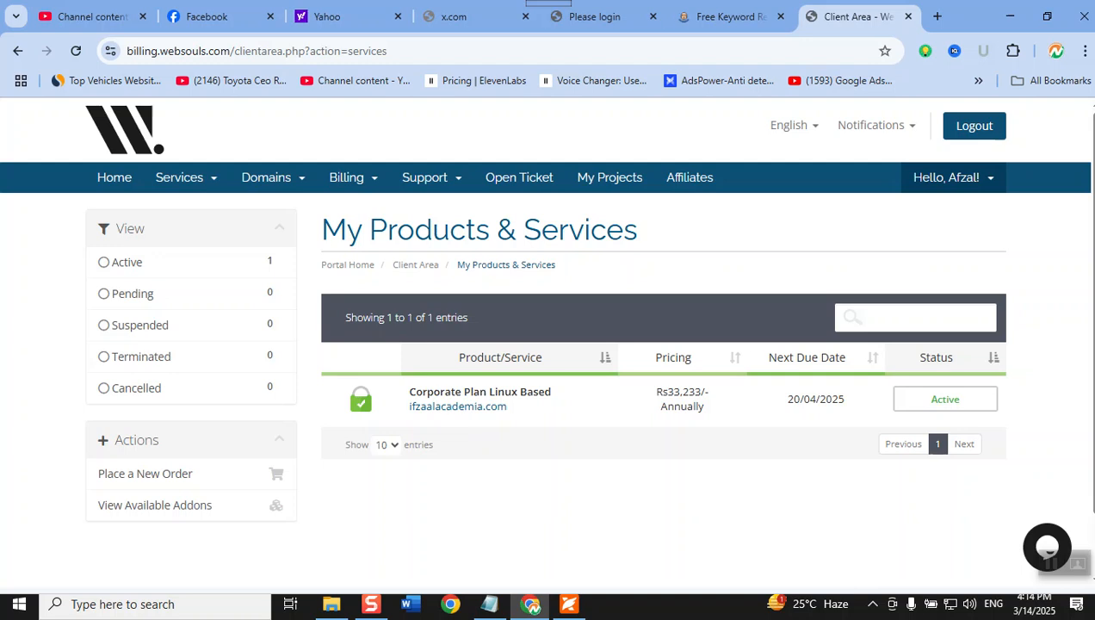
- Load professionalkitchenequipment.deckitchen.org/robots.txt in a new browser tab
left_click(937, 18)
type("pr")
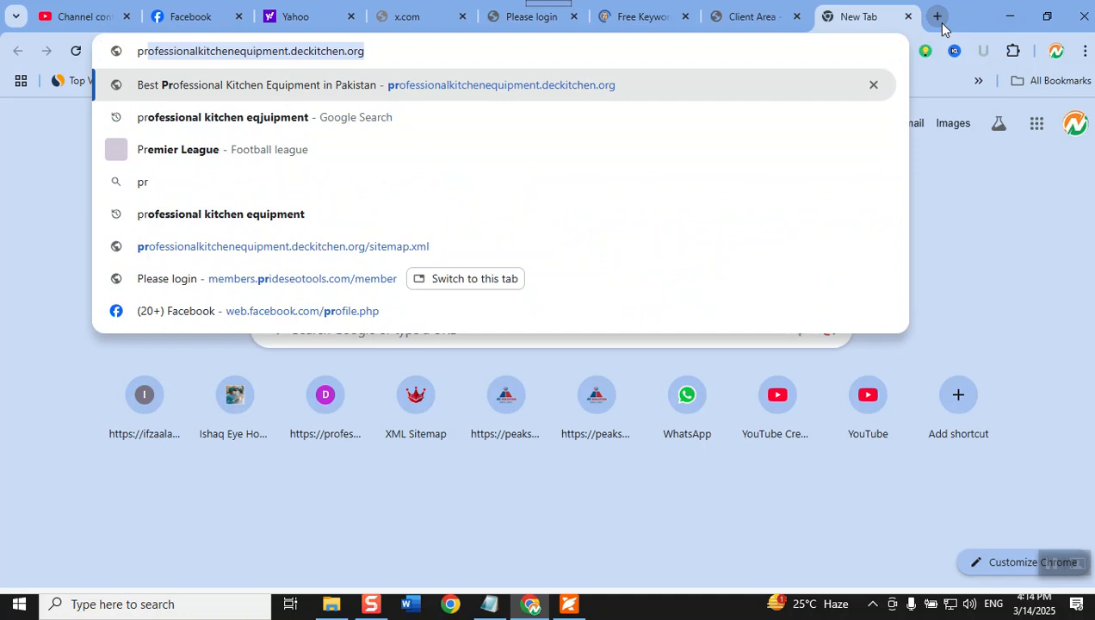
key("Right")
type("/")
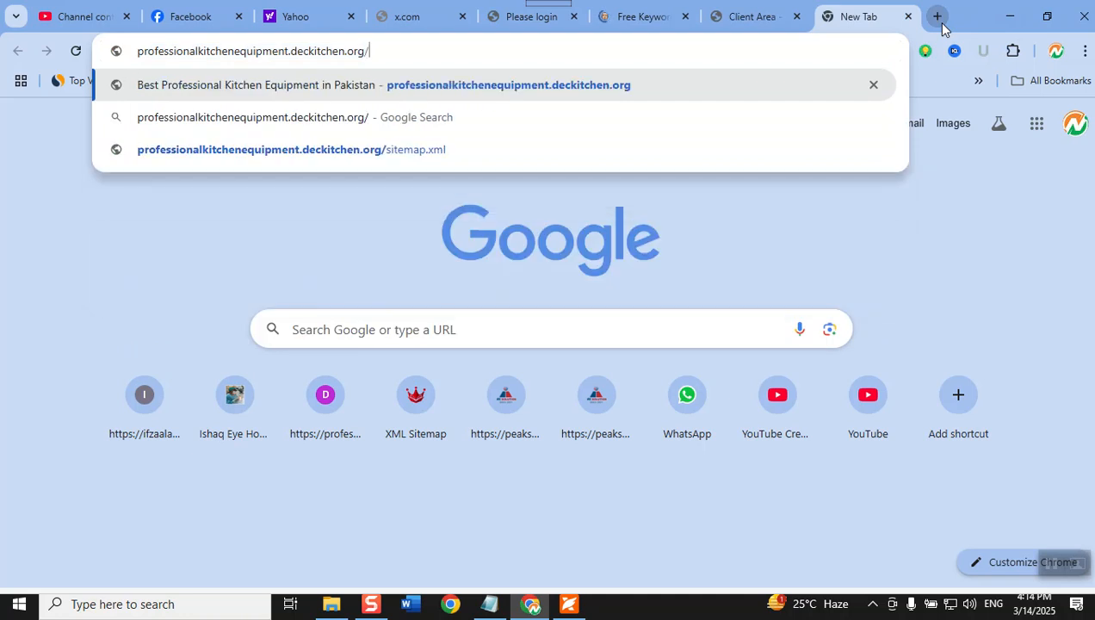
type("robots.")
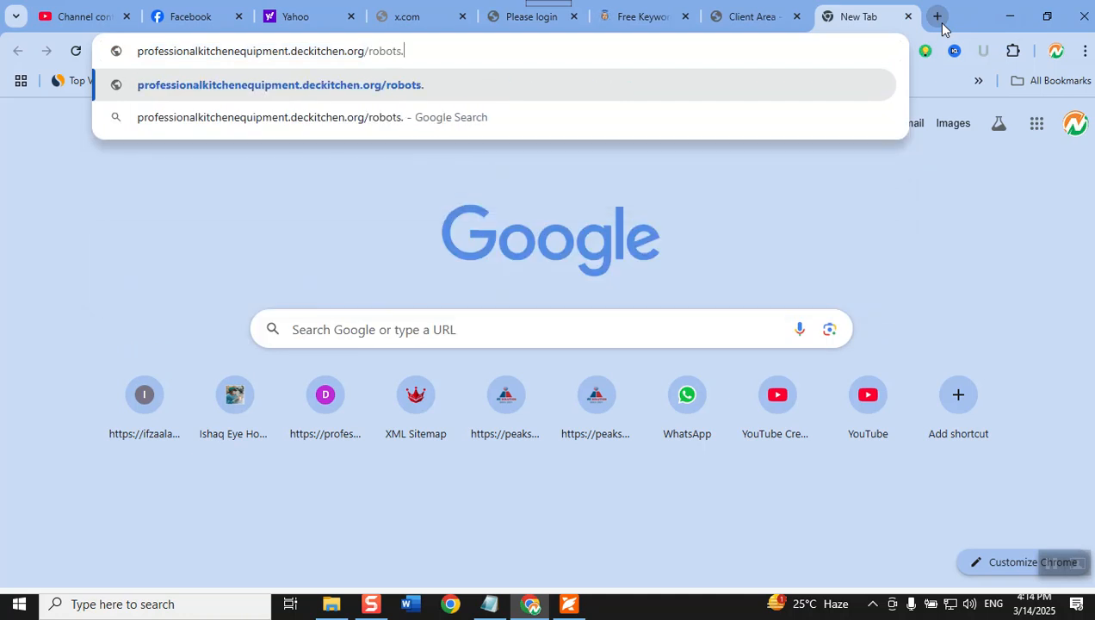
type("txt")
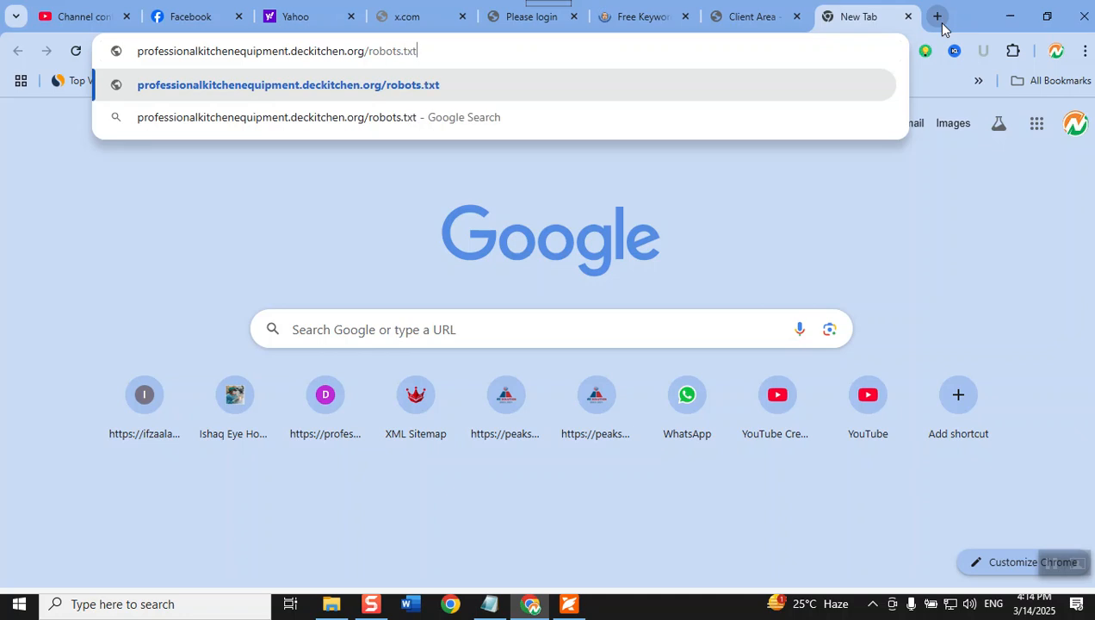
key("Return")
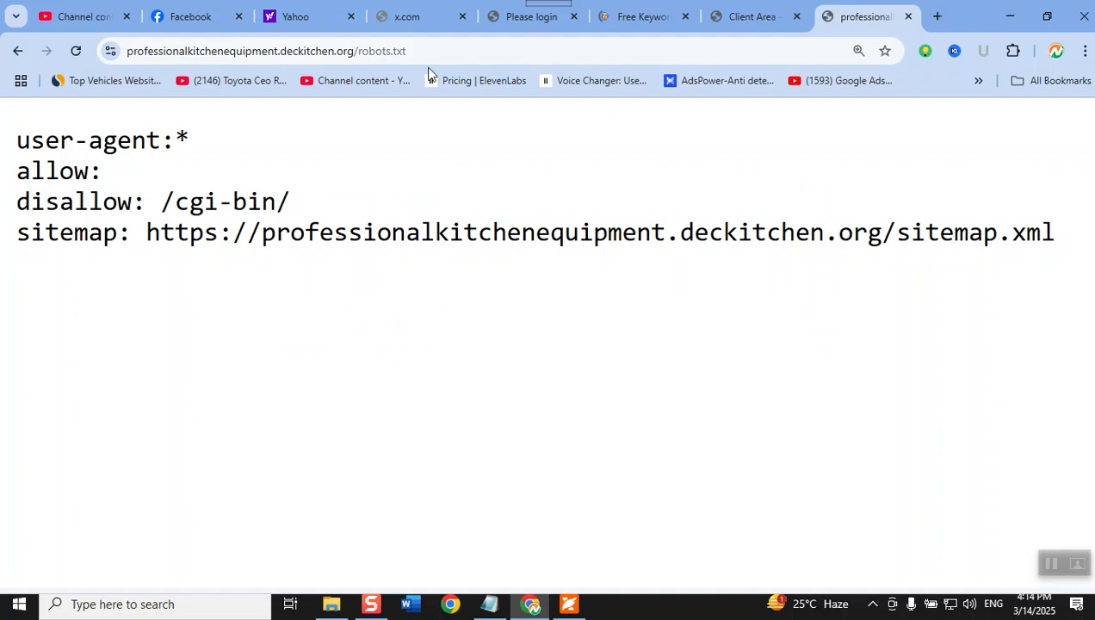
- Copy the complete robots.txt text into a new Notepad document and maximize its window, showing the start of the lines
left_click_drag(22, 143, 1041, 237)
key("ctrl+c")
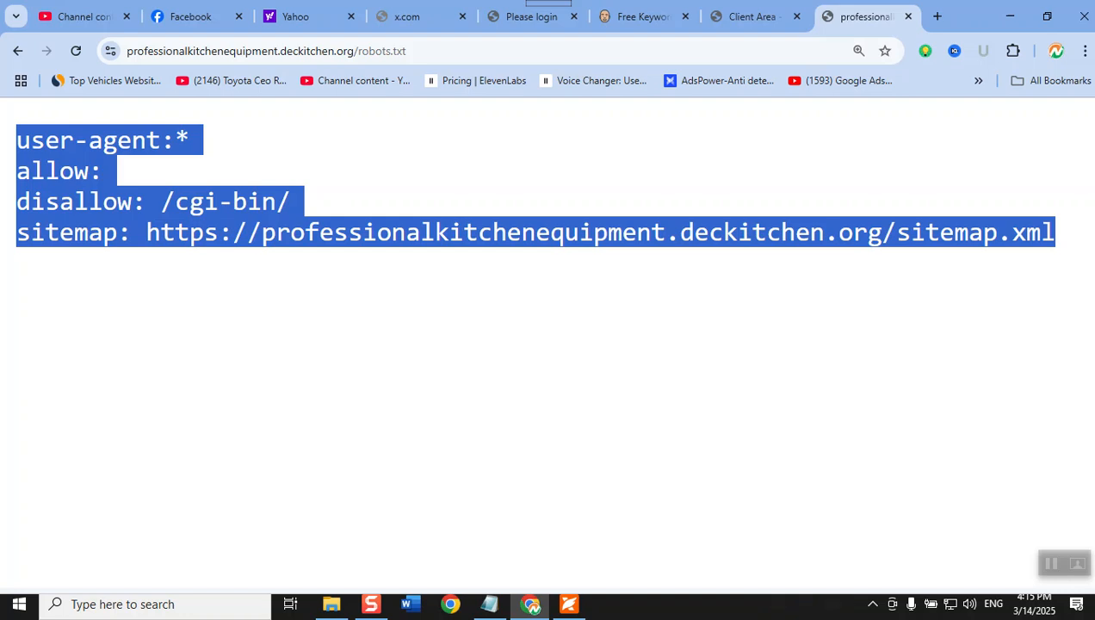
key("super+r")
key("Return")
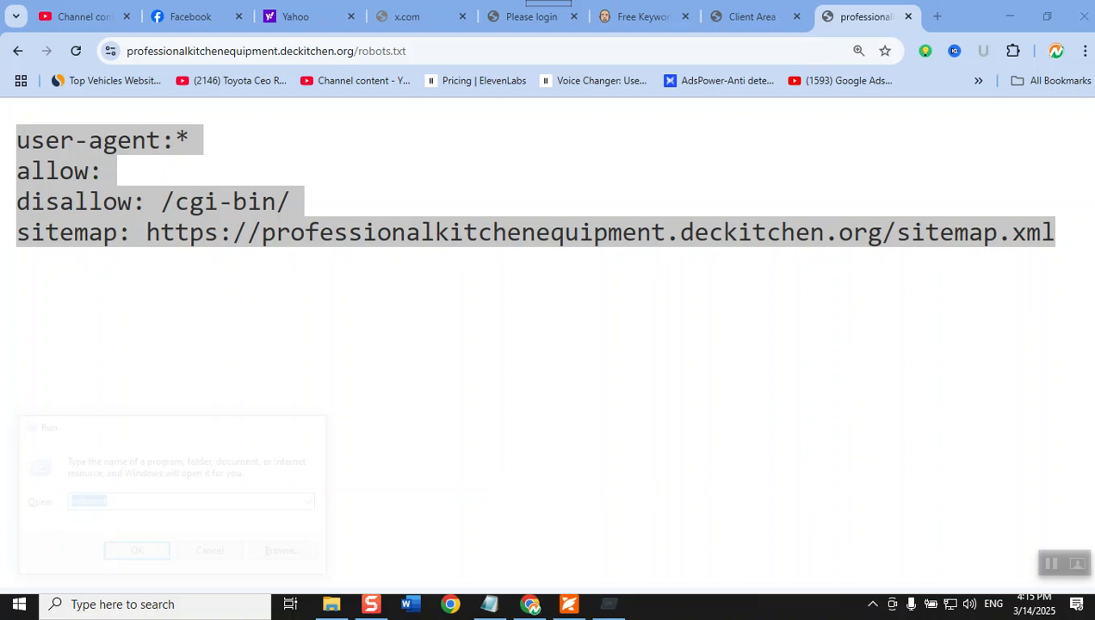
key("ctrl+v")
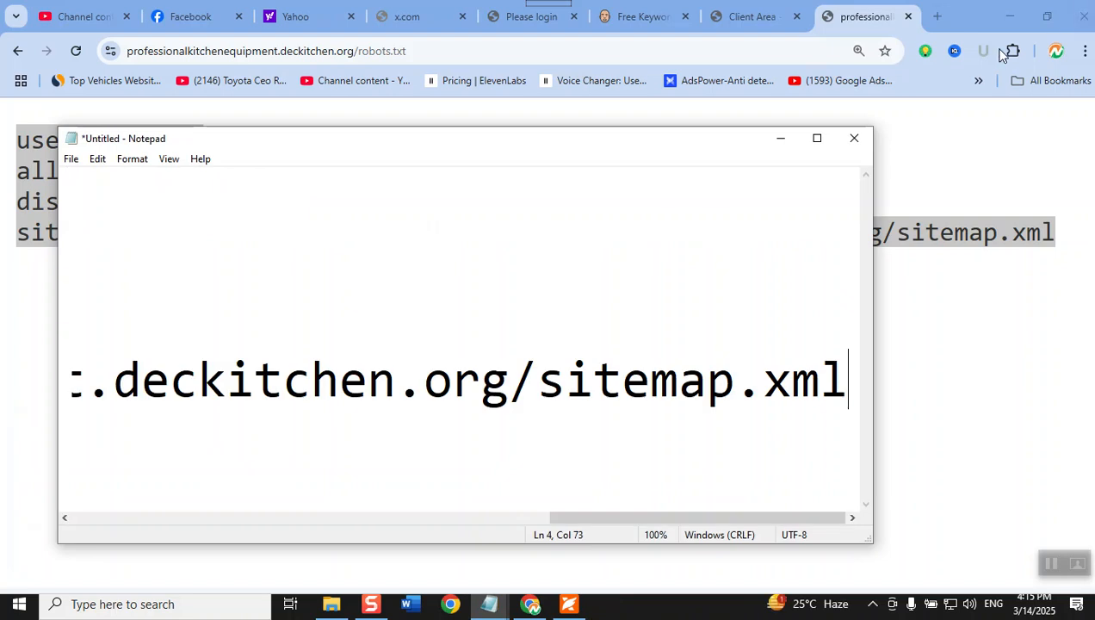
left_click(817, 138)
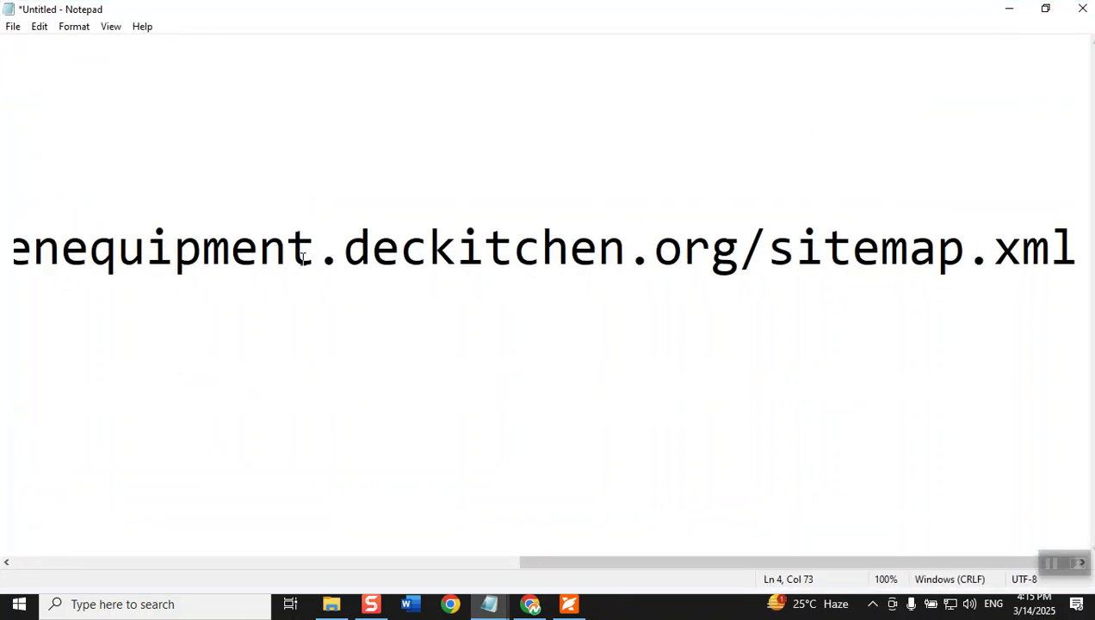
left_click_drag(625, 562, 46, 517)
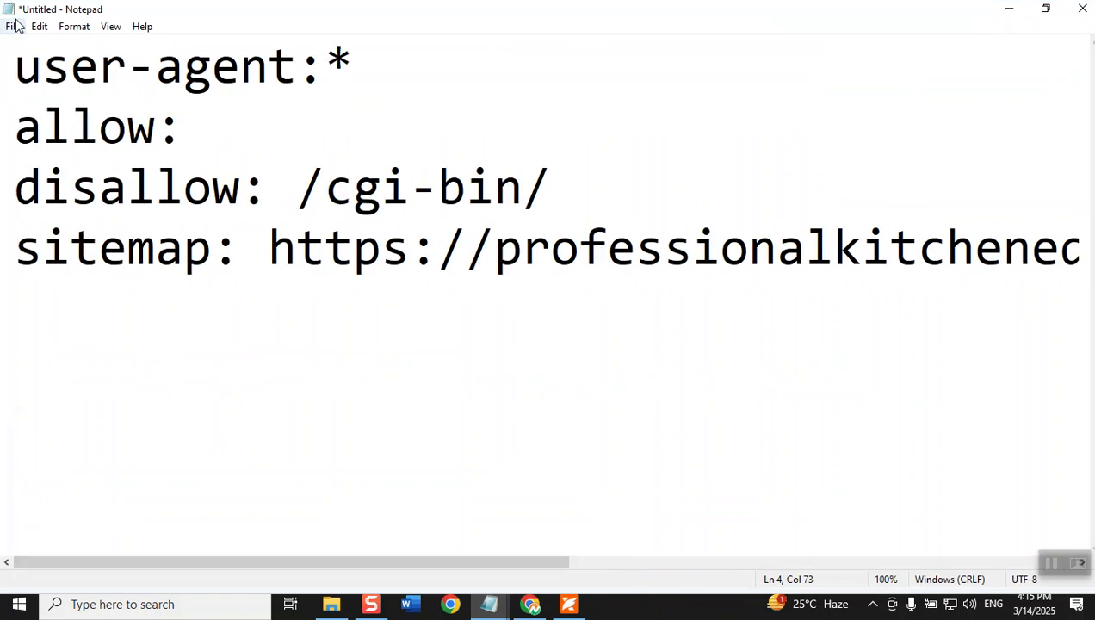
left_click(21, 72)
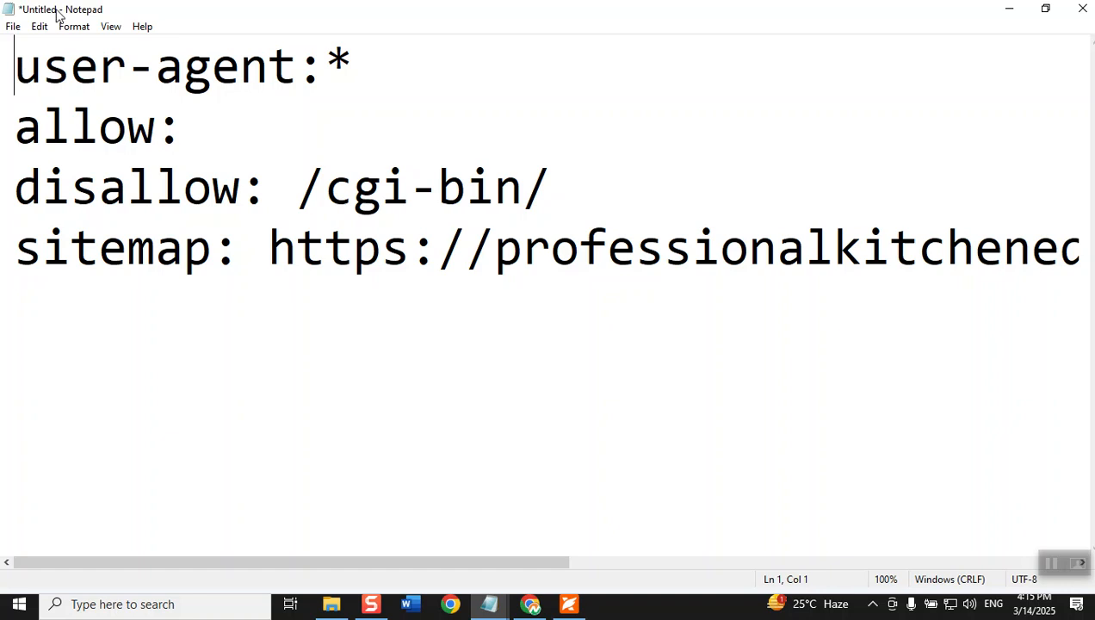
left_click(205, 120)
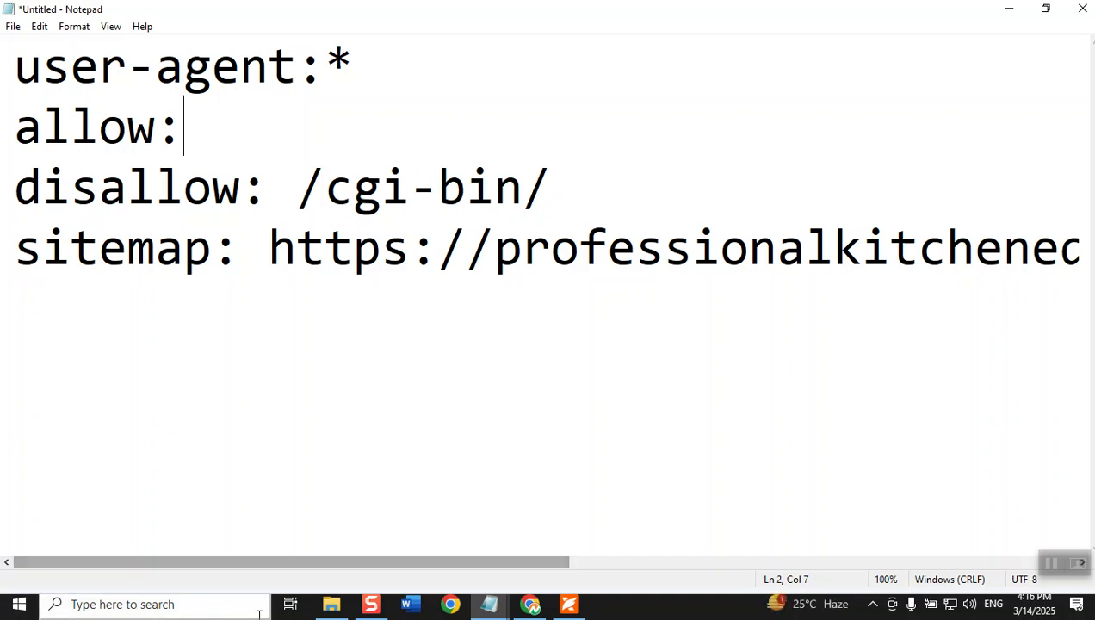
left_click_drag(15, 186, 245, 181)
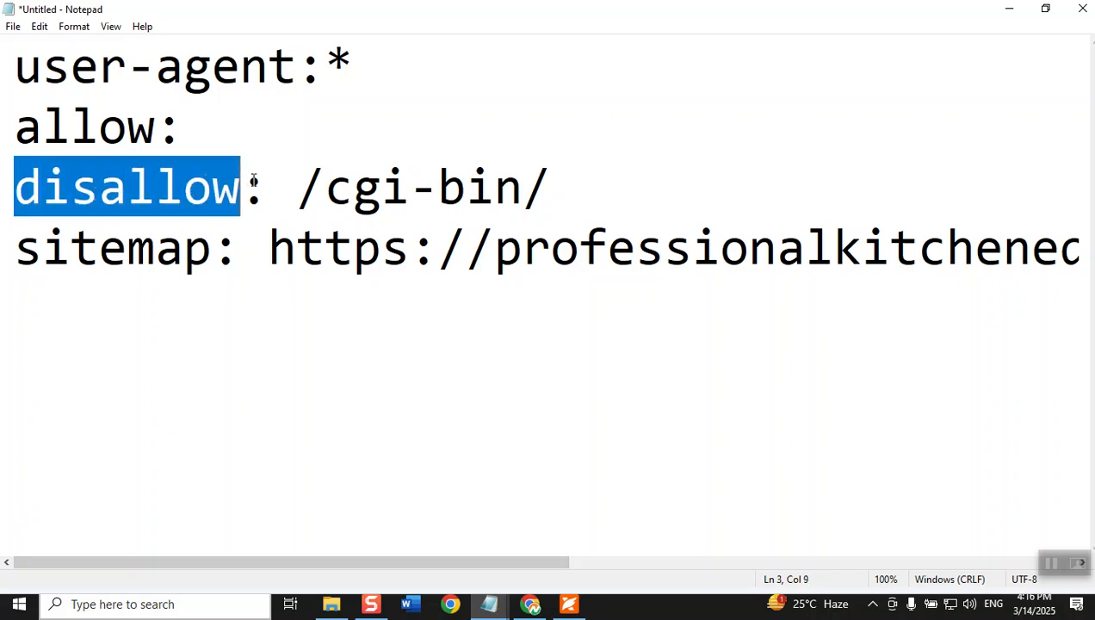
left_click(601, 204)
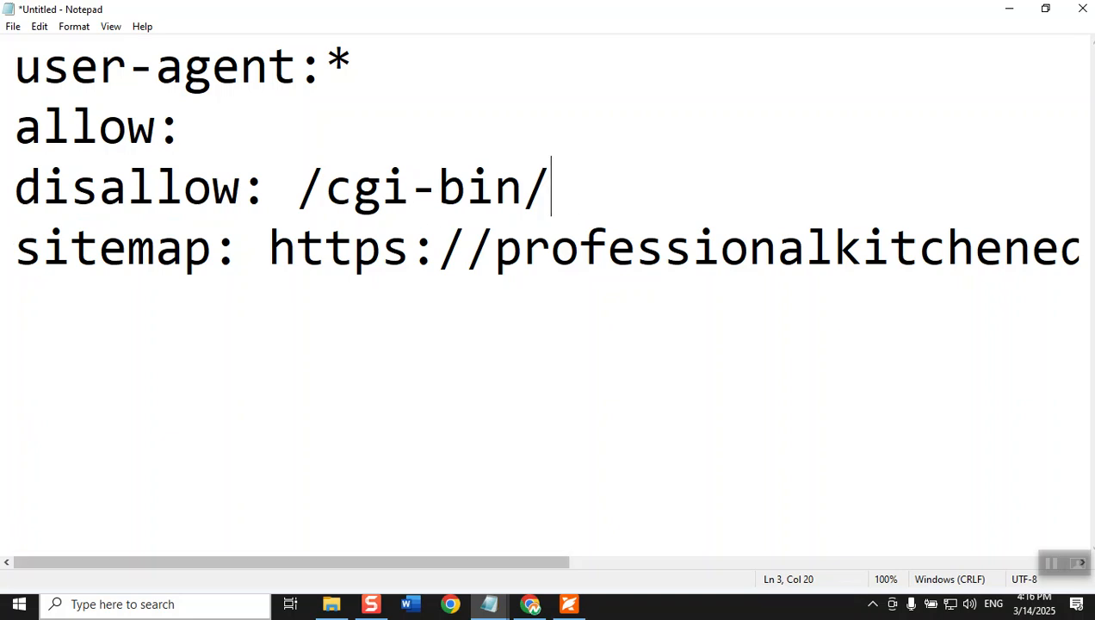
- Return to the client area in Chrome, log in to cPanel for the Corporate Plan Linux Based service, and open File Manager
left_click(531, 603)
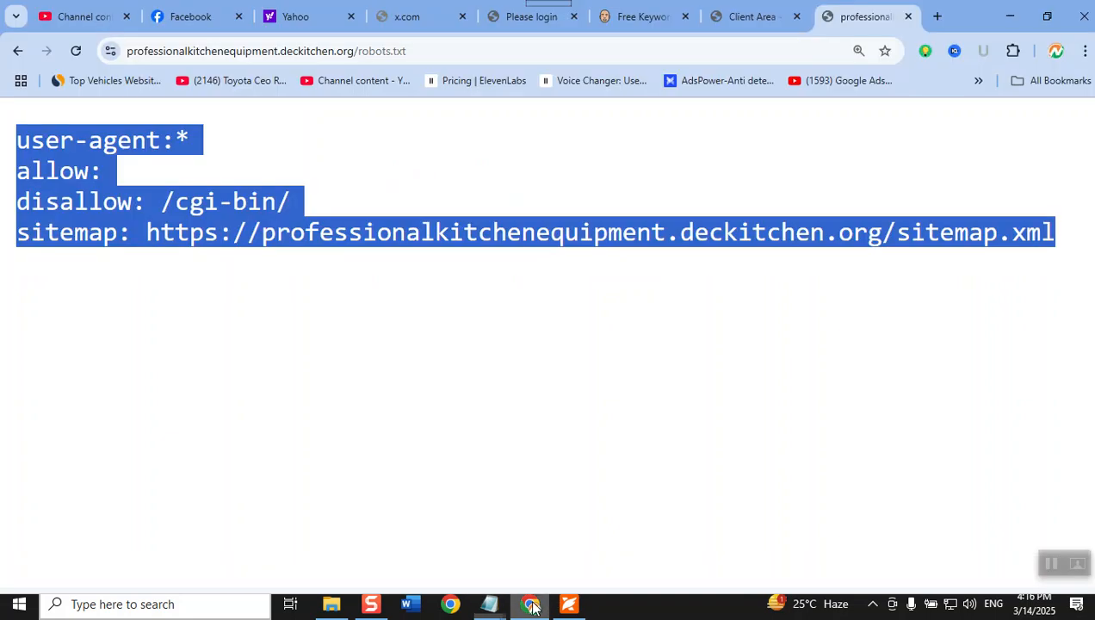
left_click(774, 19)
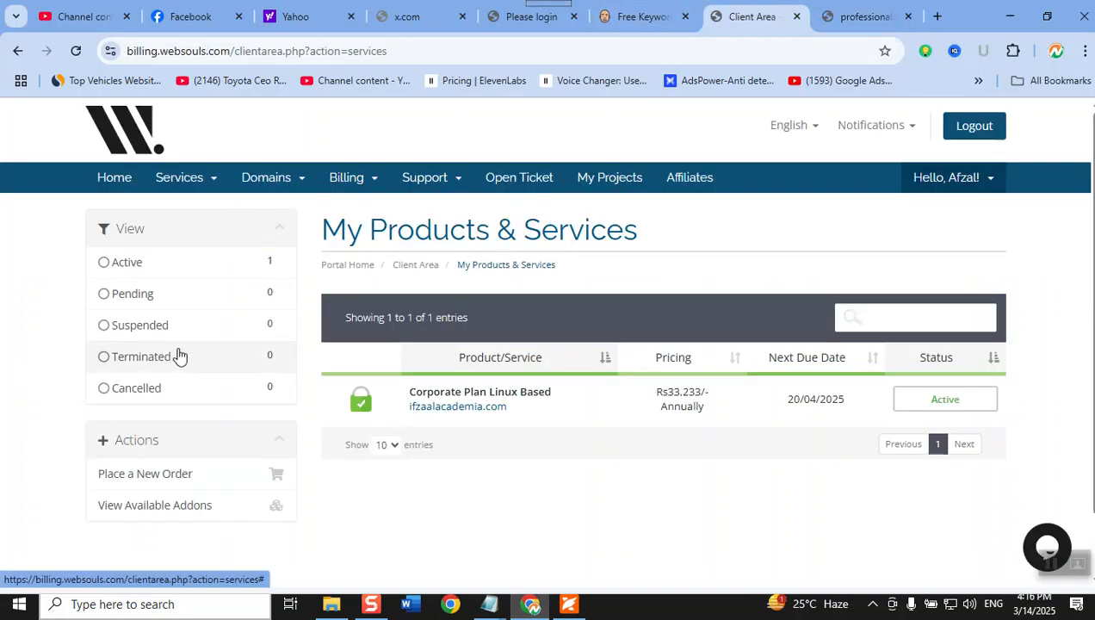
double_click(464, 394)
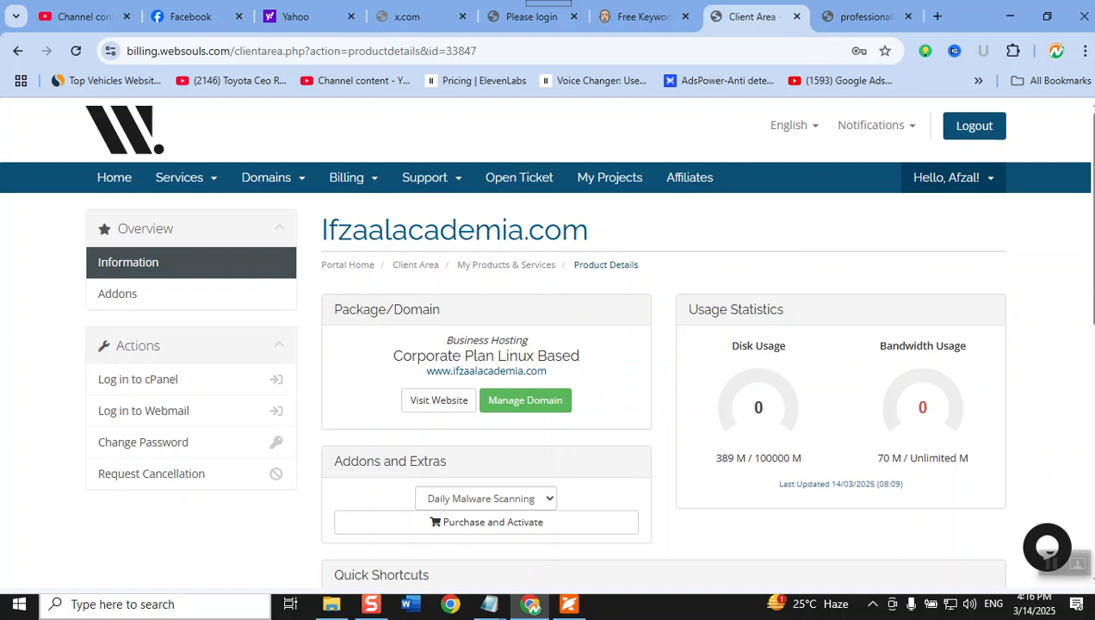
left_click(157, 381)
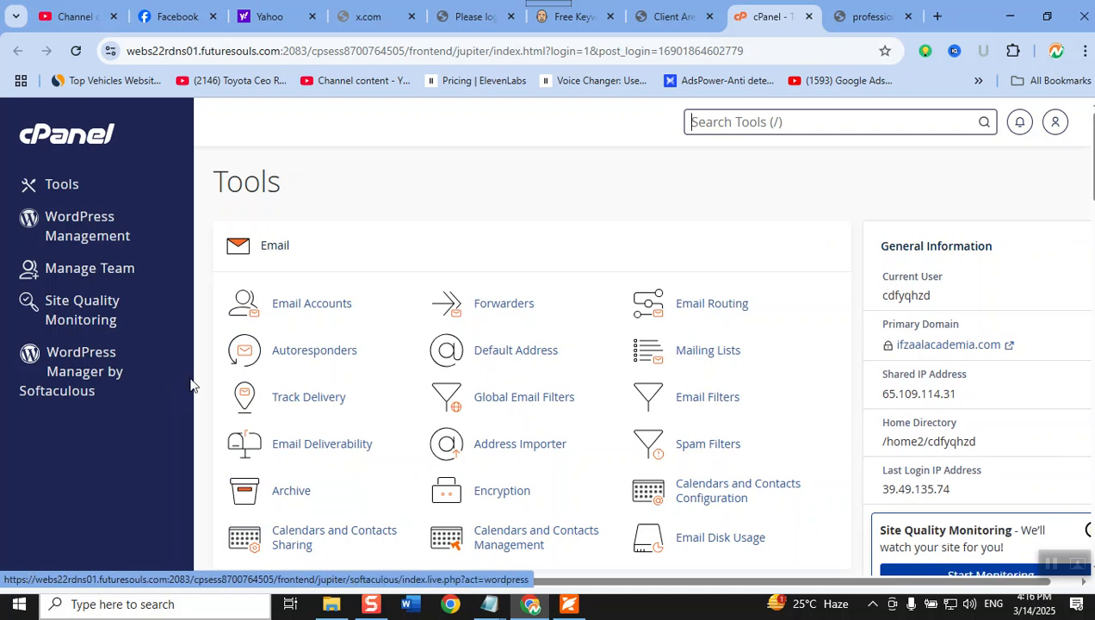
scroll(433, 385, "down", 3)
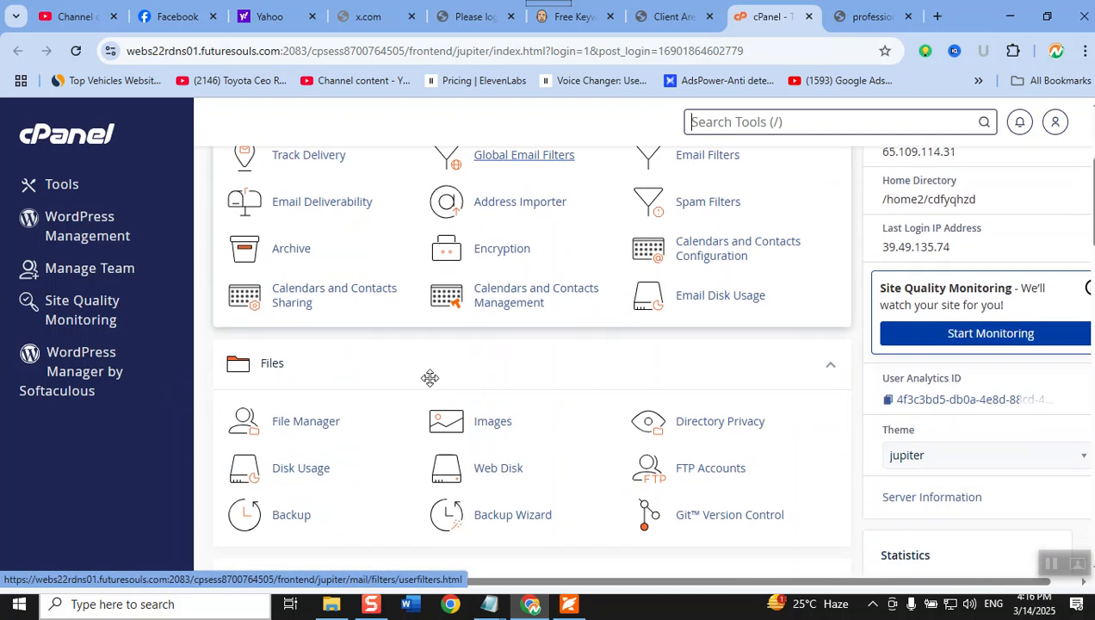
left_click(325, 422)
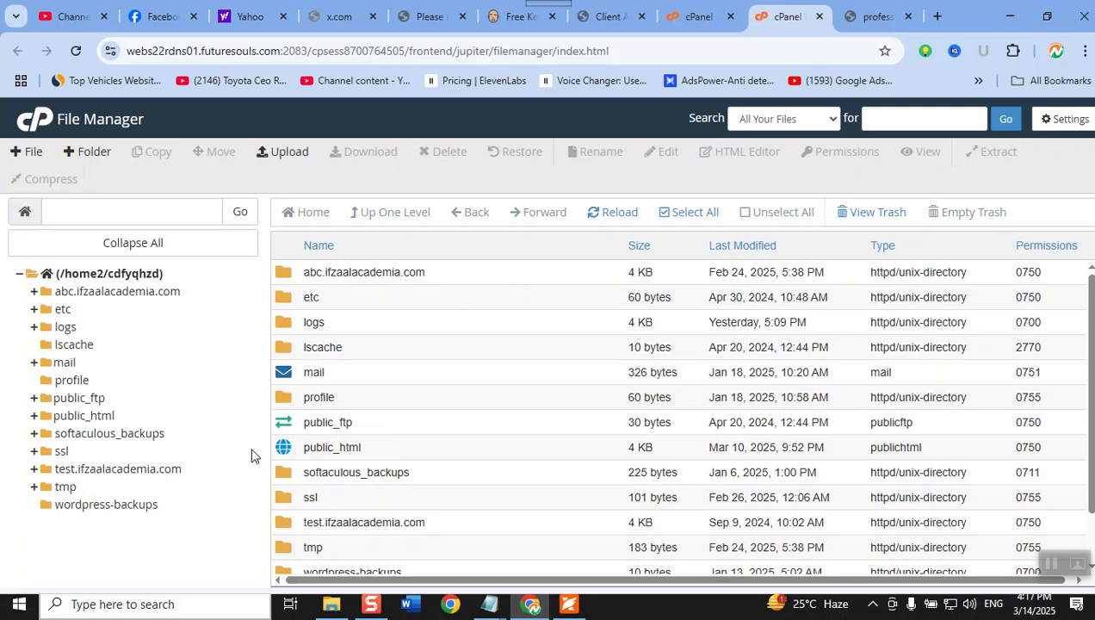
- Open the public_html folder in File Manager, and return to the robots.txt page, clearing its text selection
left_click(294, 458)
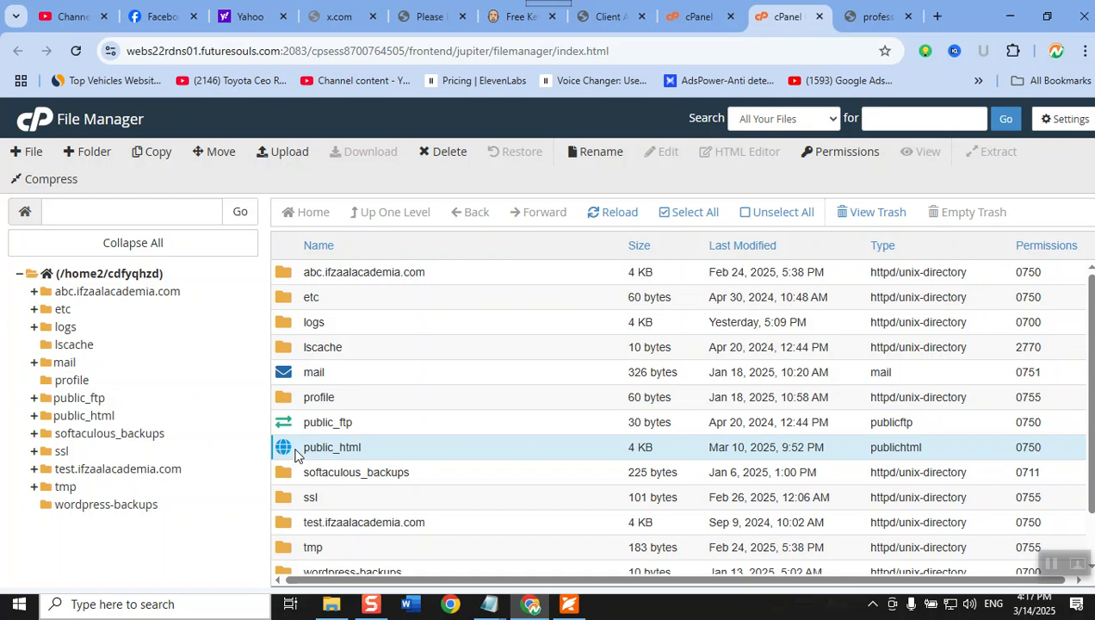
double_click(294, 455)
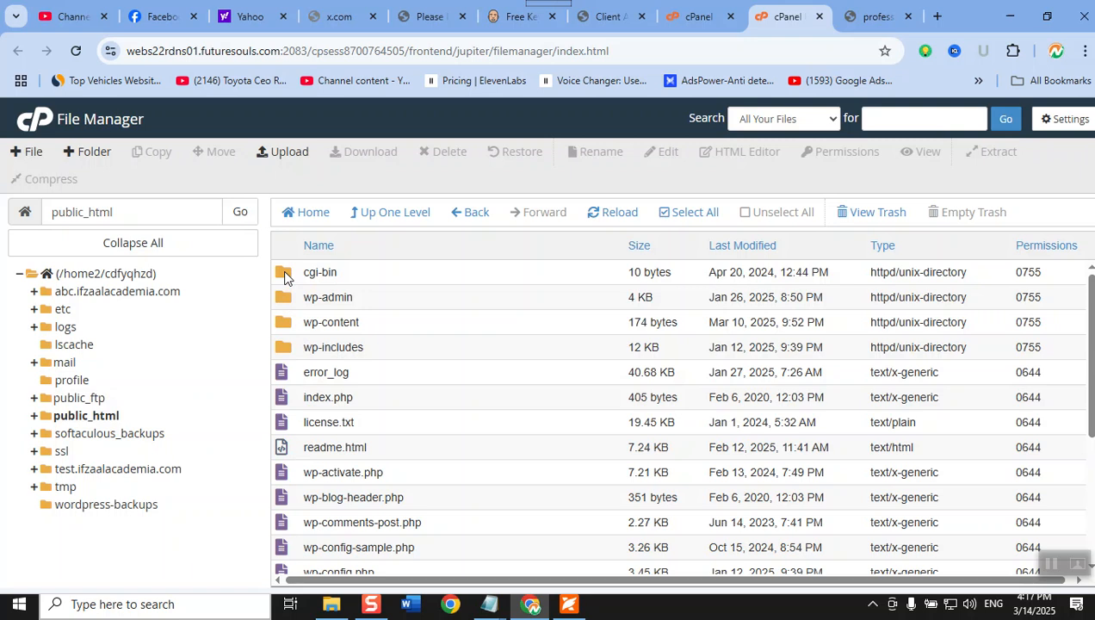
left_click(856, 20)
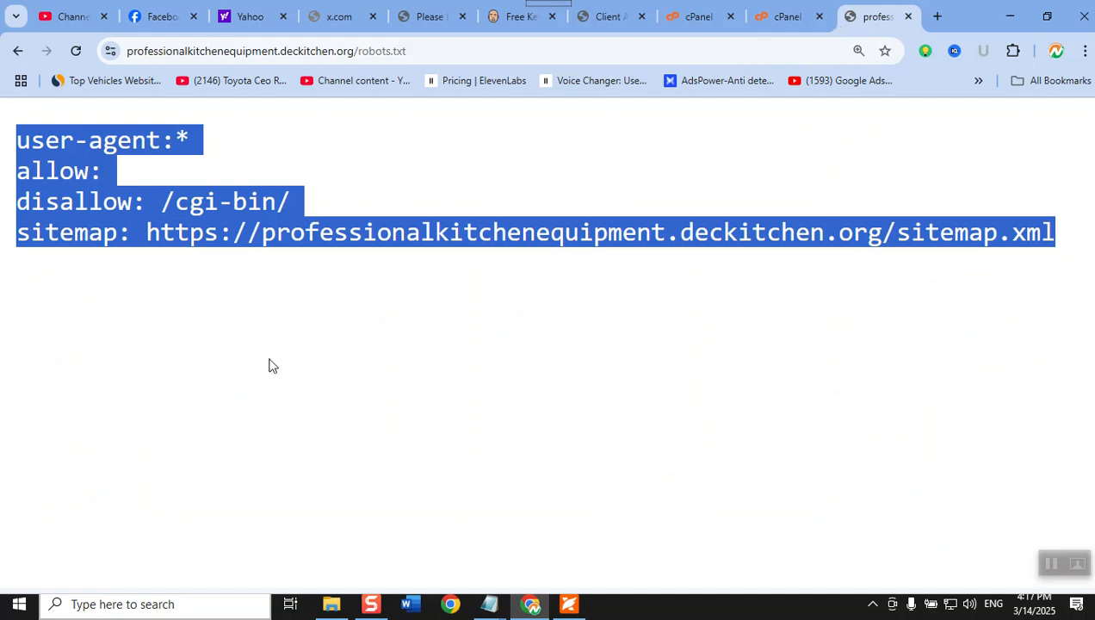
left_click(293, 177)
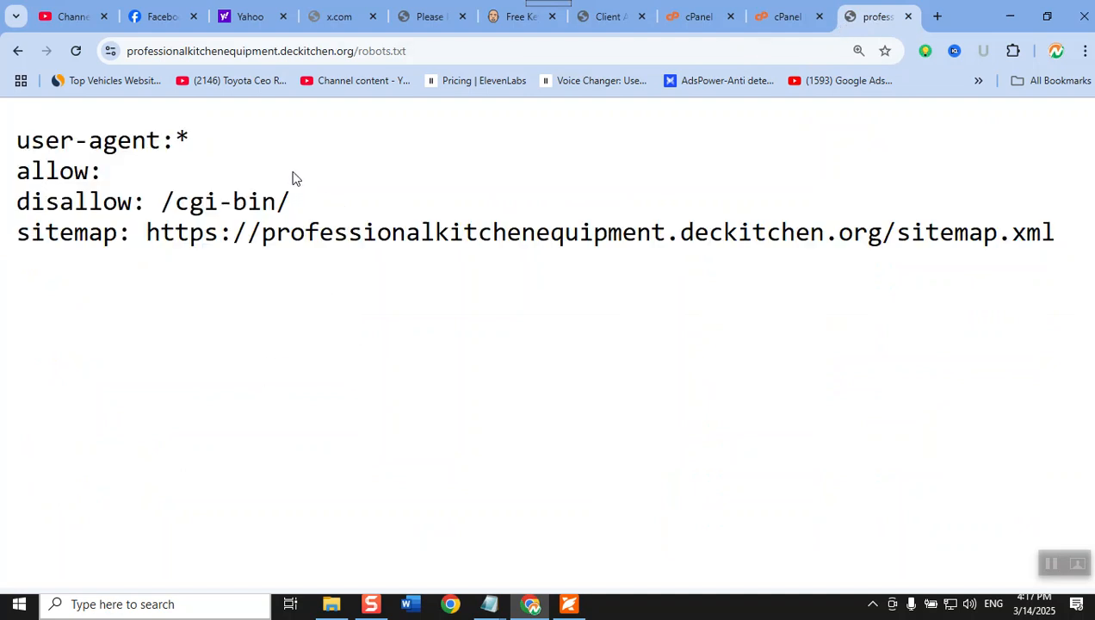
- Switch to the Notepad document with the robots.txt text and add /videos /temp /2025/abc.mp4 to the end of the disallow line
mouse_move(489, 603)
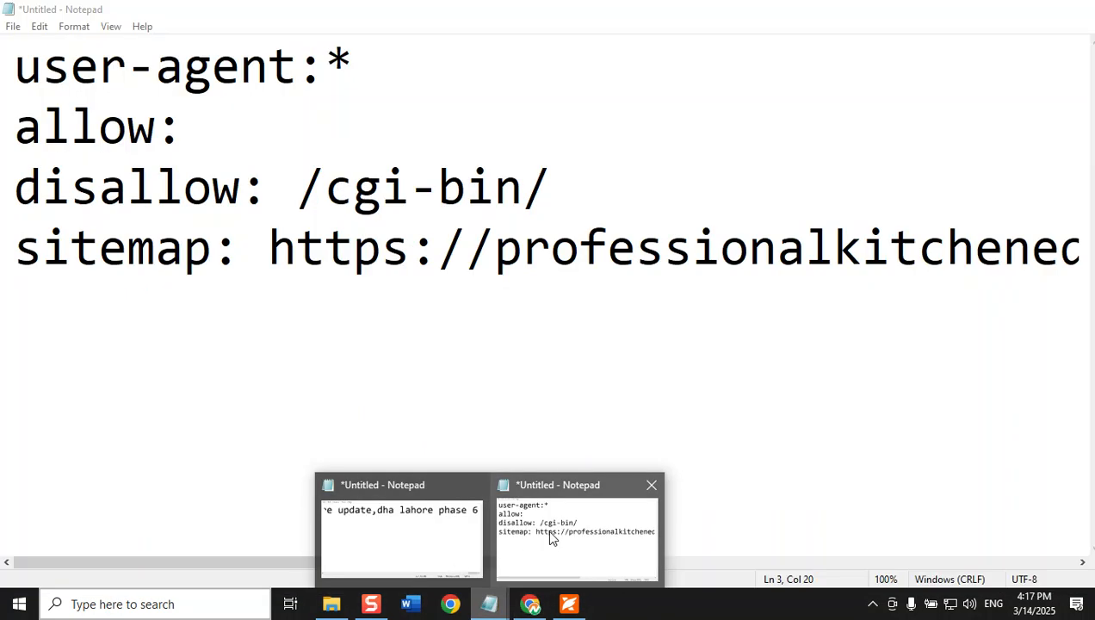
left_click(553, 536)
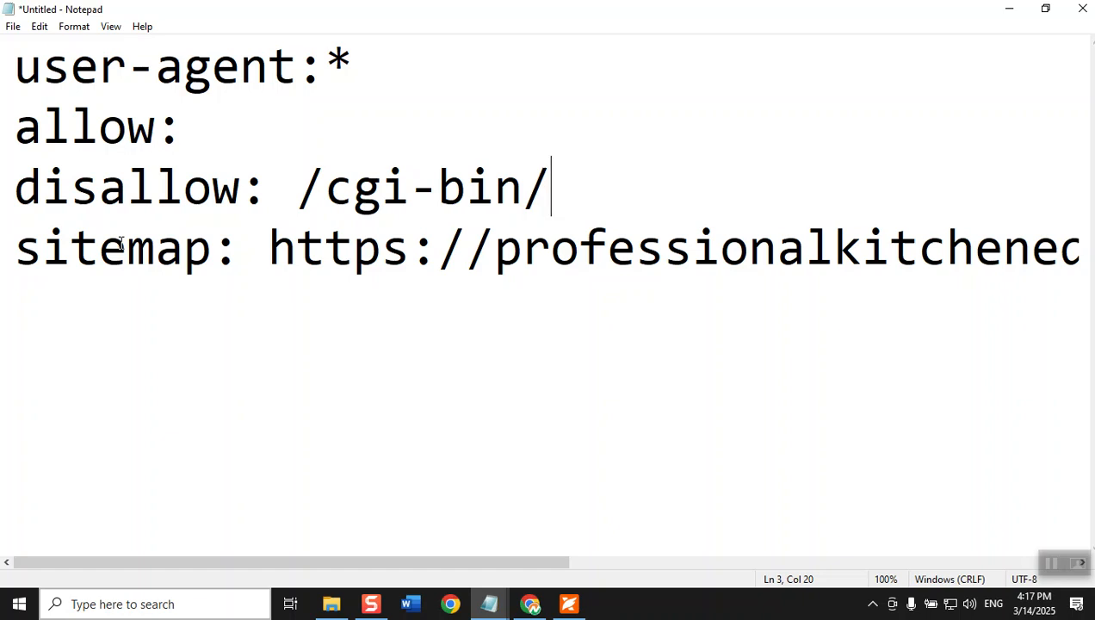
type("/")
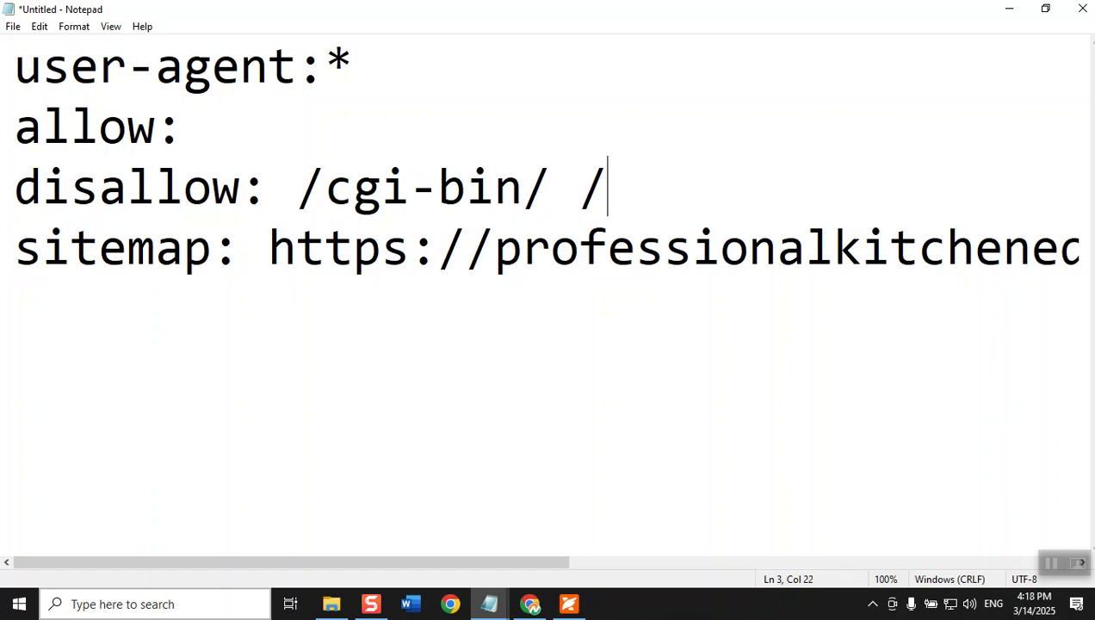
type("videos /temp ")
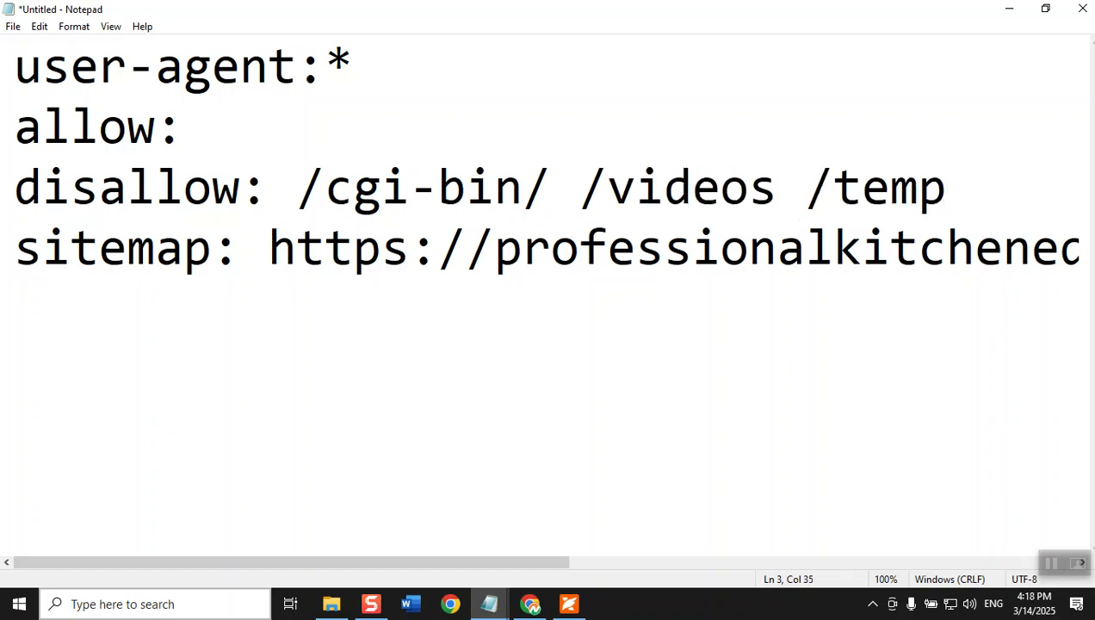
type("/2025")
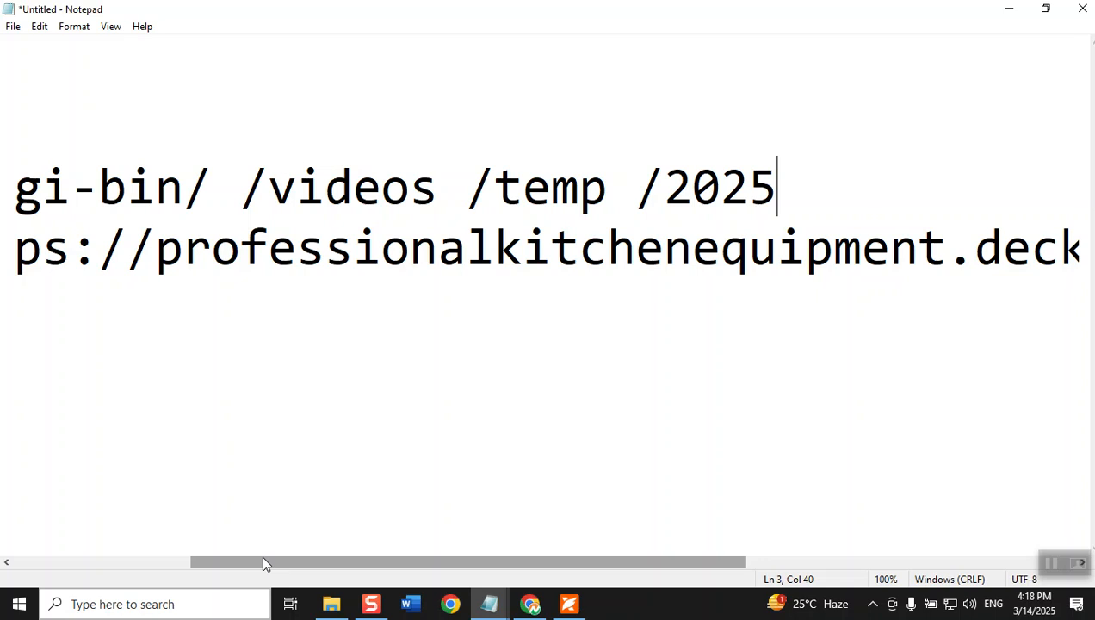
type("/abc.mp4")
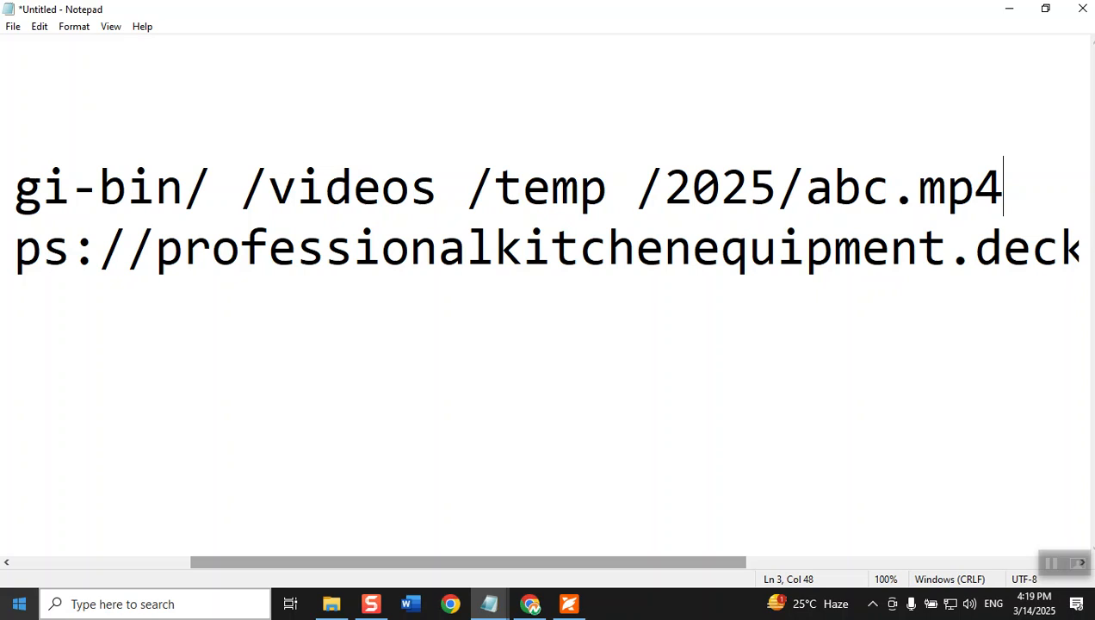
- Save the edited Notepad text as a text document named robots in the Pictures folder
left_click_drag(349, 564, 36, 417)
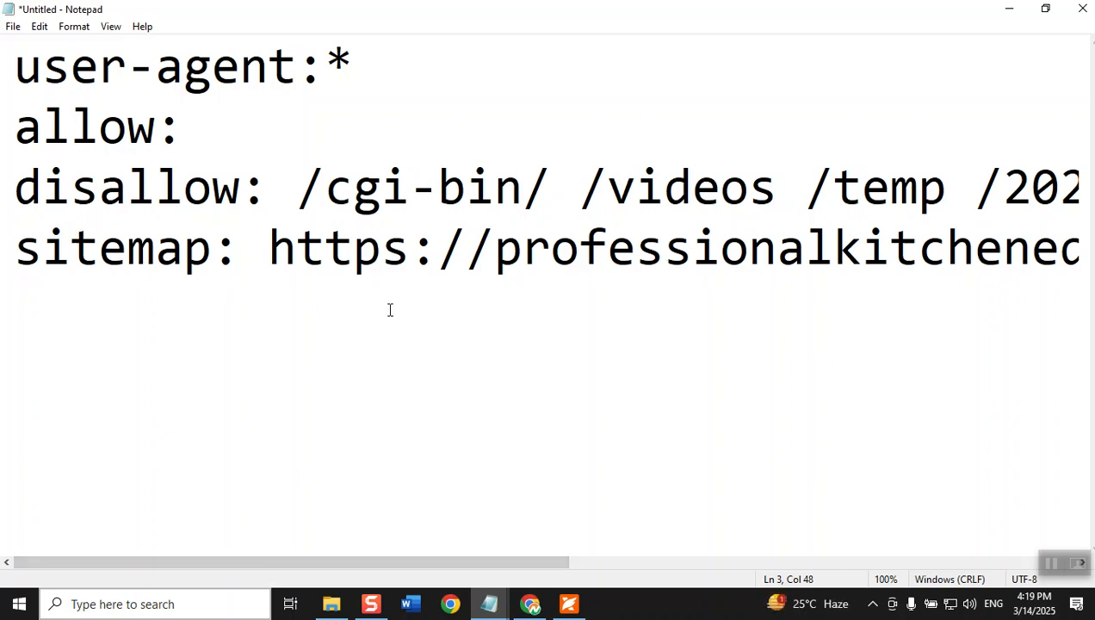
left_click_drag(201, 568, 777, 584)
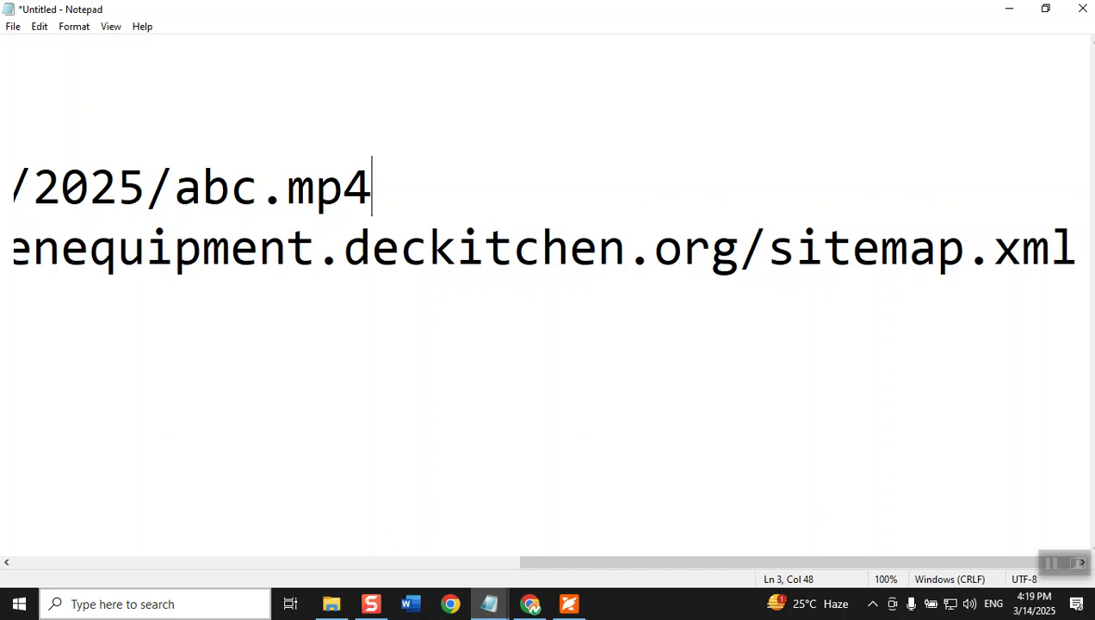
left_click(13, 28)
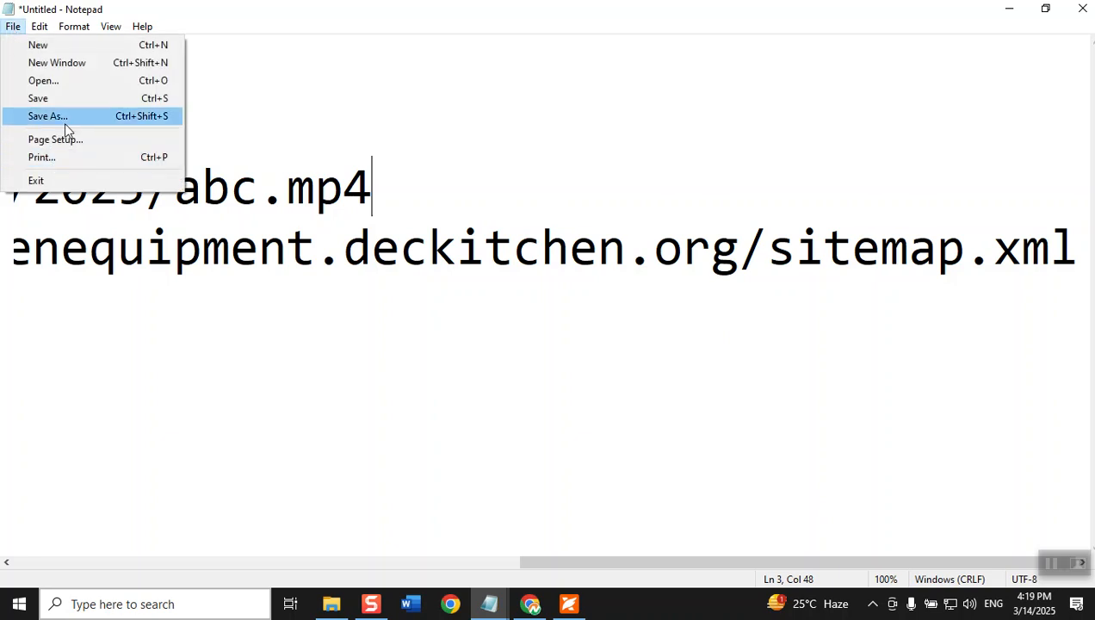
left_click(66, 118)
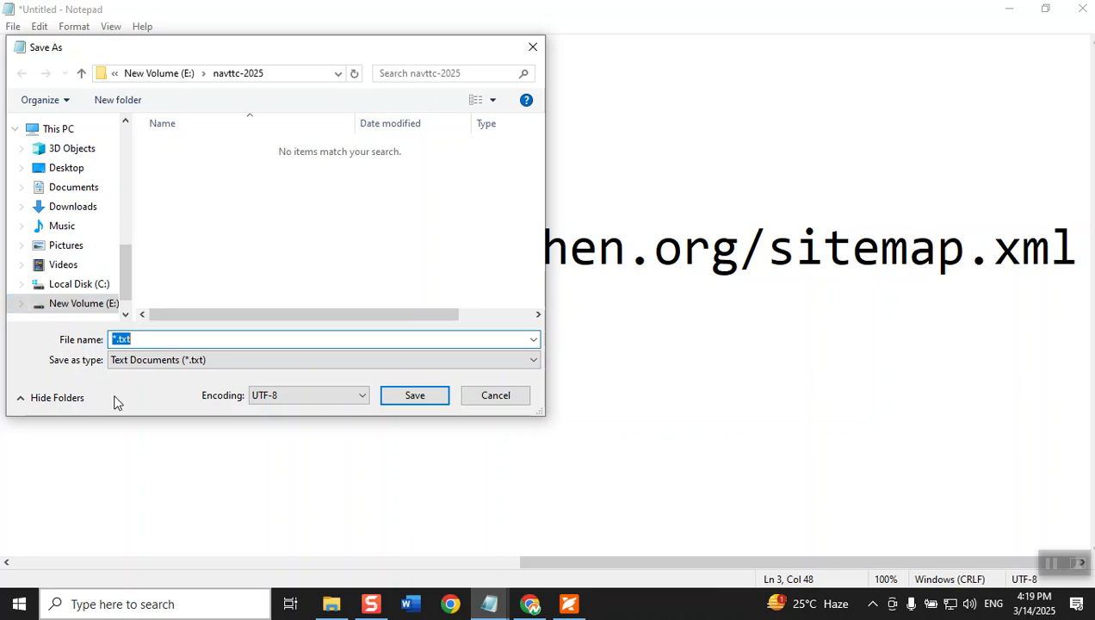
type("robots")
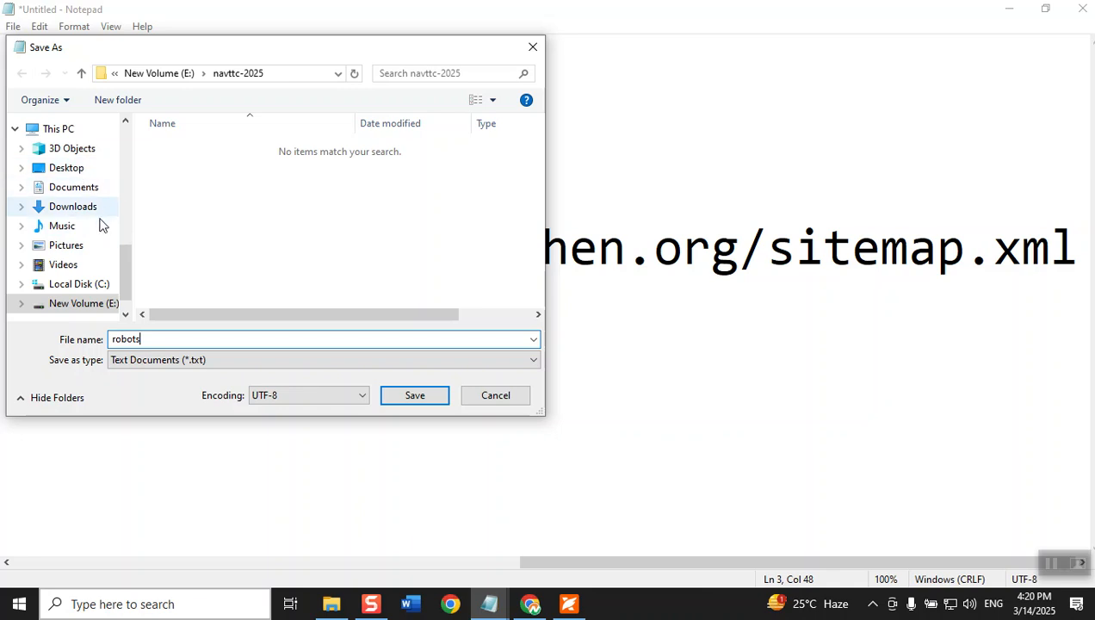
scroll(93, 239, "down", 1)
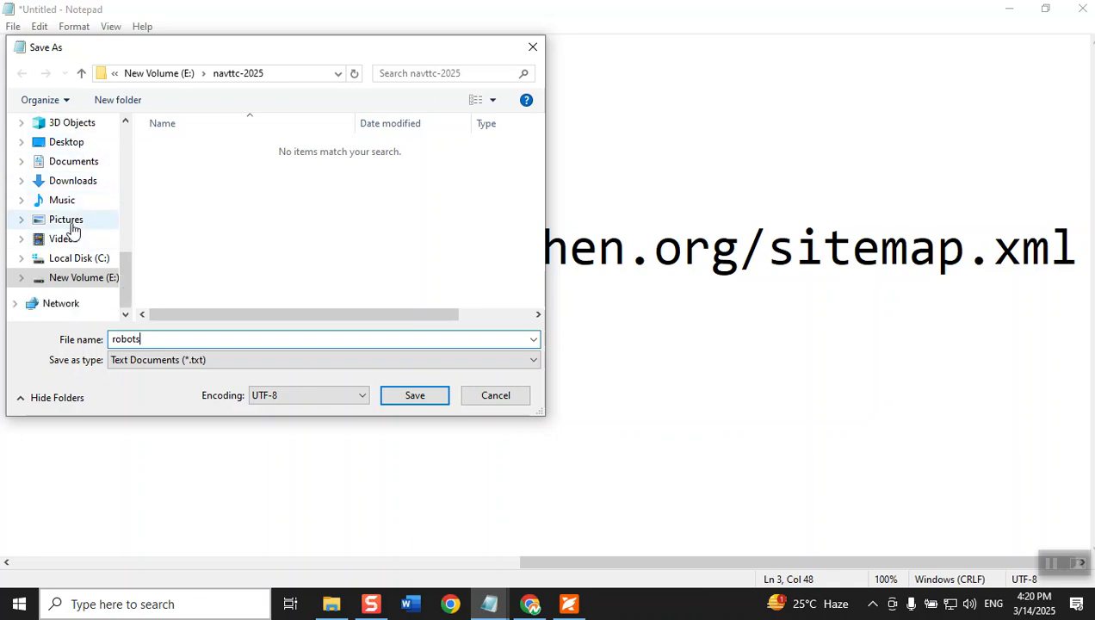
left_click(68, 221)
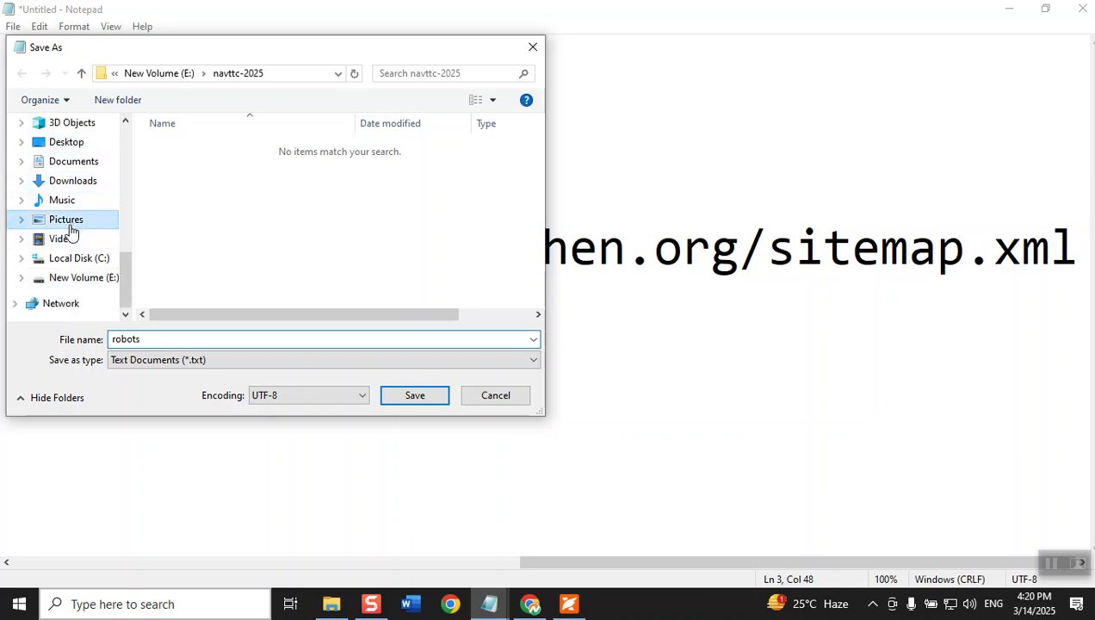
left_click(409, 397)
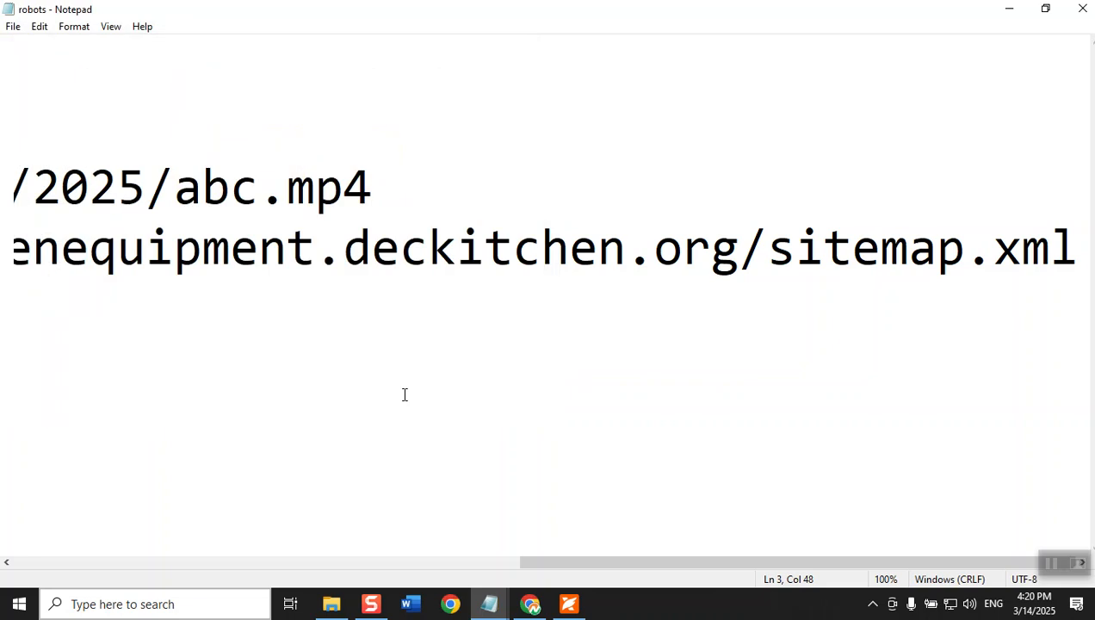
- Check the saved robots file in the Pictures folder with File Explorer, and switch back to Chrome
left_click(332, 603)
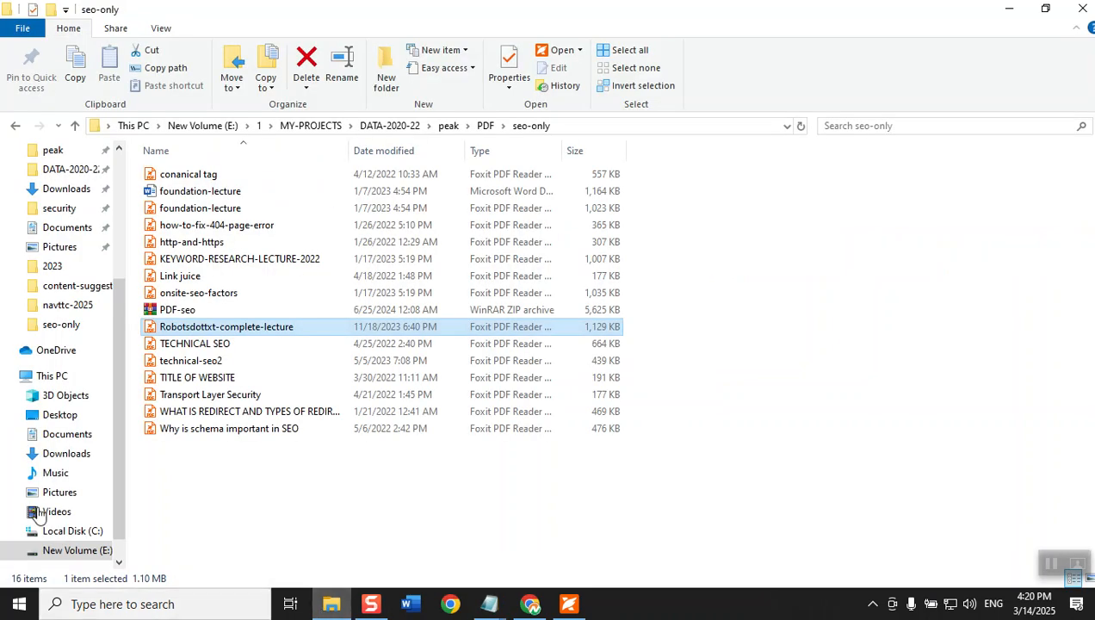
left_click(52, 253)
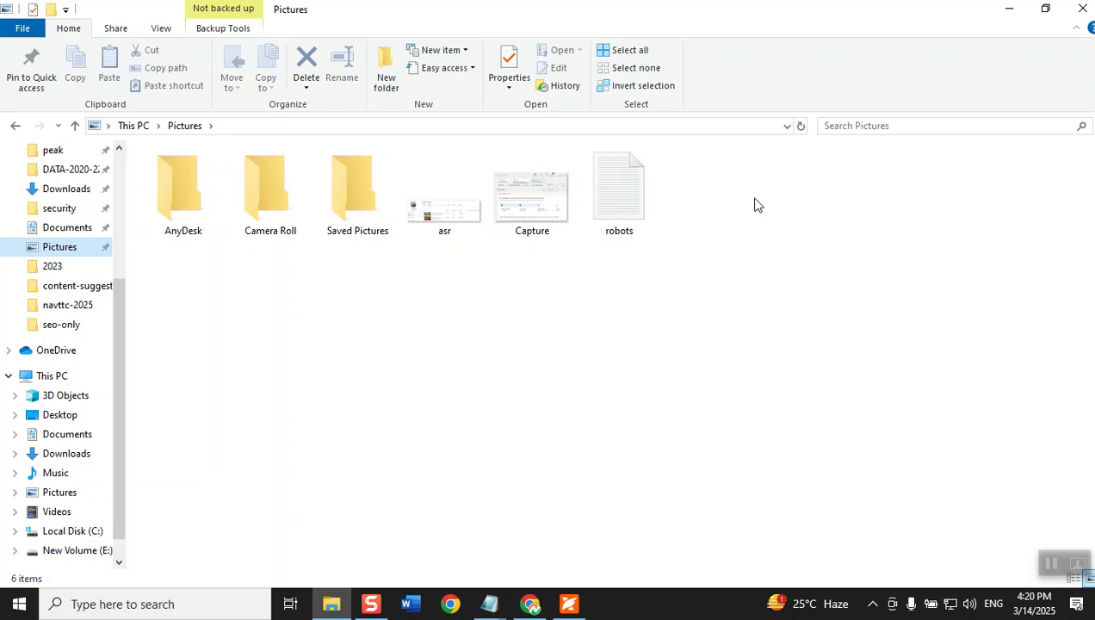
left_click(566, 607)
left_click(532, 605)
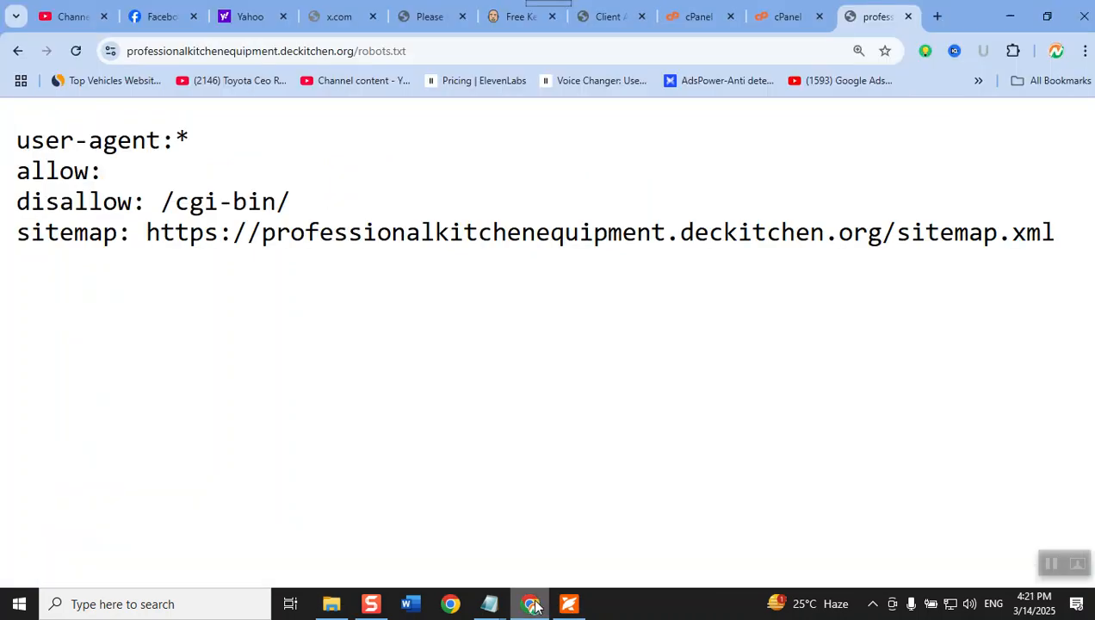
- Return to cPanel File Manager, go up from public_html to the home directory and select the abc.ifzaalacademia.com folder
left_click(773, 10)
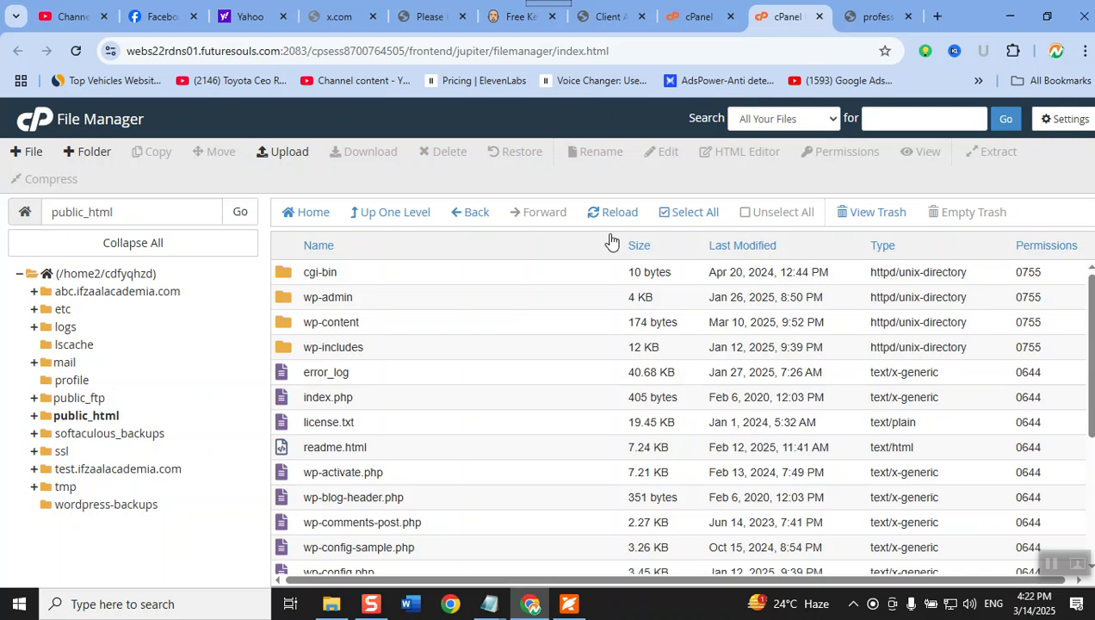
left_click(376, 222)
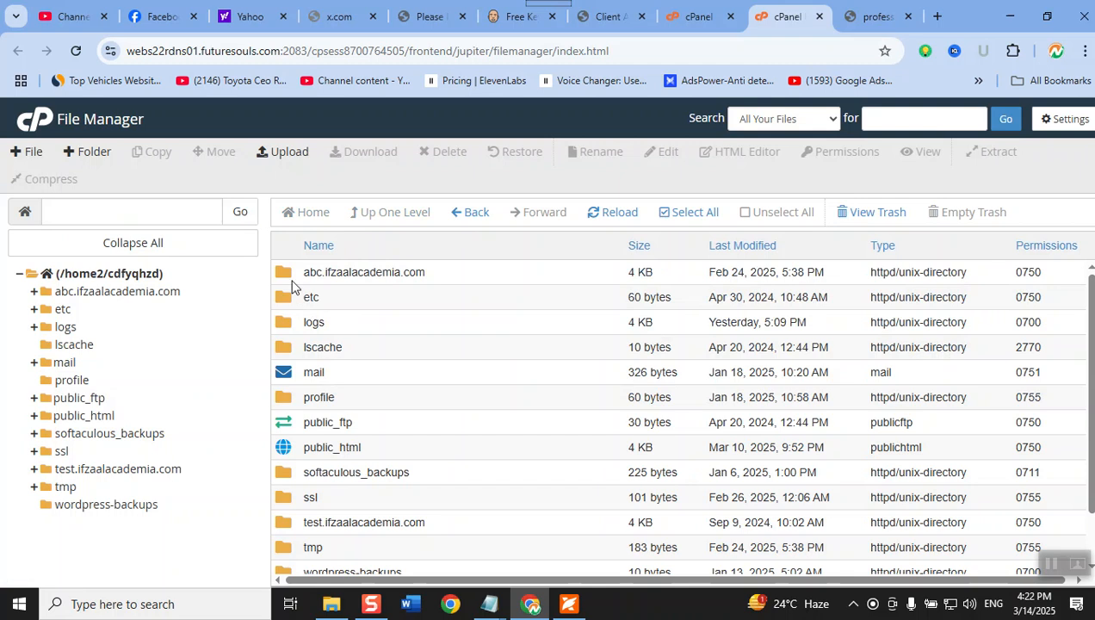
left_click(287, 283)
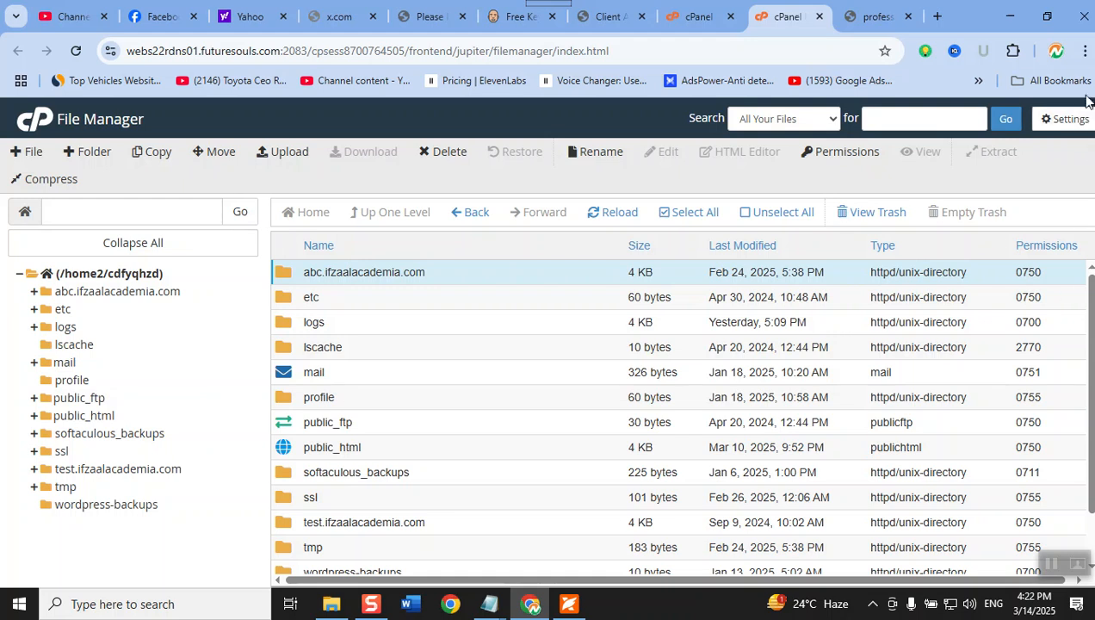
- Enlarge the File Manager page to 175% browser zoom
left_click(1085, 51)
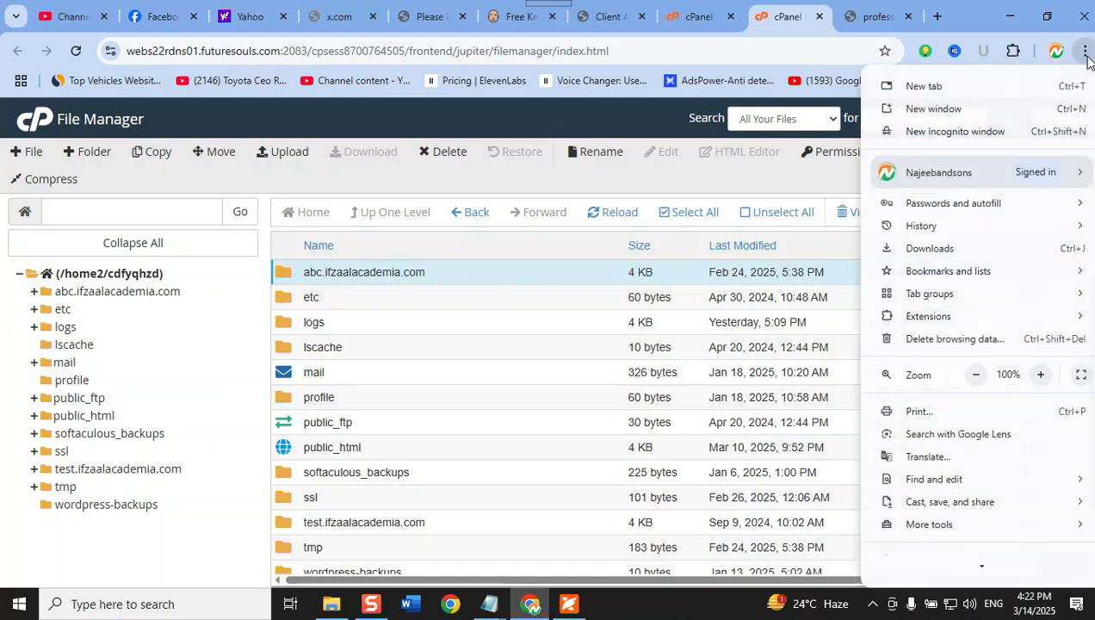
left_click(1040, 374)
left_click(1040, 374)
left_click(1040, 374)
left_click(1040, 375)
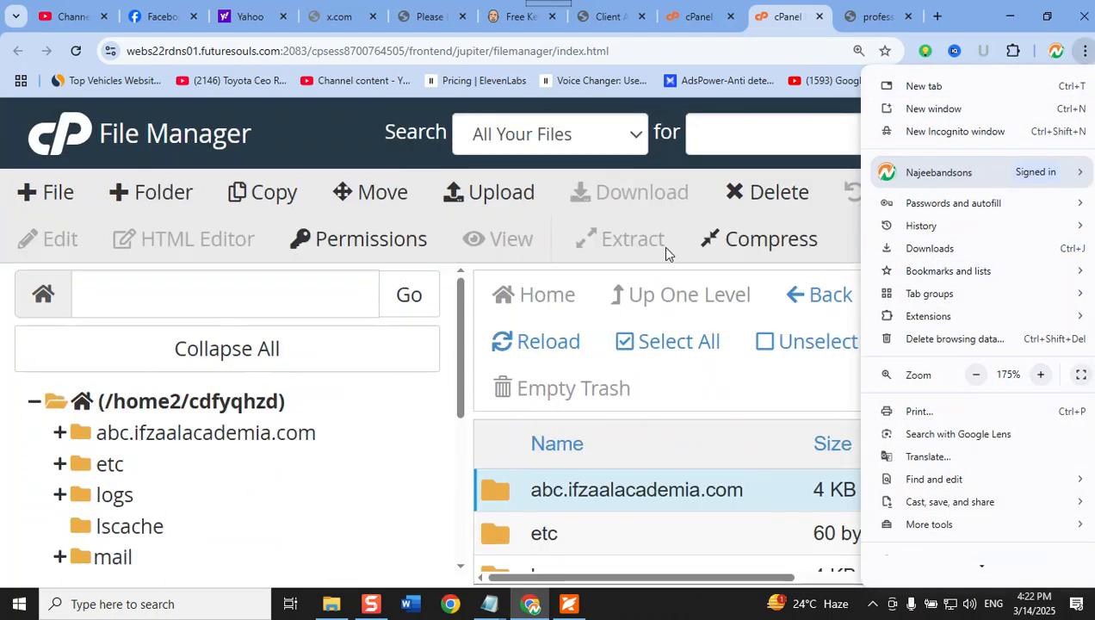
left_click(773, 8)
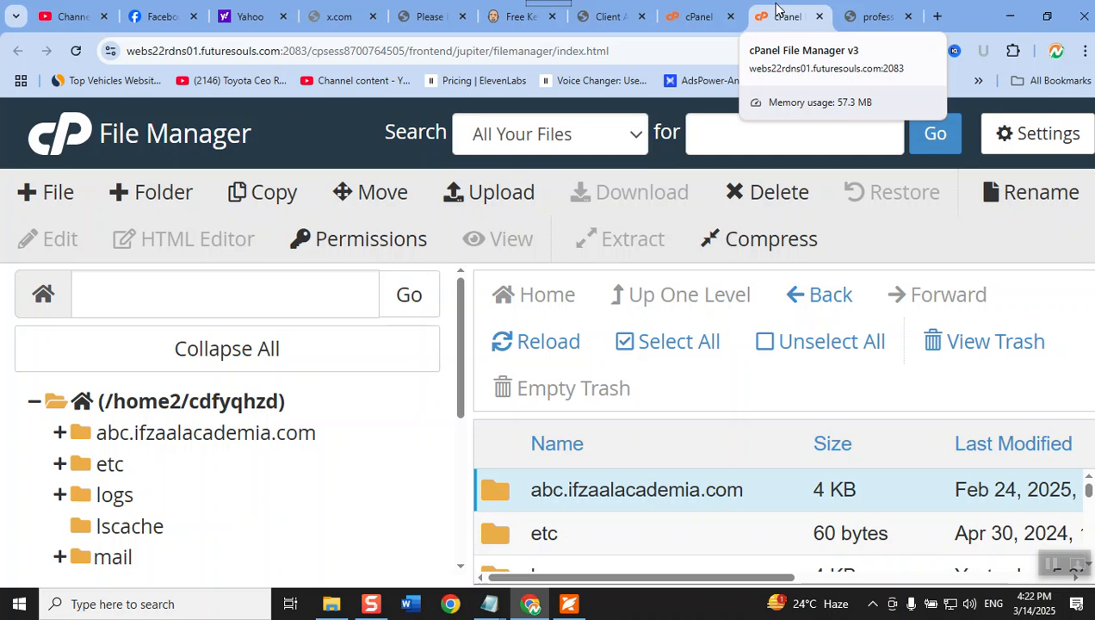
- Look through the contents of the abc.ifzaalacademia.com folder and return to the home directory
double_click(497, 492)
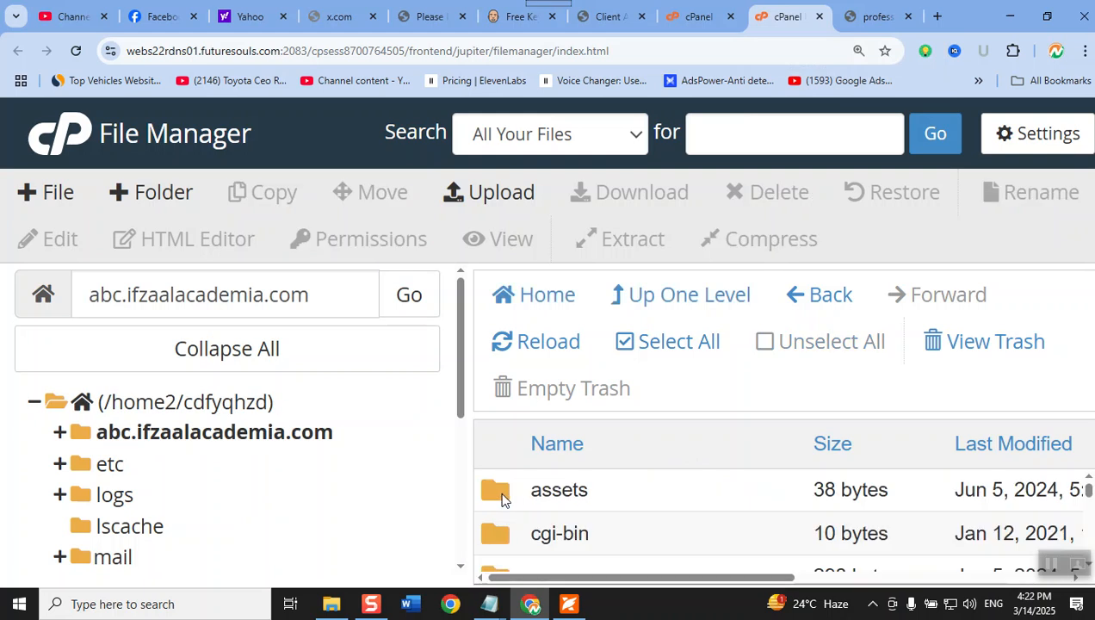
scroll(502, 500, "down", 3)
scroll(502, 499, "up", 3)
left_click(672, 298)
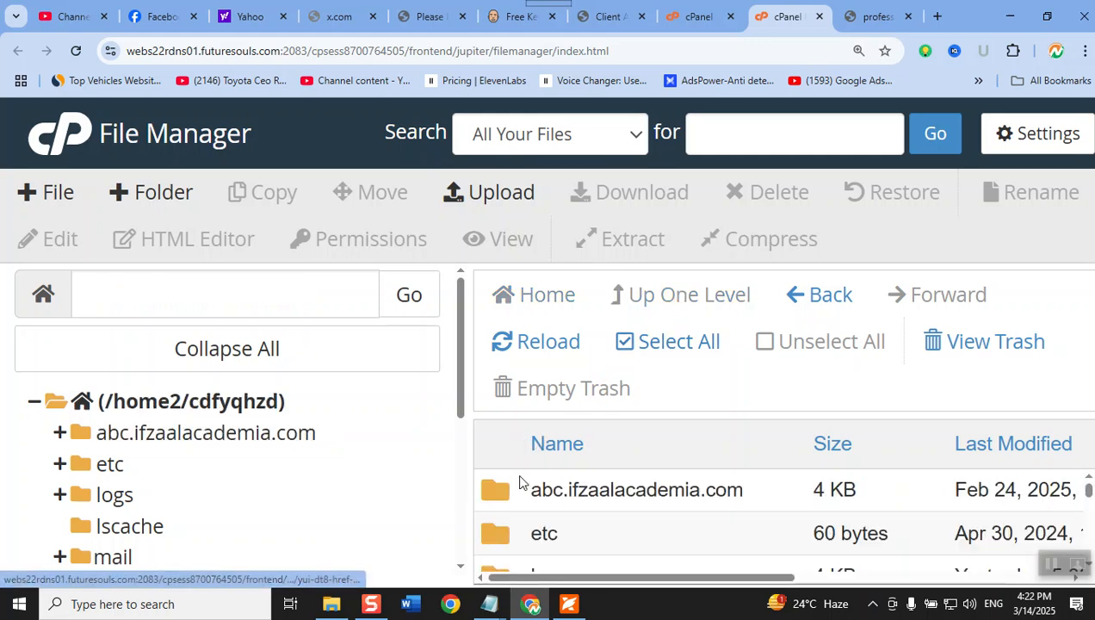
- Copy the abc.ifzaalacademia.com folder's name from its rename dialog without renaming it, and switch to the robots.txt page's tab
left_click(492, 504)
key("shift")
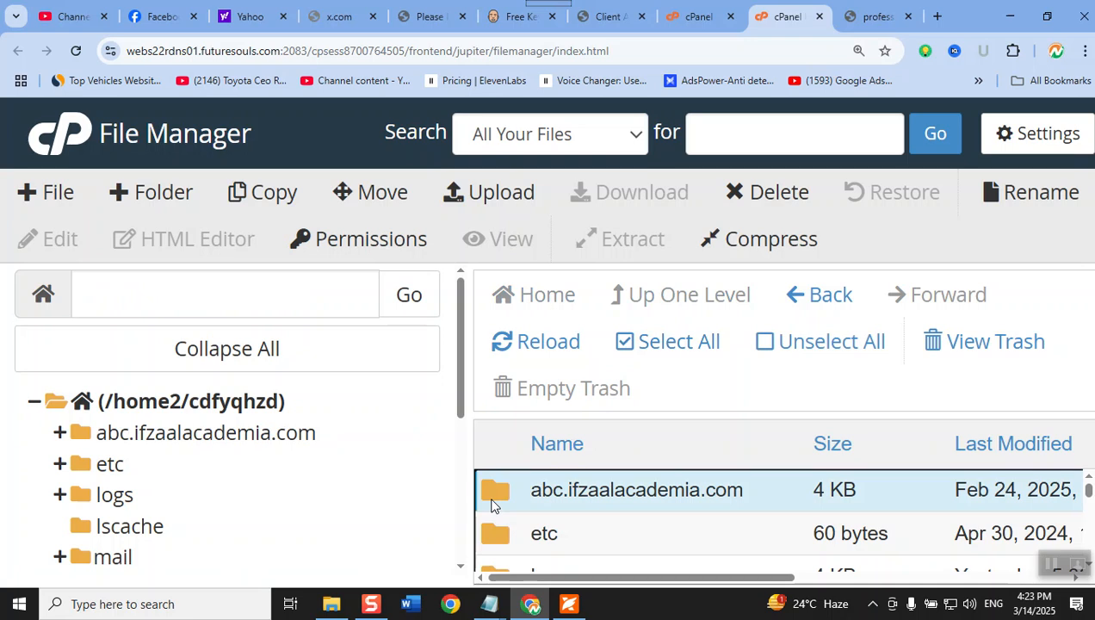
right_click(492, 505)
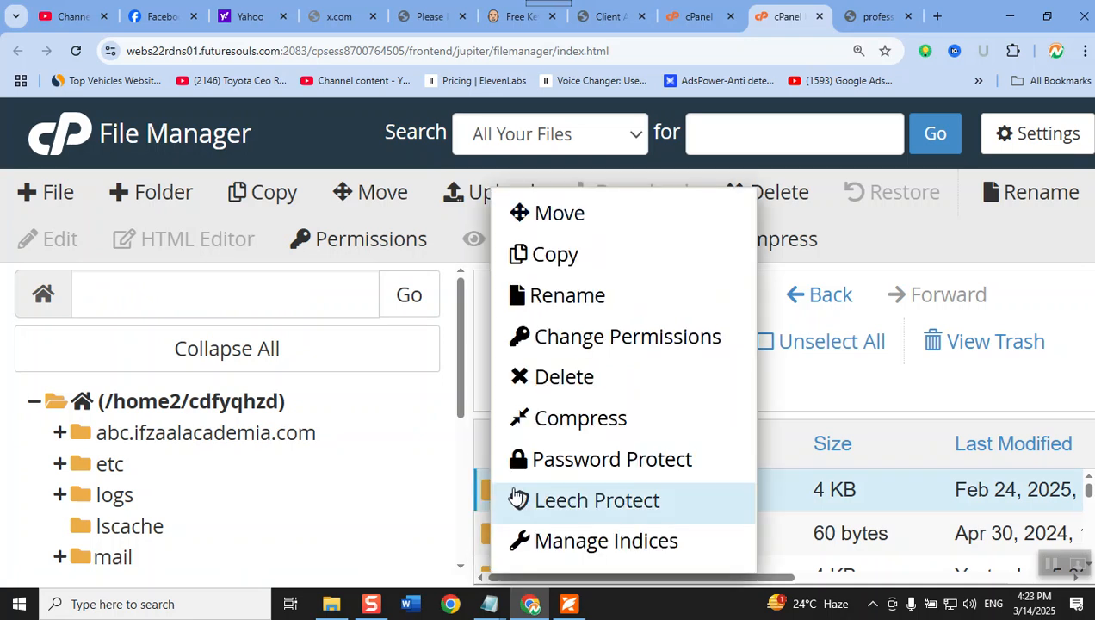
left_click(585, 295)
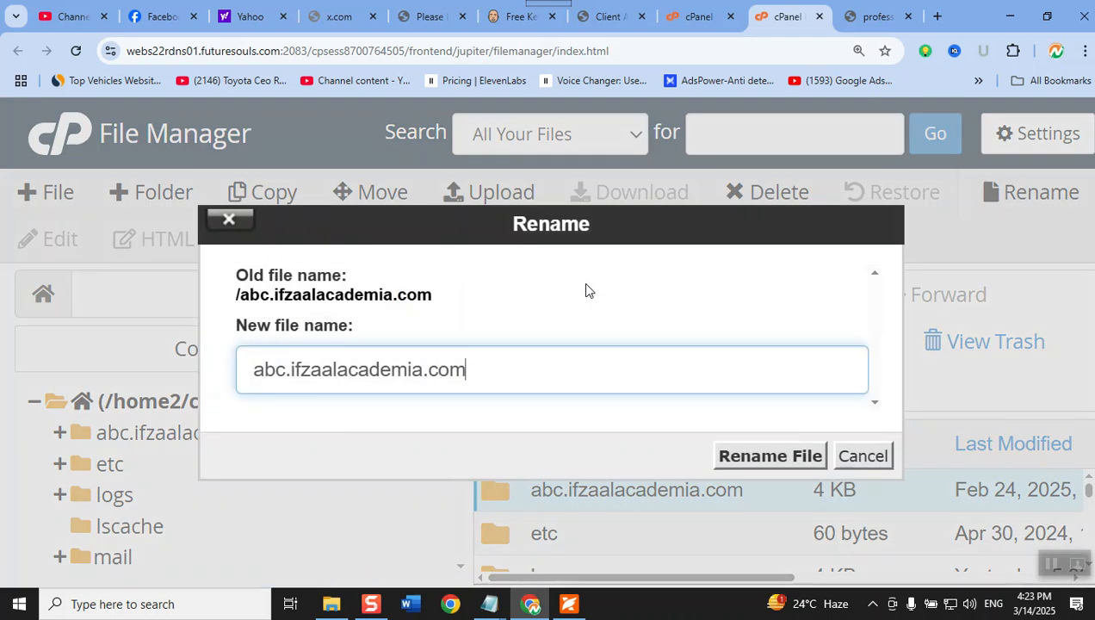
left_click_drag(484, 368, 52, 359)
key("ctrl+c")
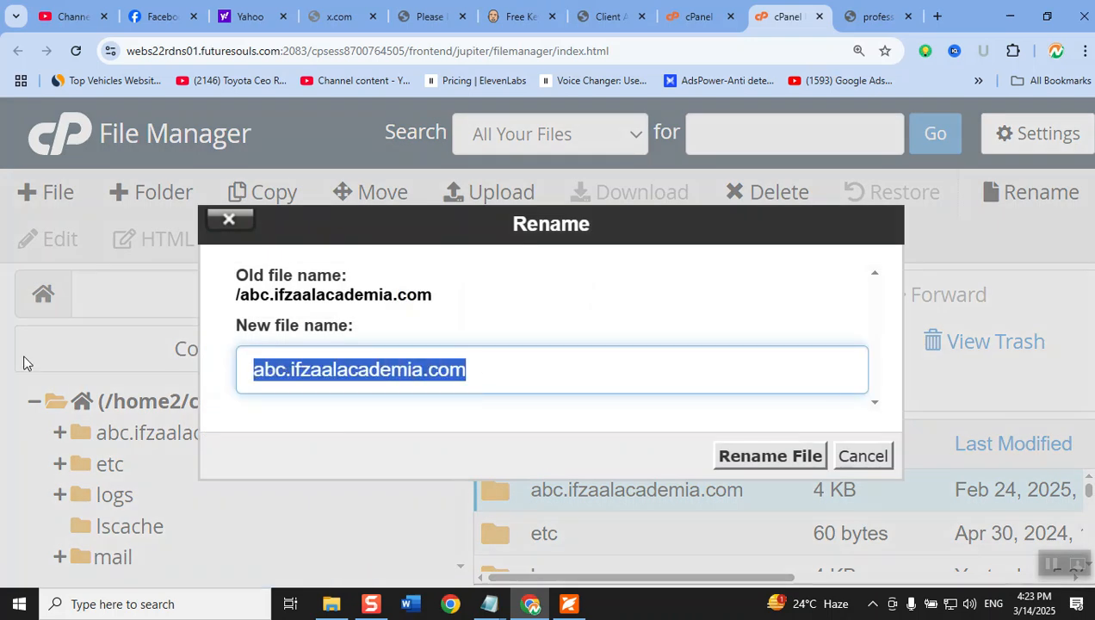
left_click(865, 456)
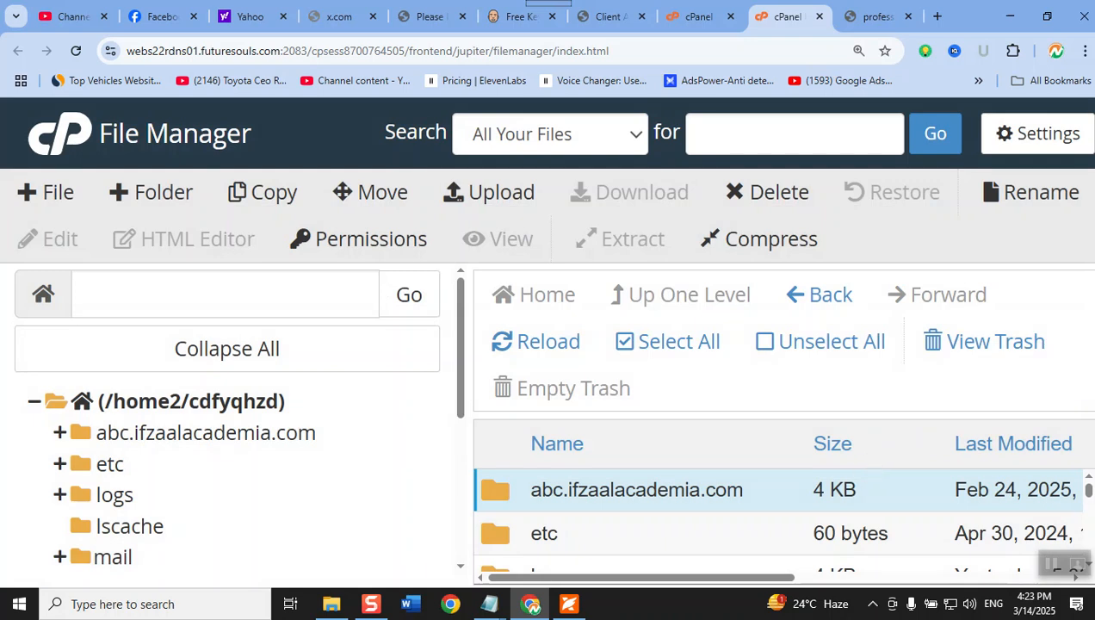
left_click(880, 17)
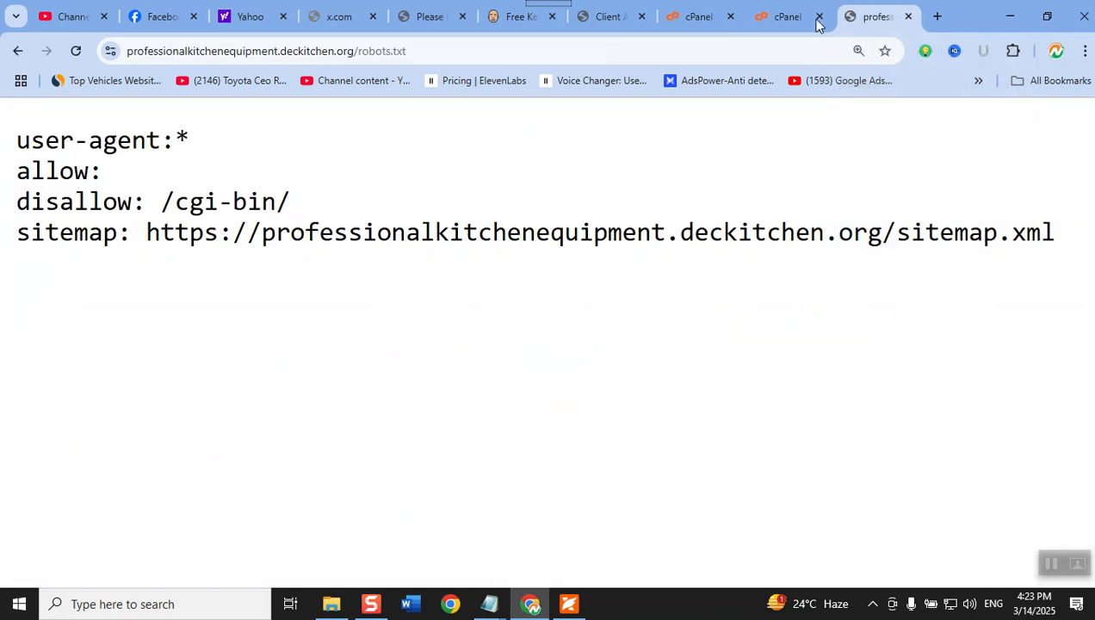
- Open the website at abc.ifzaalacademia.com in place of the robots.txt page, using the copied folder name as the address
left_click(654, 45)
key("ctrl+v")
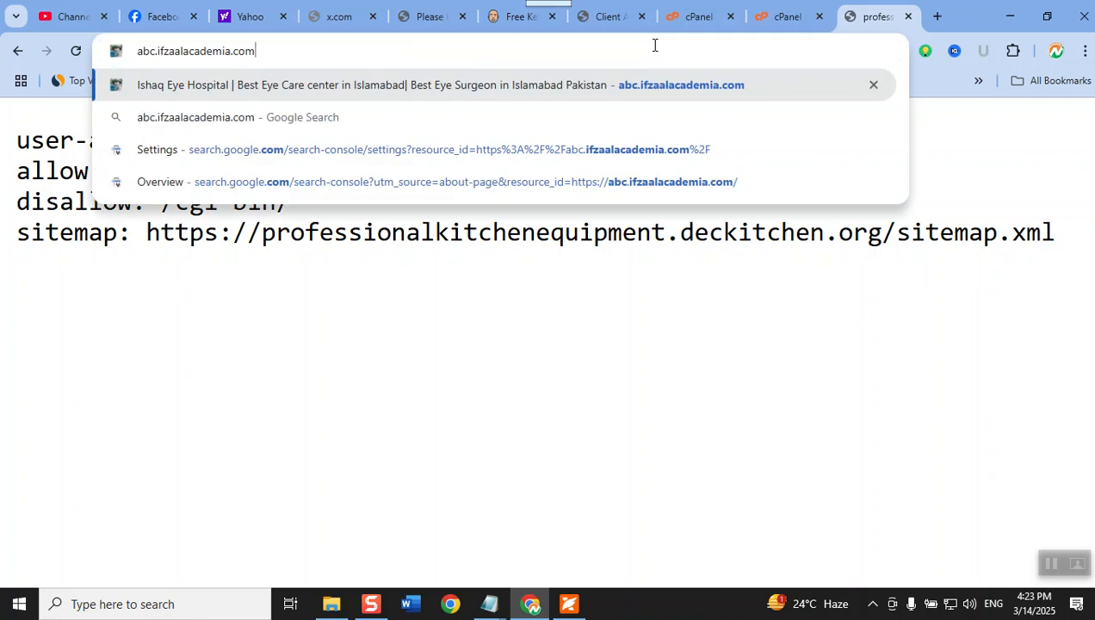
key("Return")
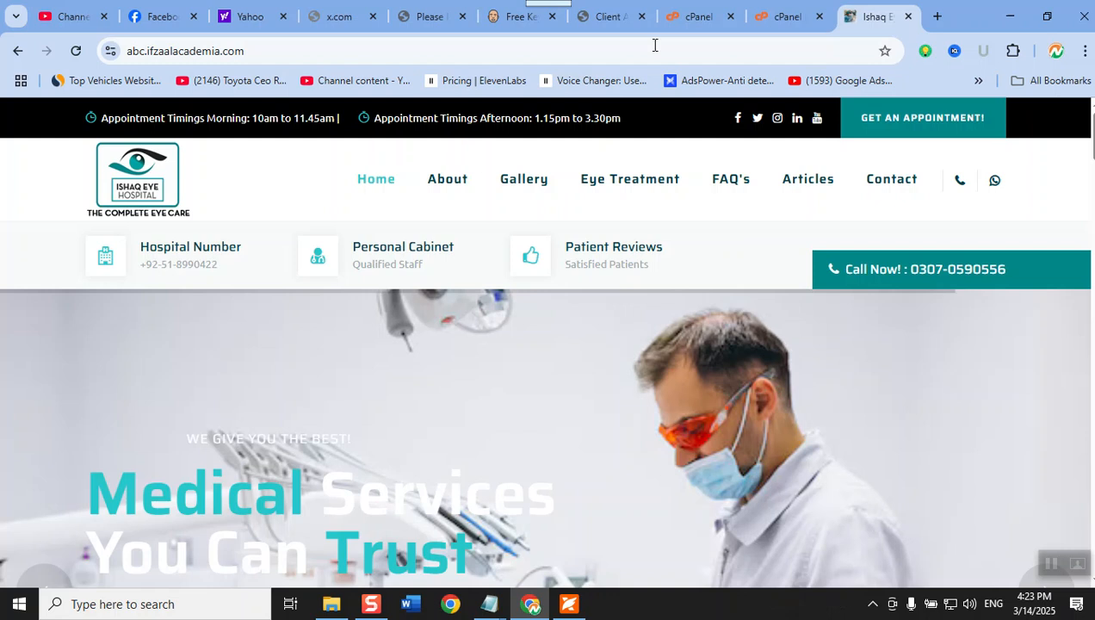
- Return to File Manager and, at 125% page zoom, delete all contents of the abc.ifzaalacademia.com folder permanently, skipping the trash
left_click(779, 16)
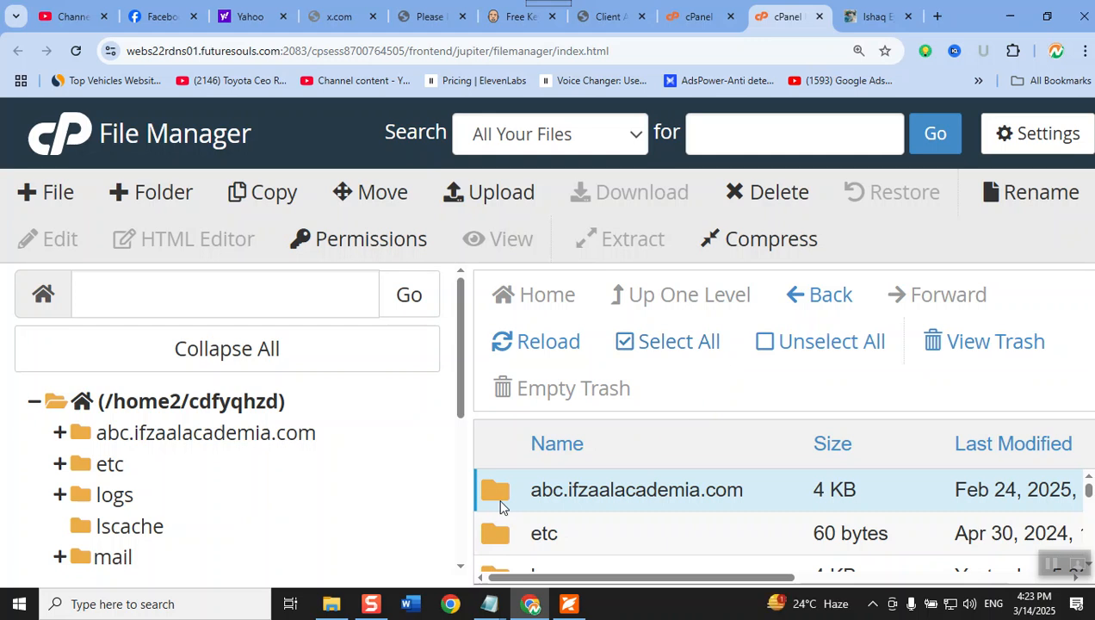
double_click(500, 507)
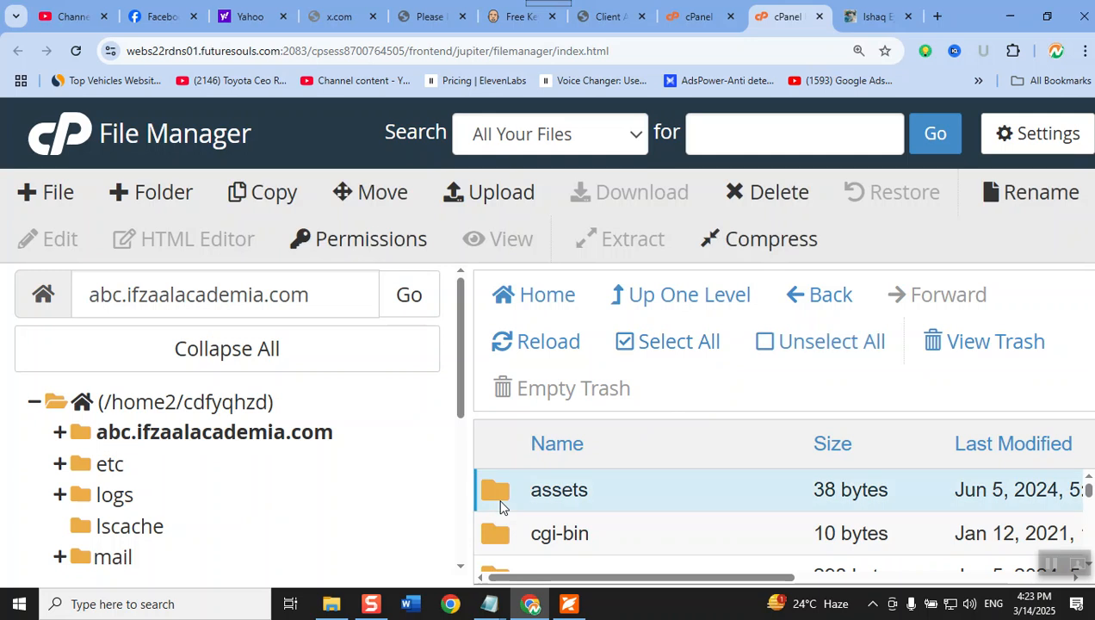
key("ctrl+a")
left_click(509, 483, "ctrl")
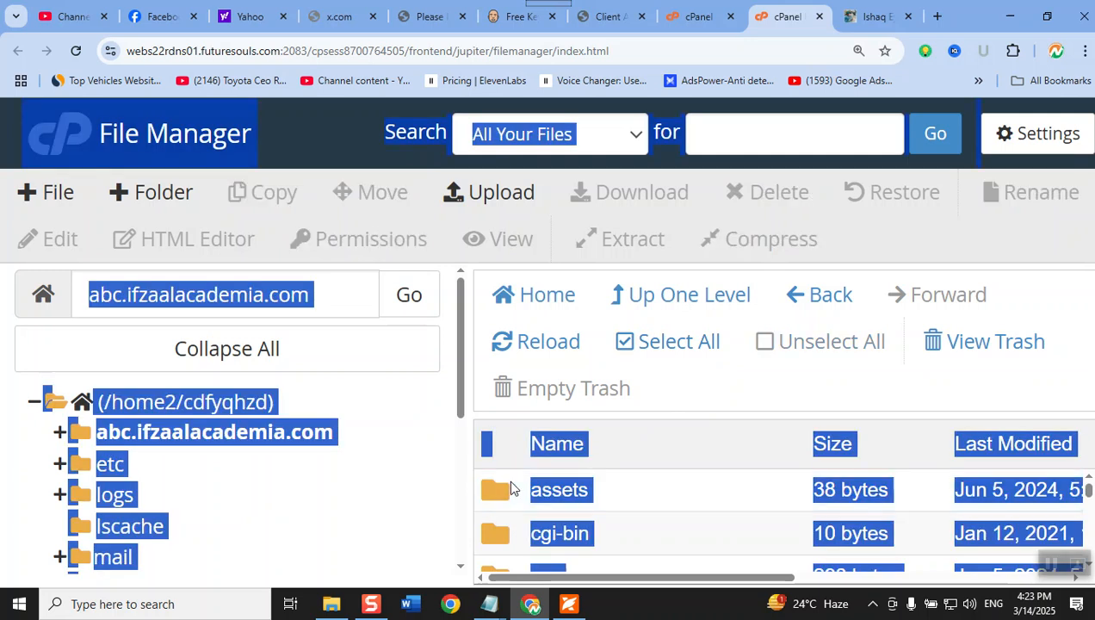
left_click(677, 344)
left_click(449, 545)
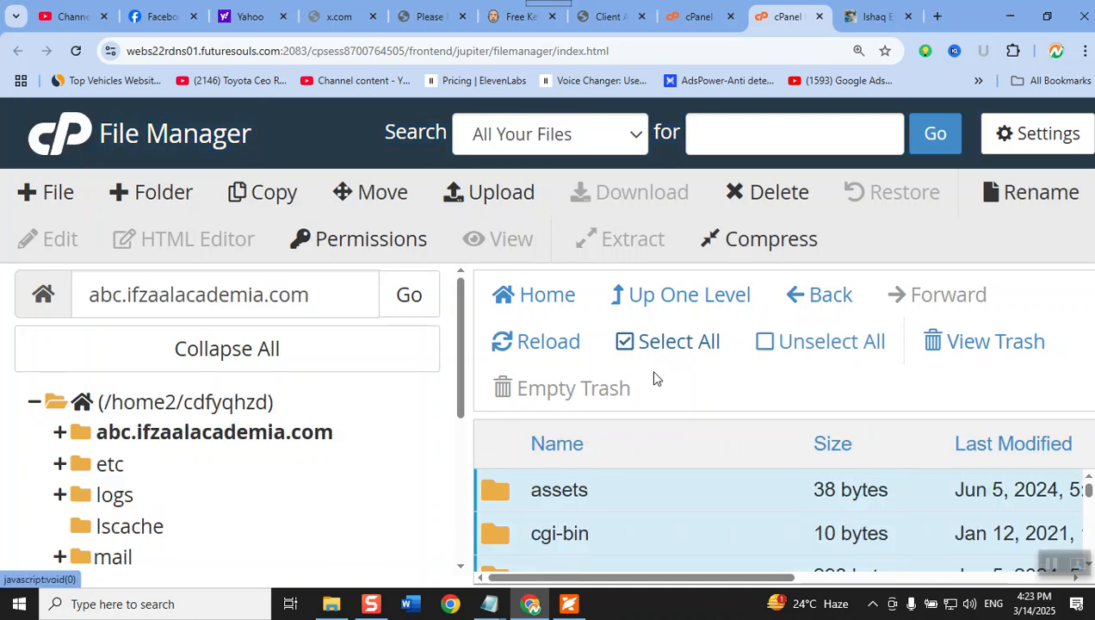
left_click(1084, 53)
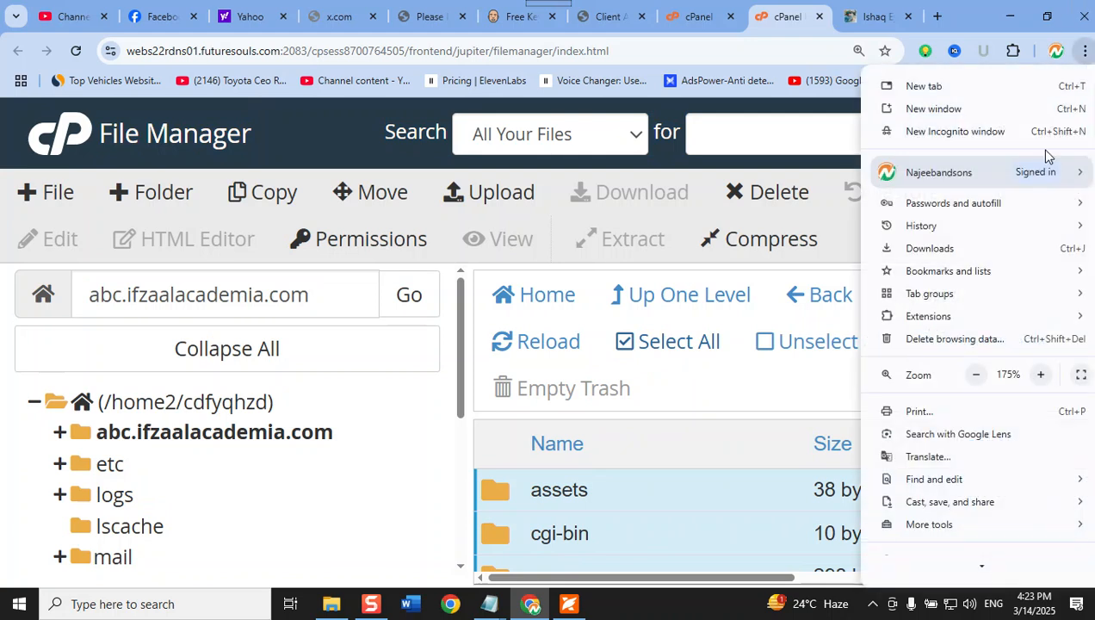
left_click(976, 376)
left_click(976, 376)
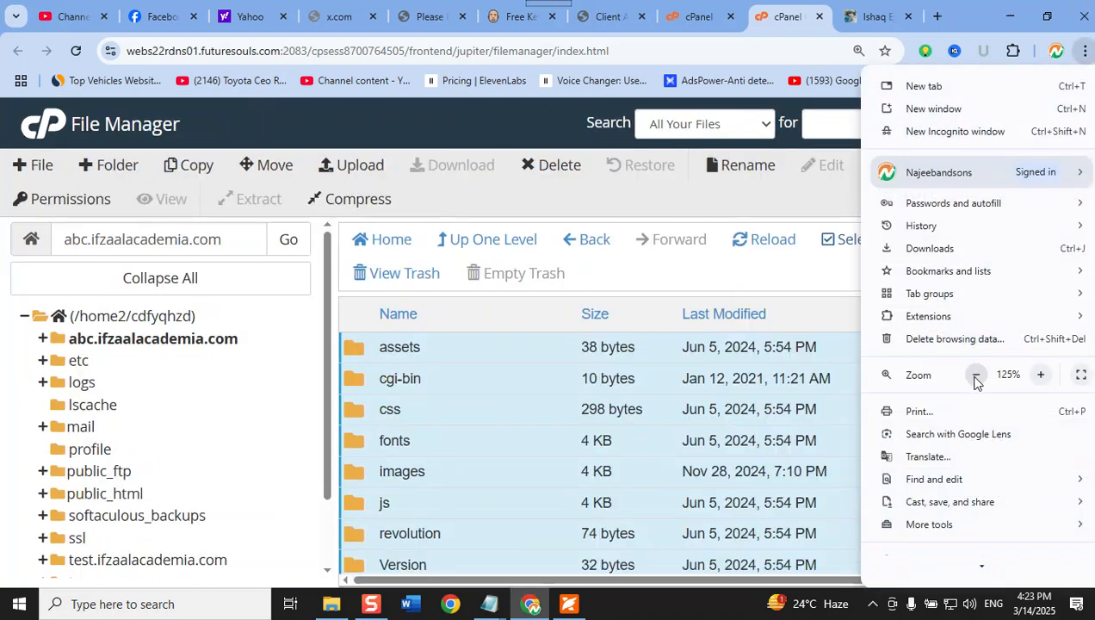
left_click(793, 13)
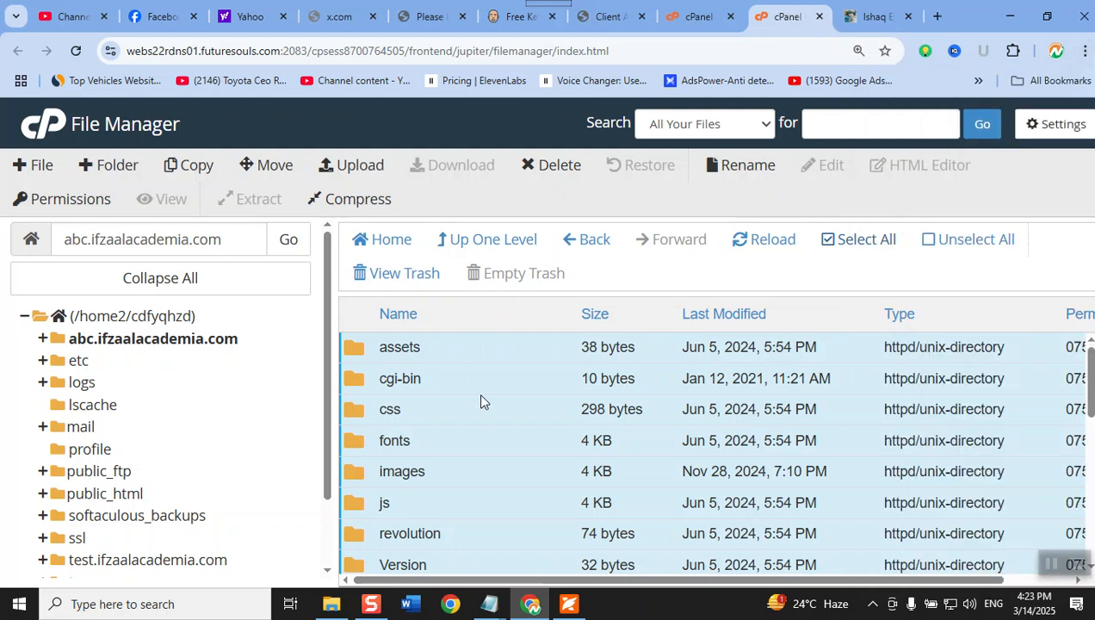
key("Delete")
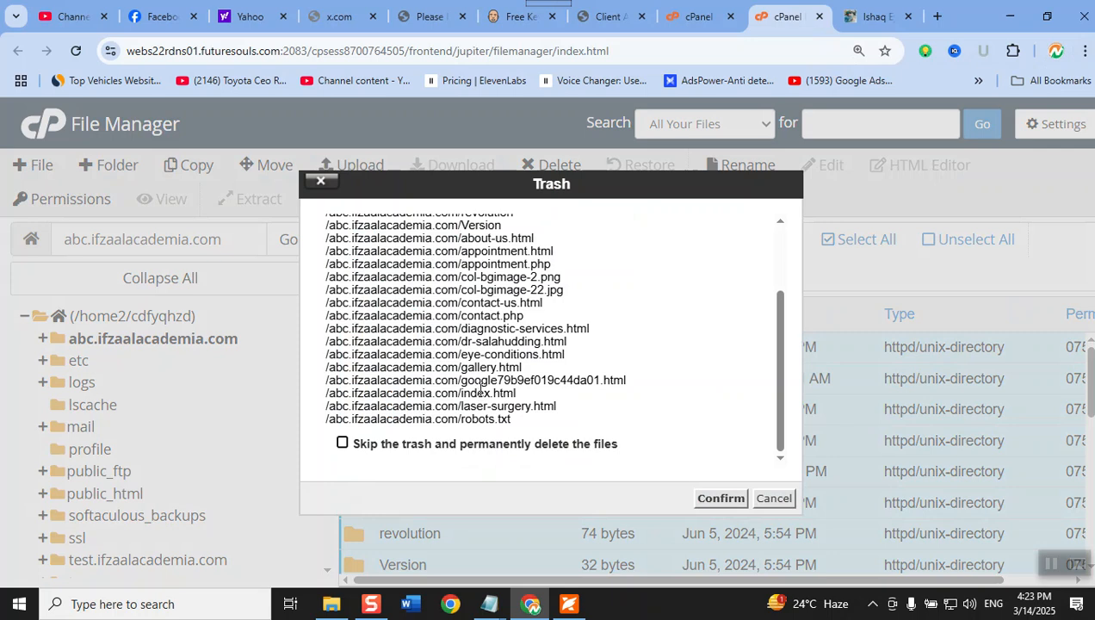
left_click(363, 445)
left_click(722, 499)
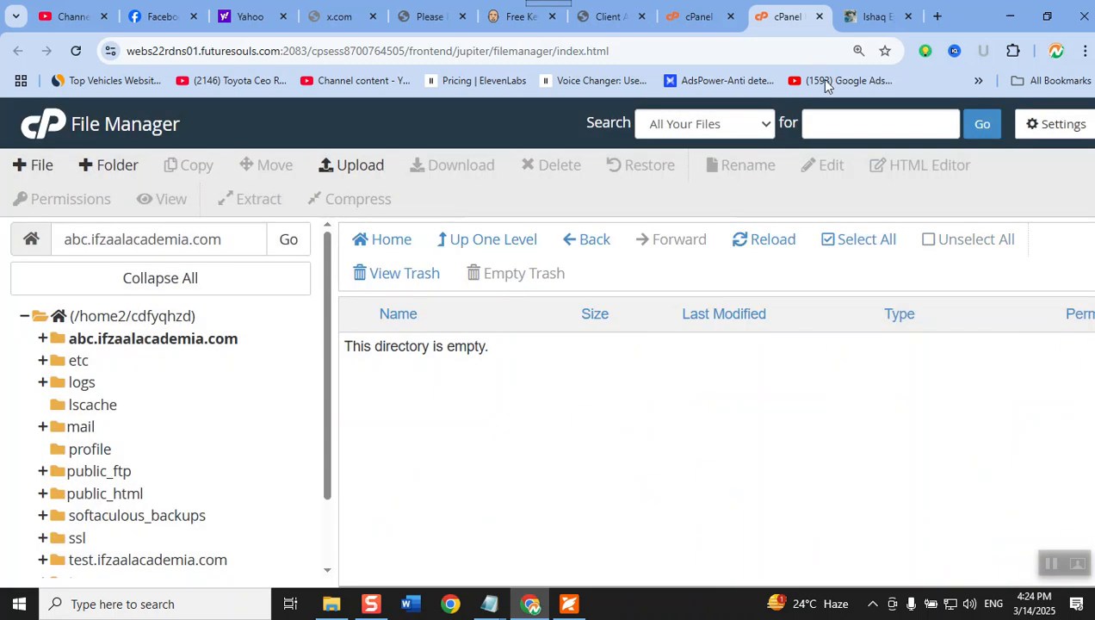
- Reload the abc.ifzaalacademia.com site to check it without its files, and return to File Manager
left_click(865, 16)
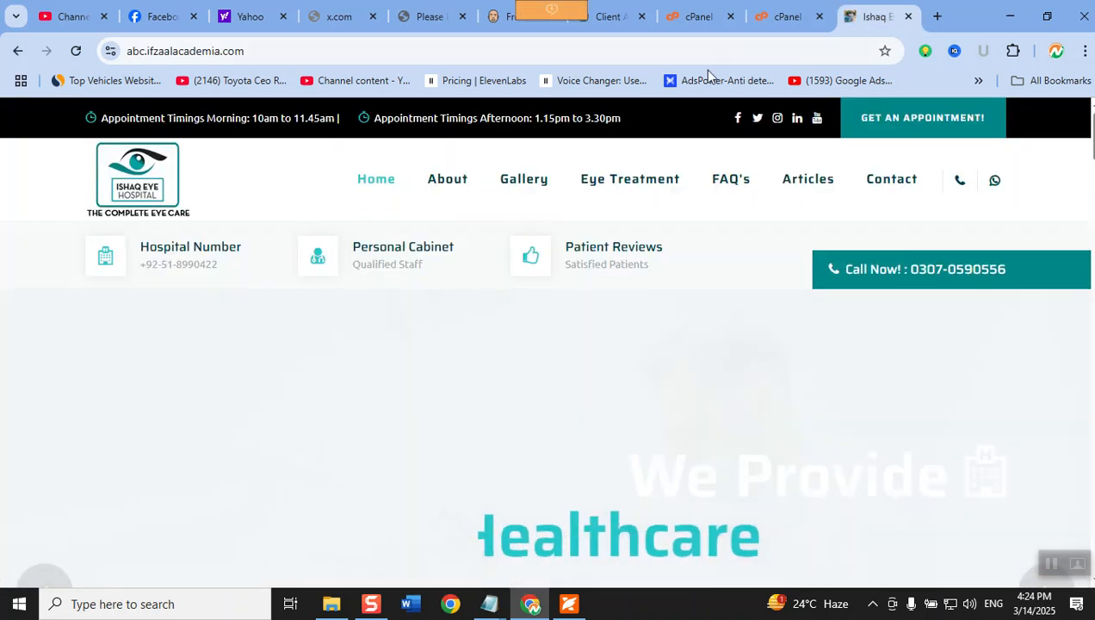
left_click(75, 51)
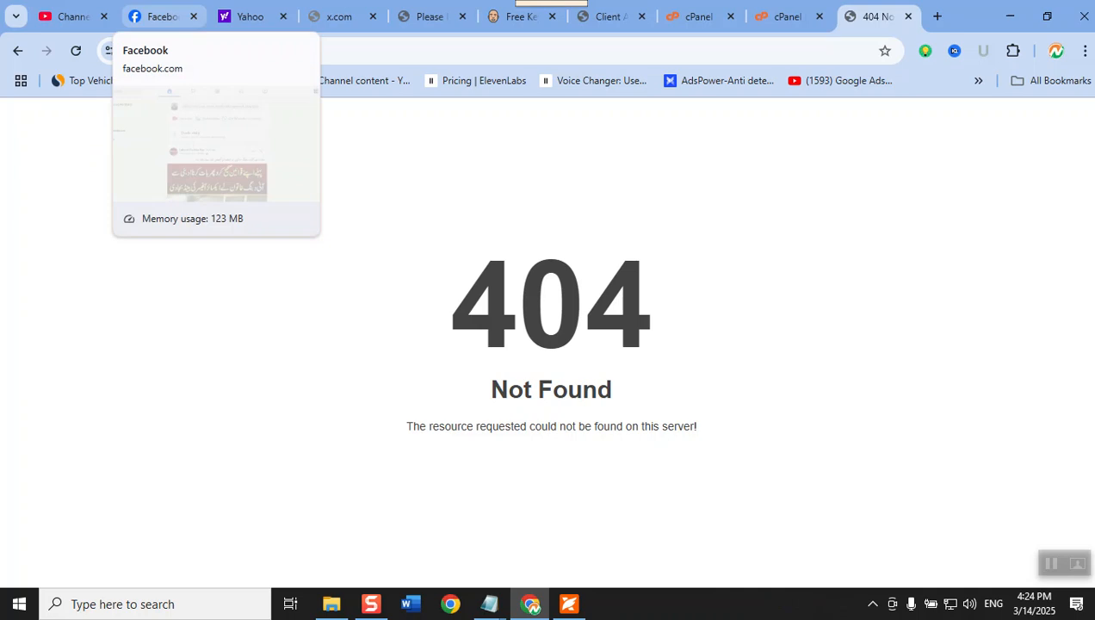
left_click(774, 16)
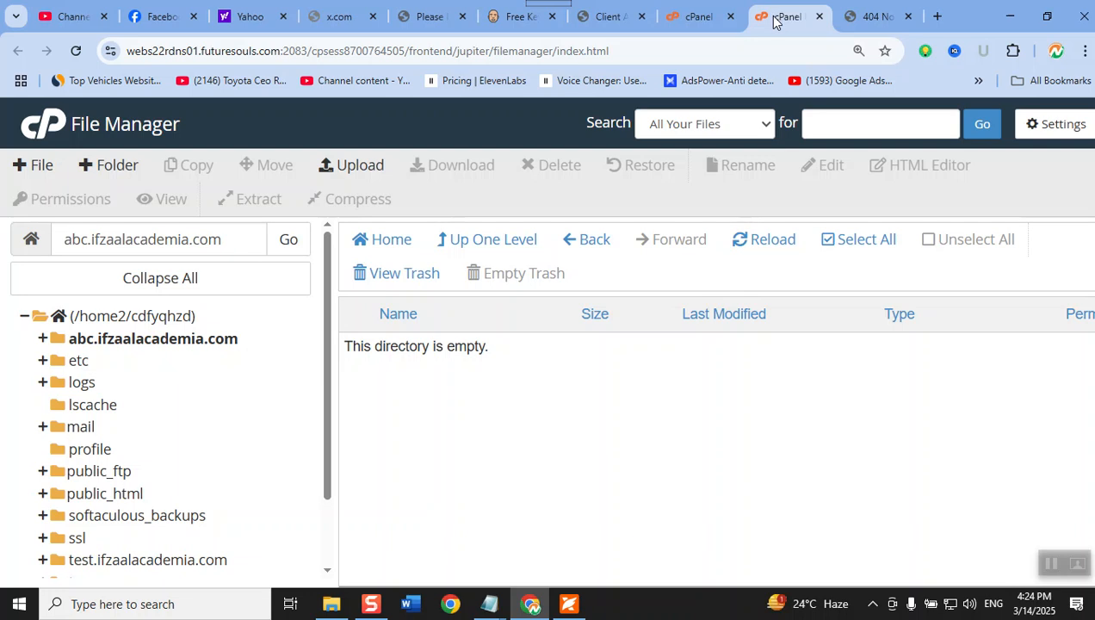
left_click(335, 606)
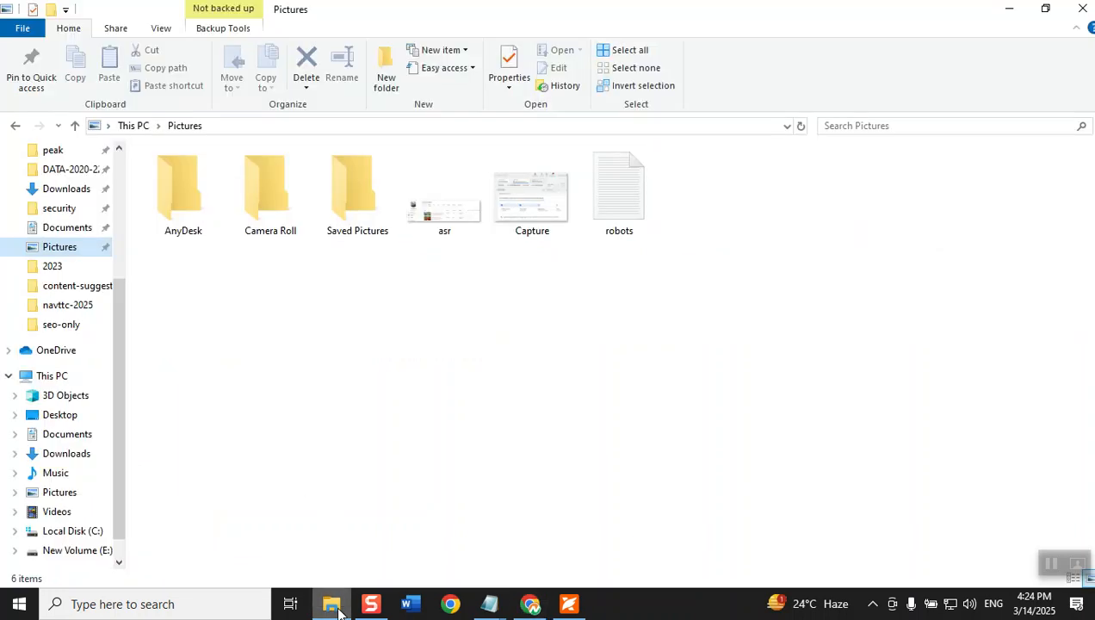
left_click(336, 606)
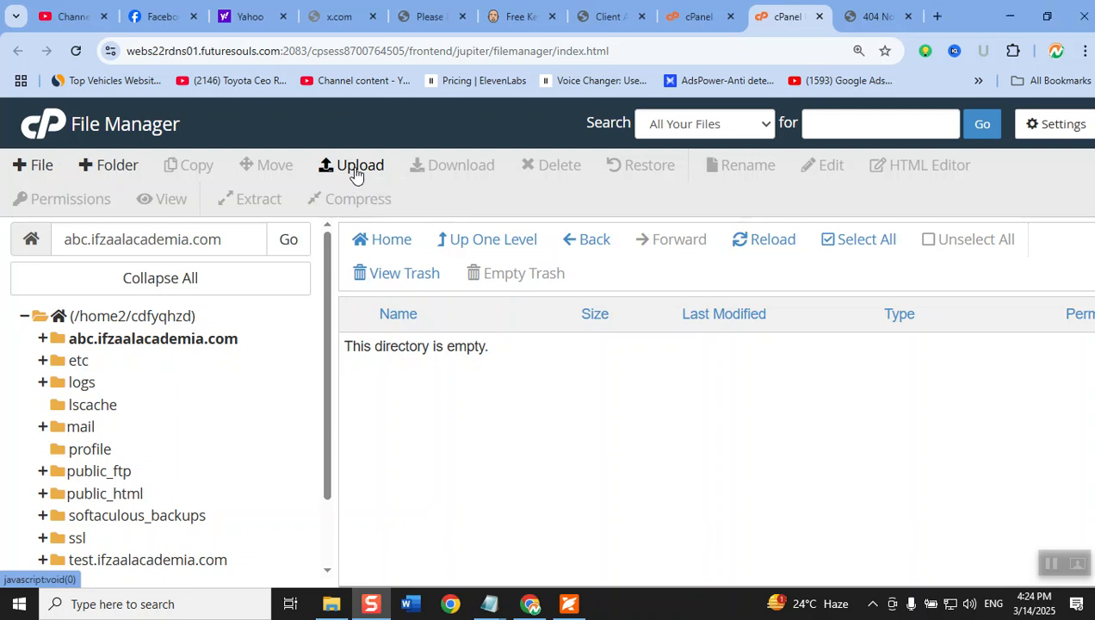
- Upload public_html.zip from the STUDENTS-WEBSITE folder on drive E: to the abc.ifzaalacademia.com folder and go back to that folder
left_click(356, 171)
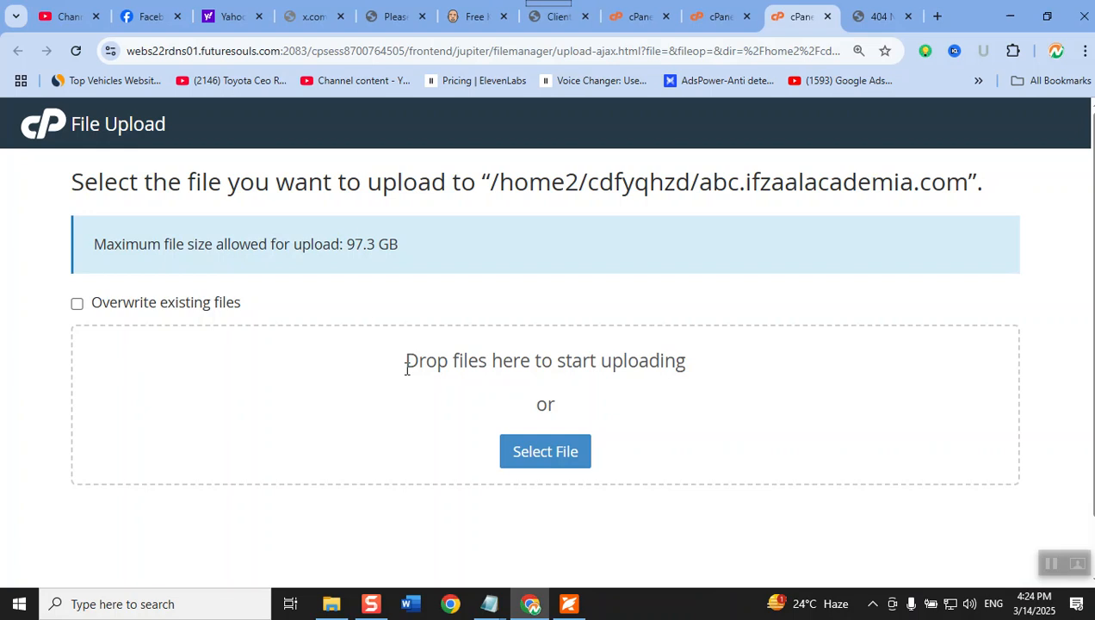
left_click(514, 463)
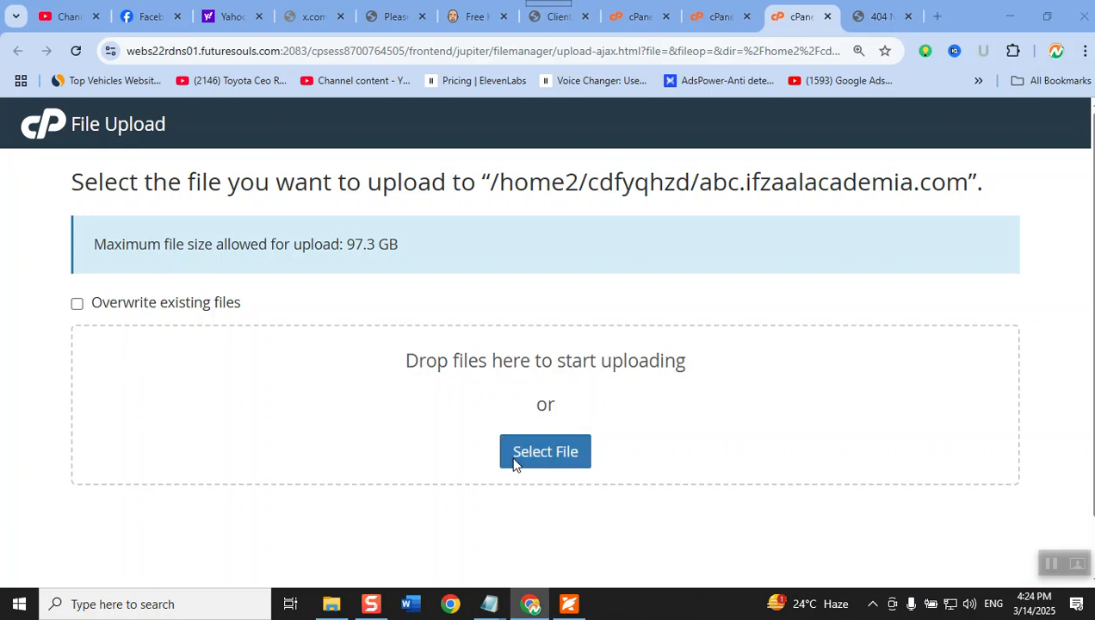
scroll(514, 463, "down", 4)
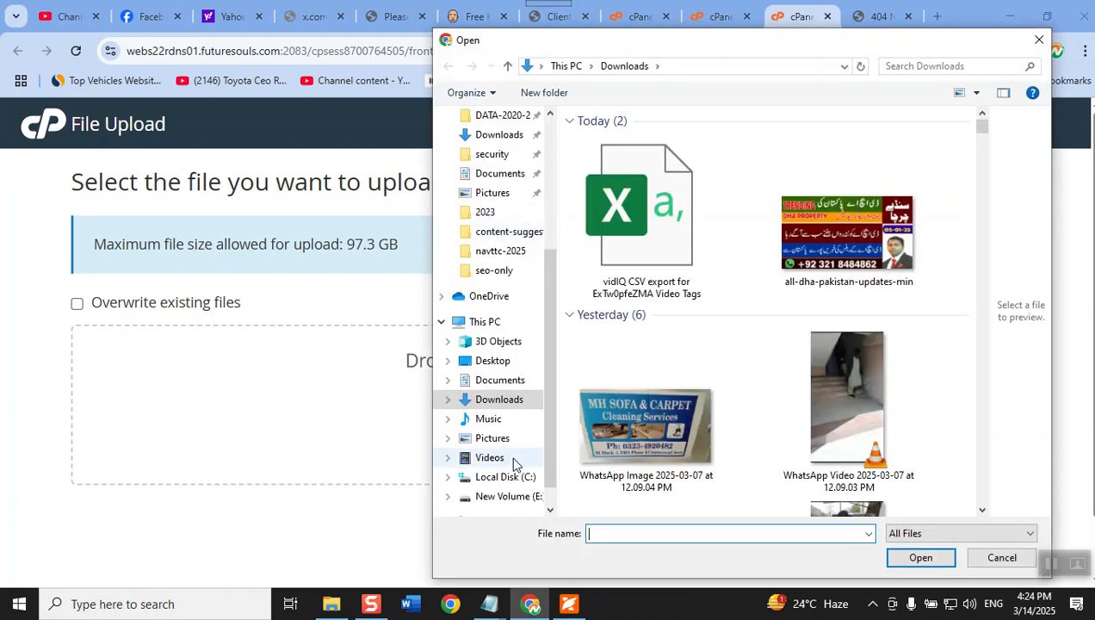
left_click(498, 327)
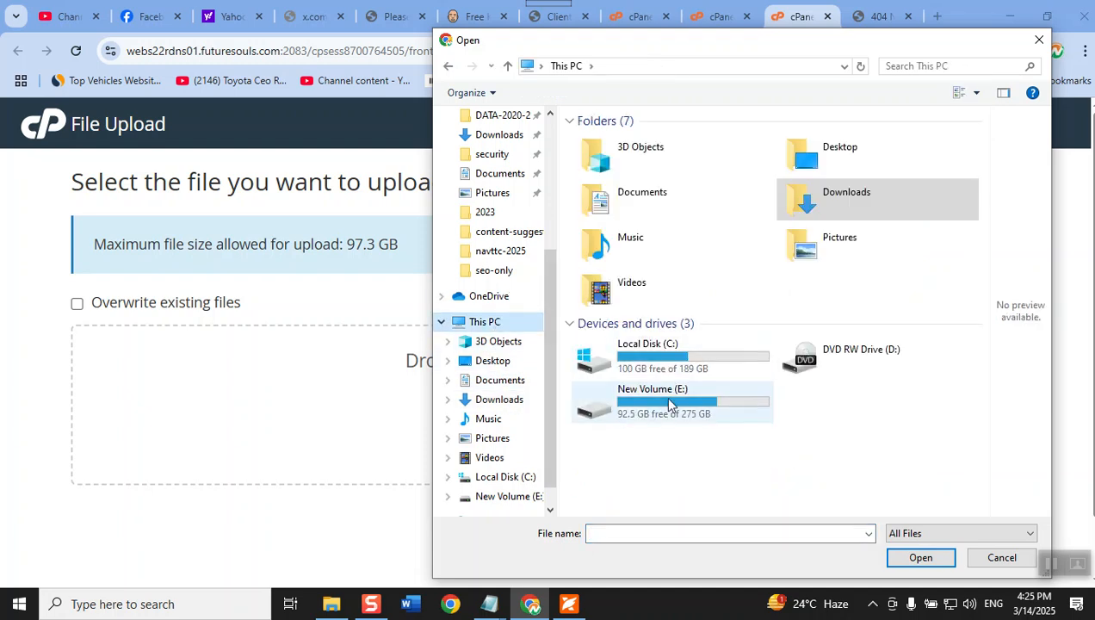
double_click(671, 405)
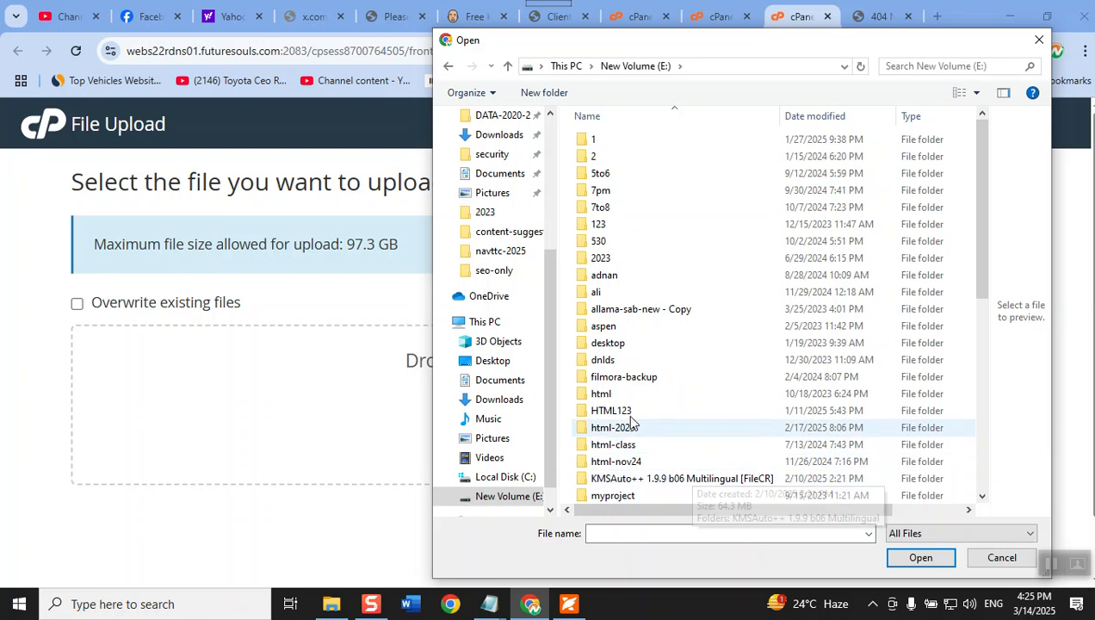
left_click(626, 380)
key("s")
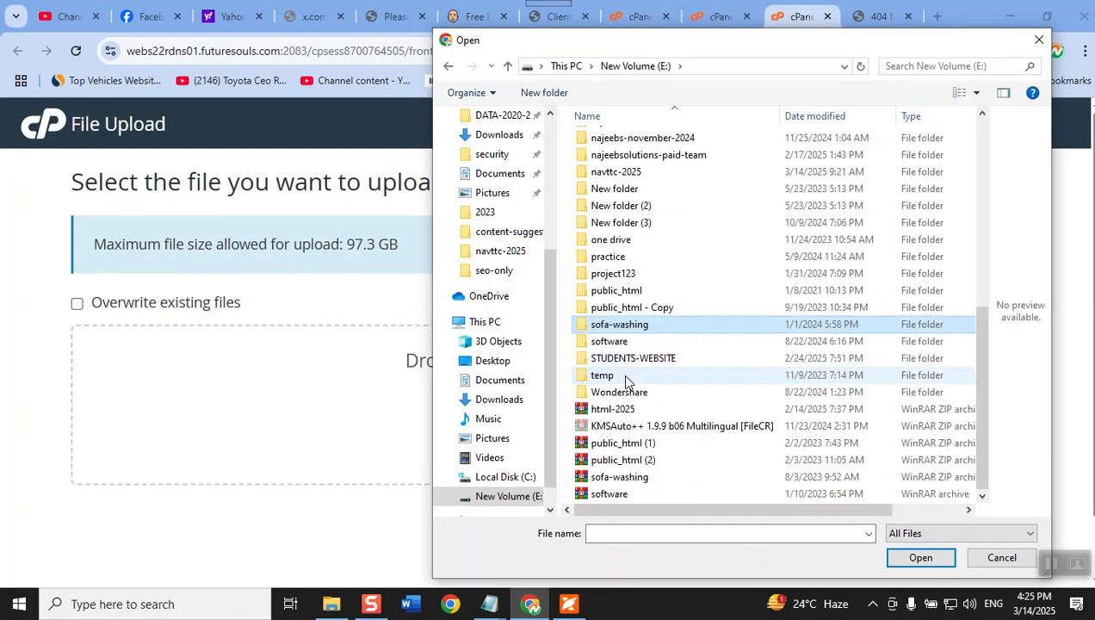
key("Down")
double_click(621, 359)
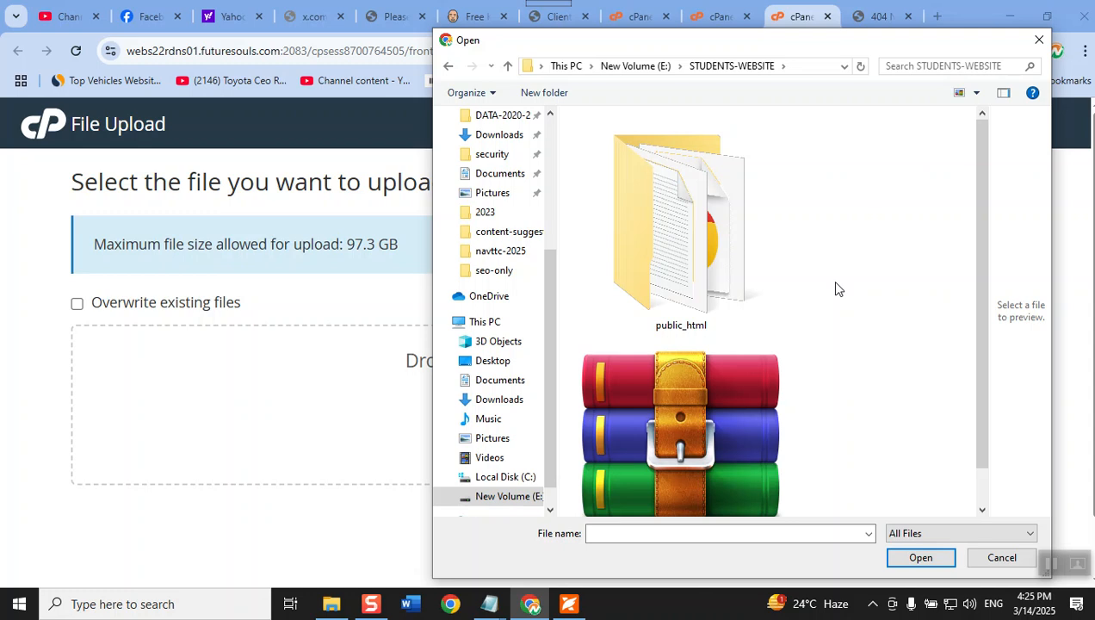
double_click(749, 407)
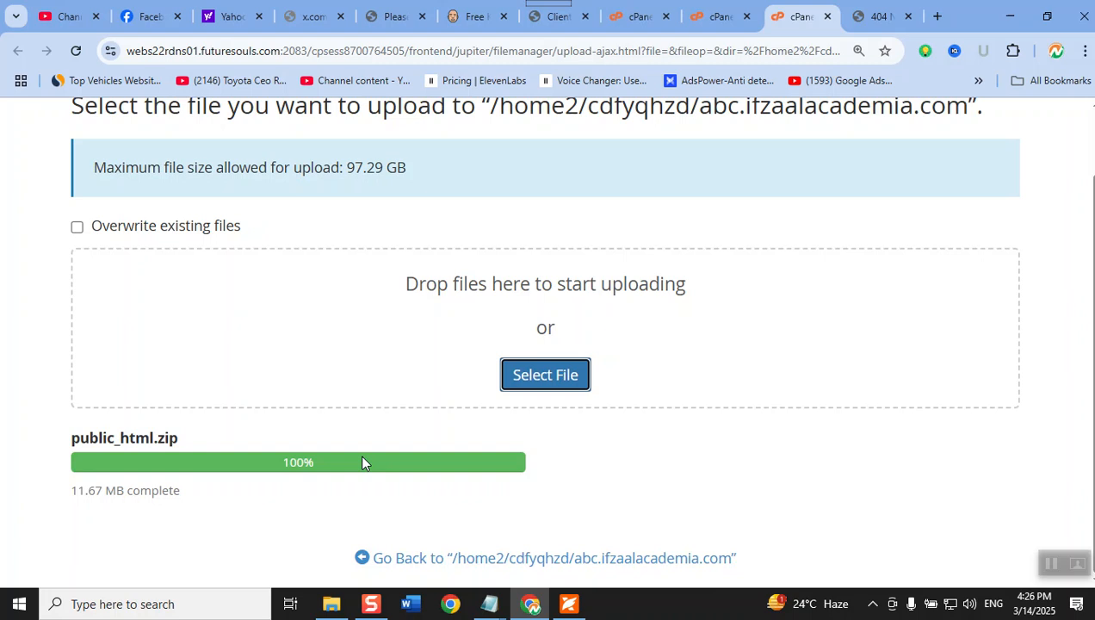
left_click(559, 561)
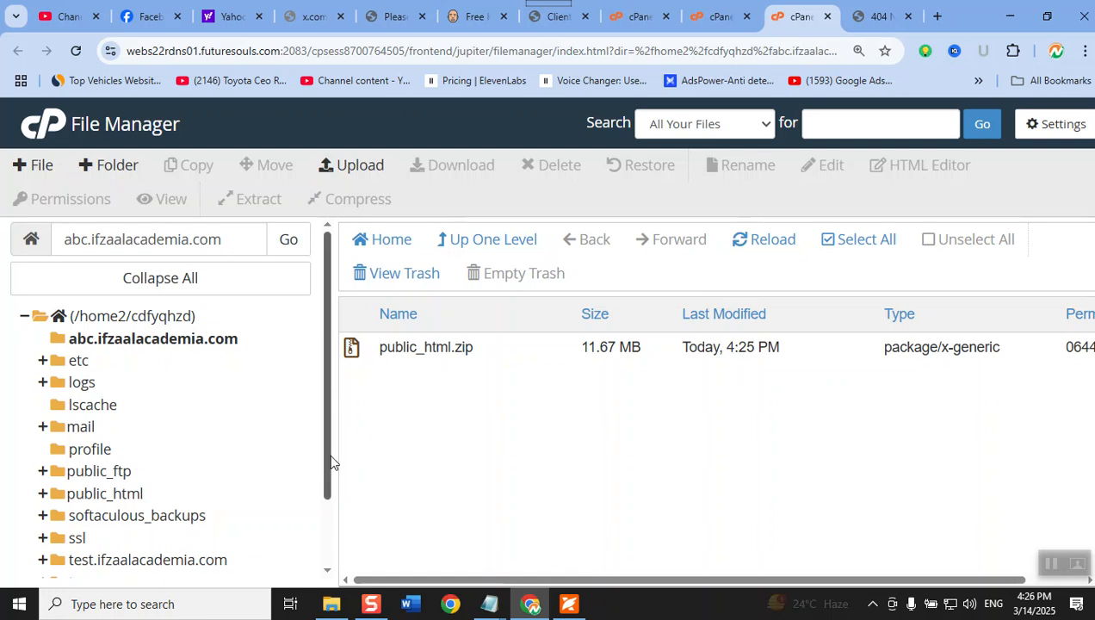
- Extract public_html.zip into /abc.ifzaalacademia.com and dismiss the extraction results
left_click(390, 353)
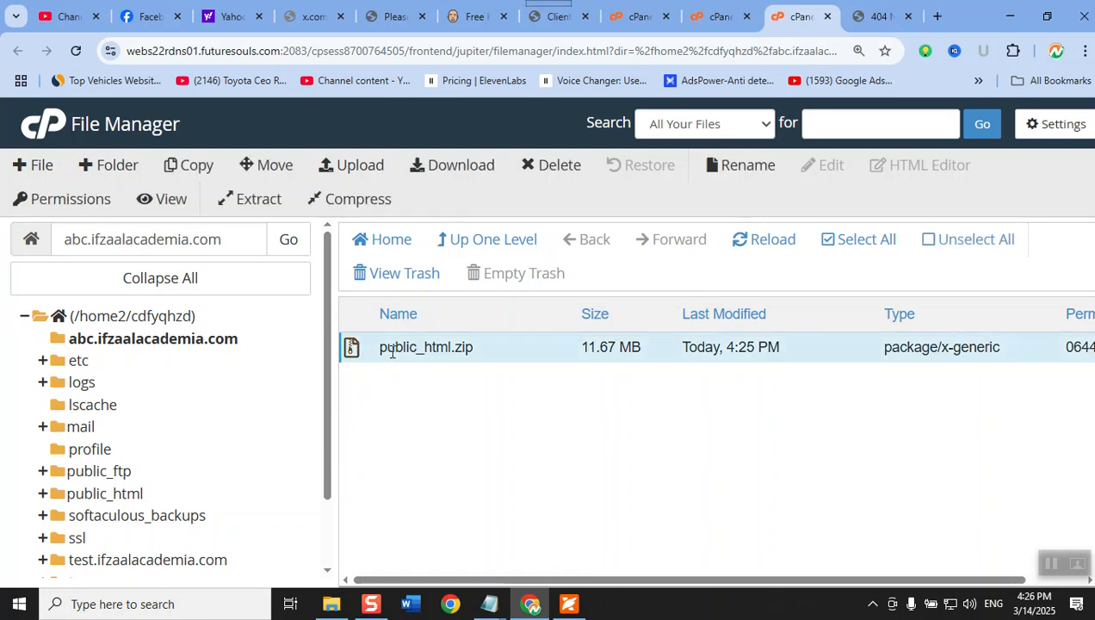
right_click(390, 354)
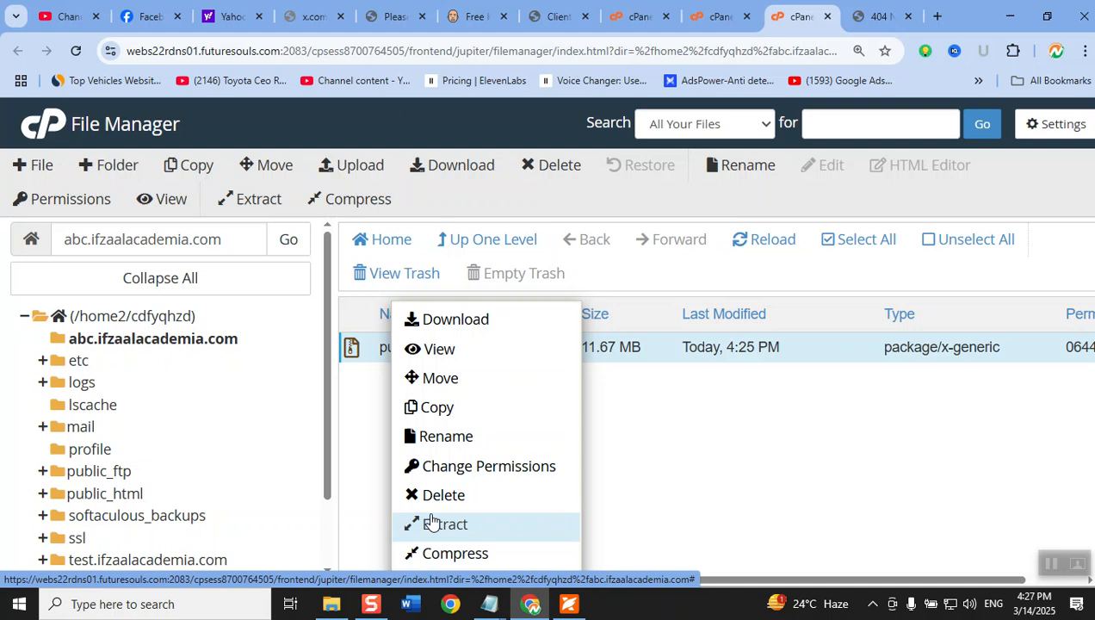
left_click(432, 522)
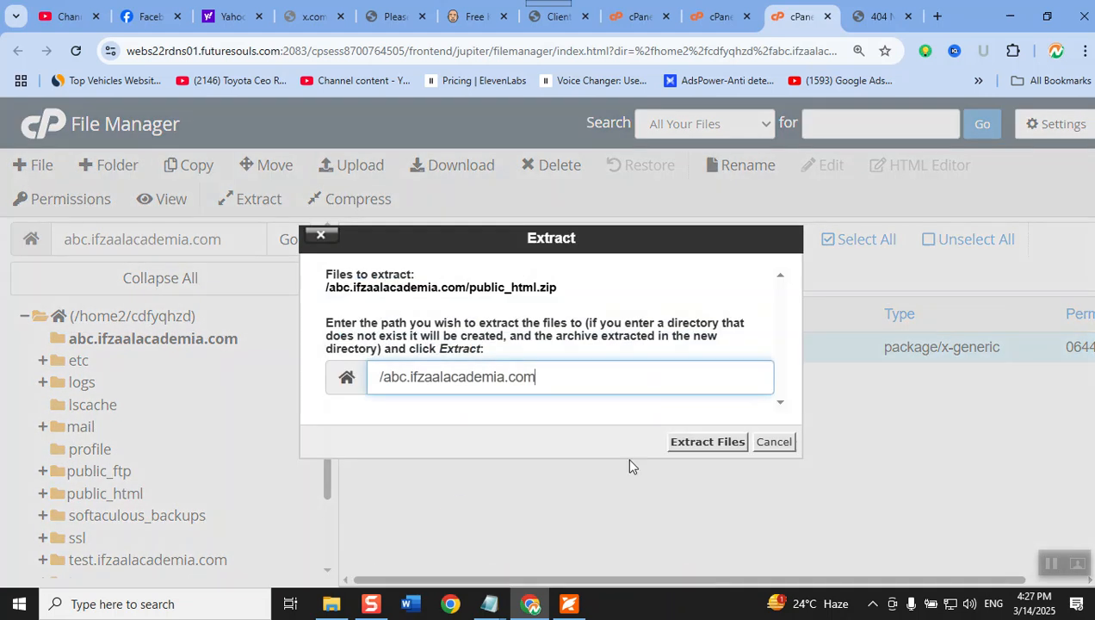
left_click(674, 446)
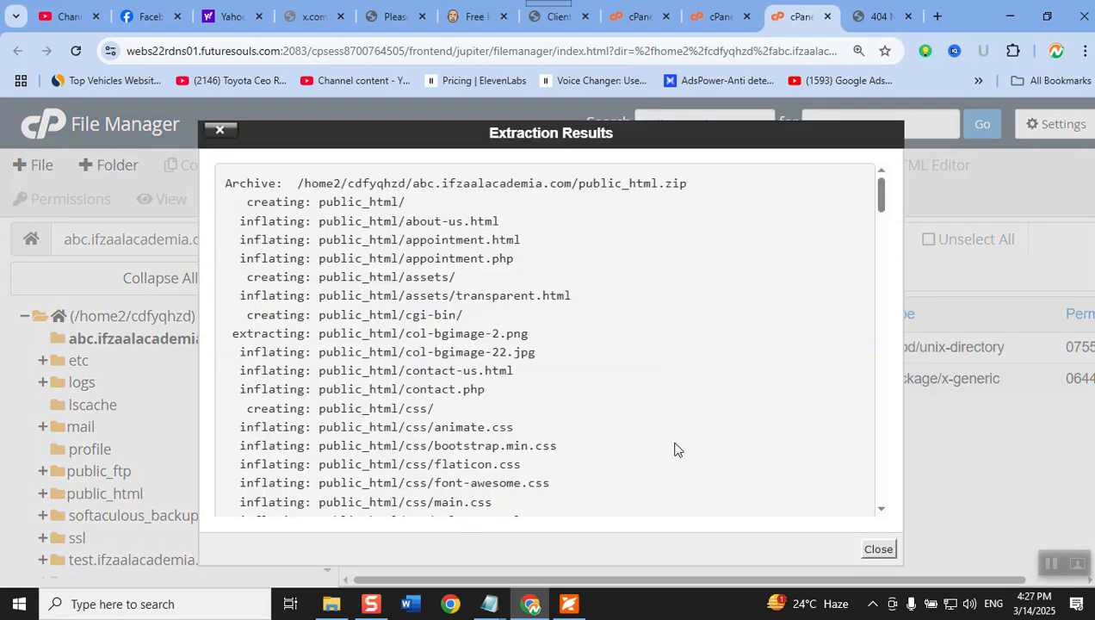
left_click(878, 549)
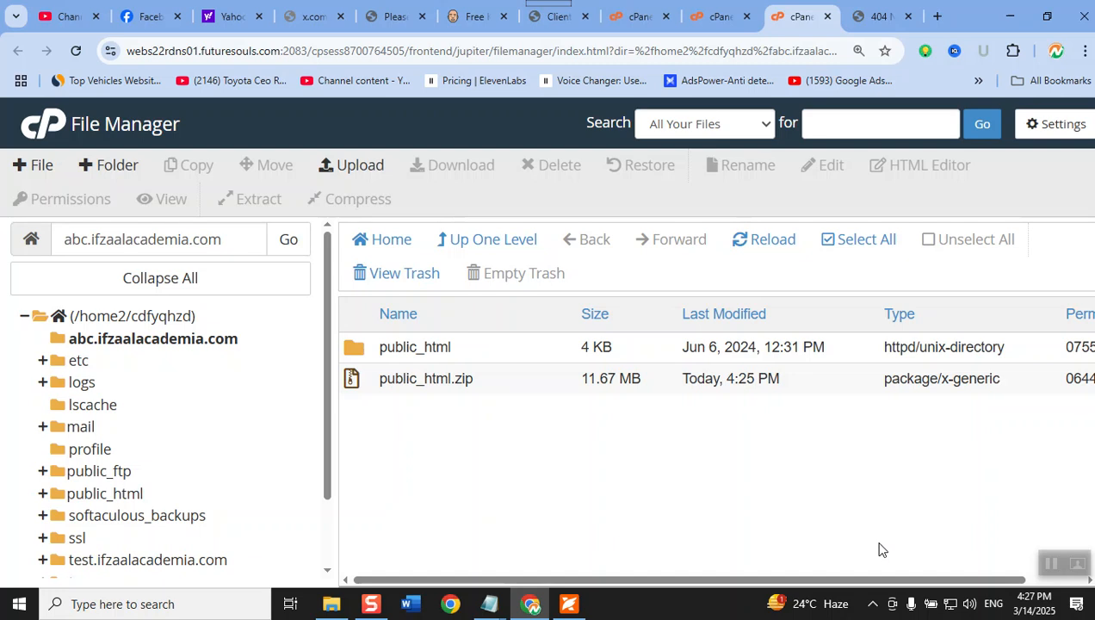
- Move the public_html.zip archive in the abc.ifzaalacademia.com folder to the trash
left_click(413, 386)
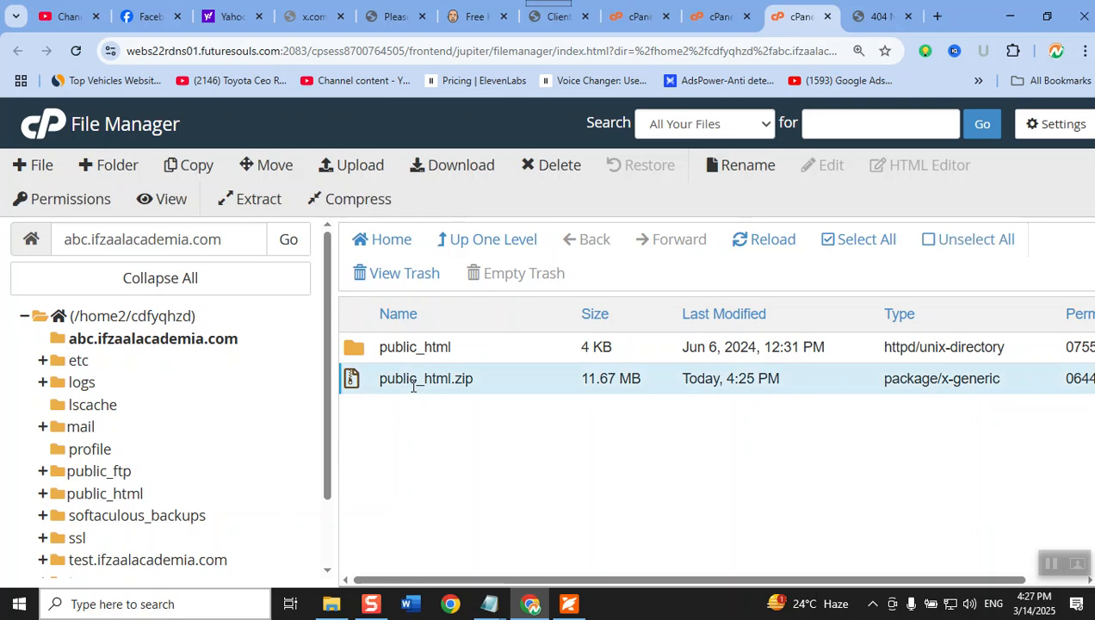
key("Delete")
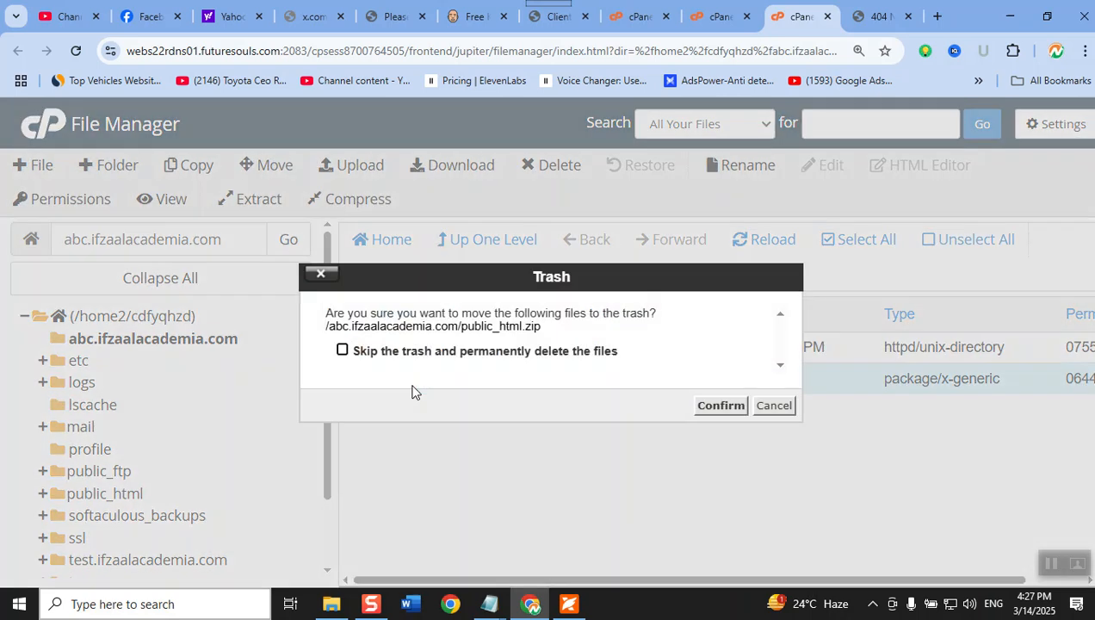
left_click(710, 408)
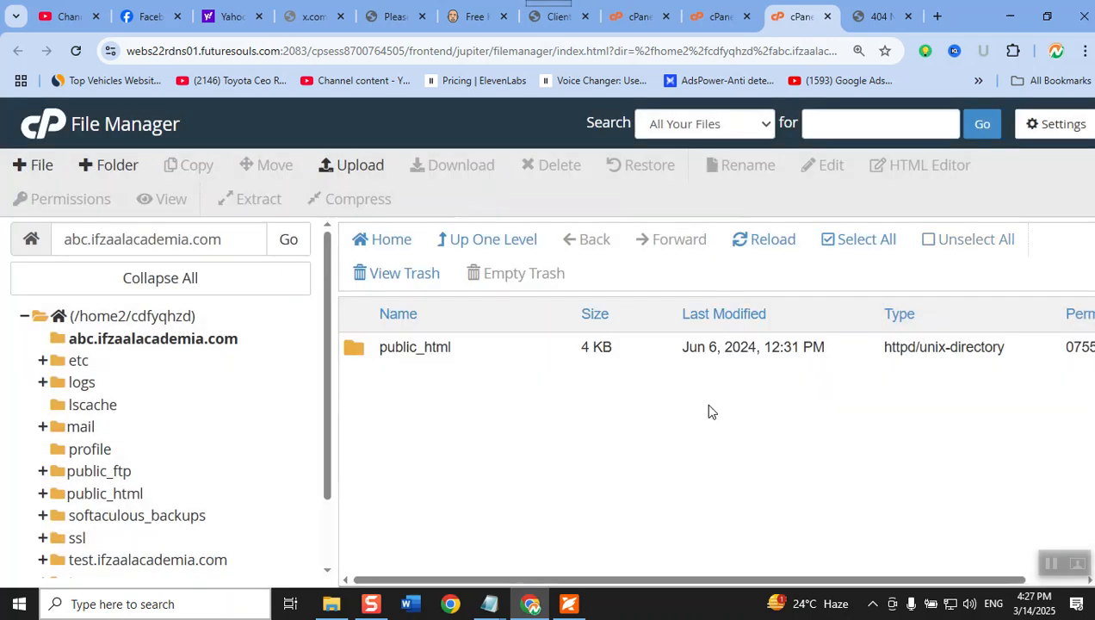
- Move all files and folders inside public_html up to the /abc.ifzaalacademia.com/ folder
double_click(361, 352)
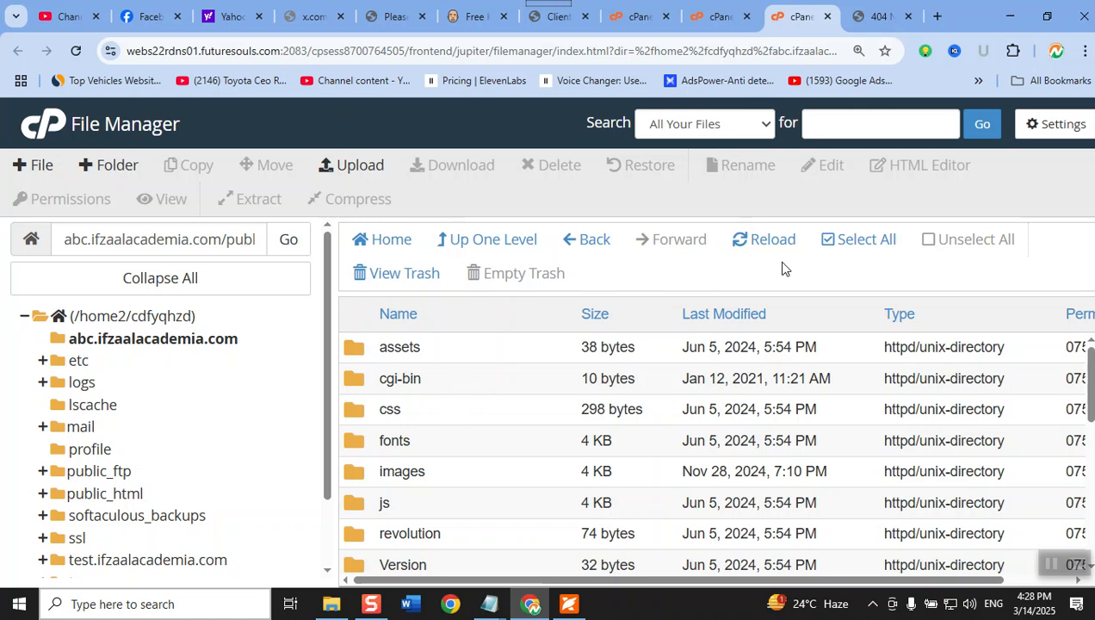
left_click(866, 246)
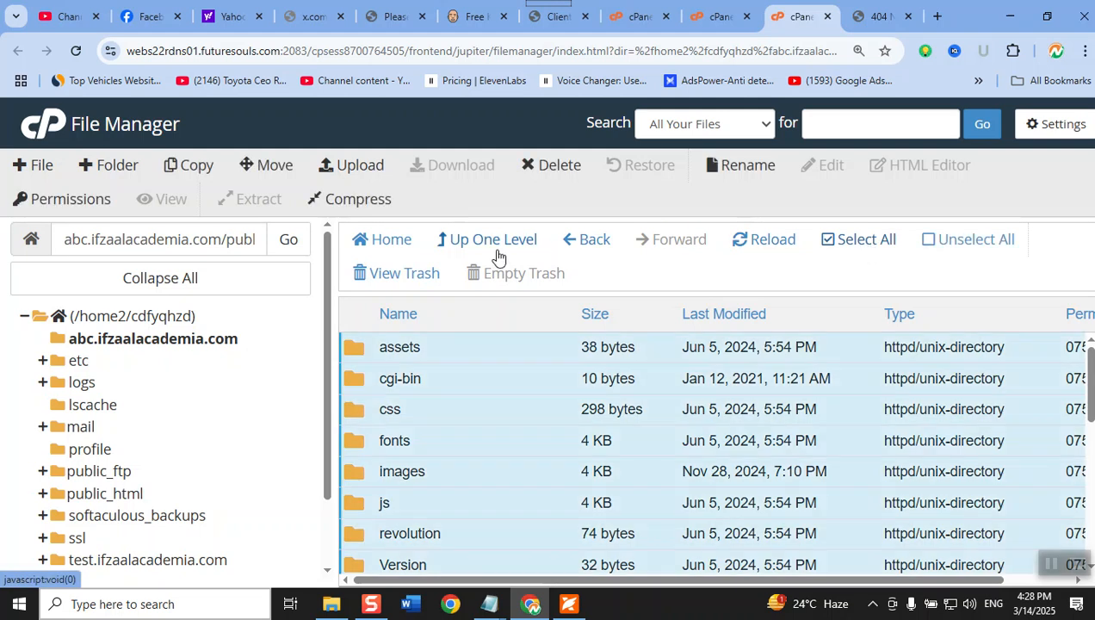
left_click(273, 168)
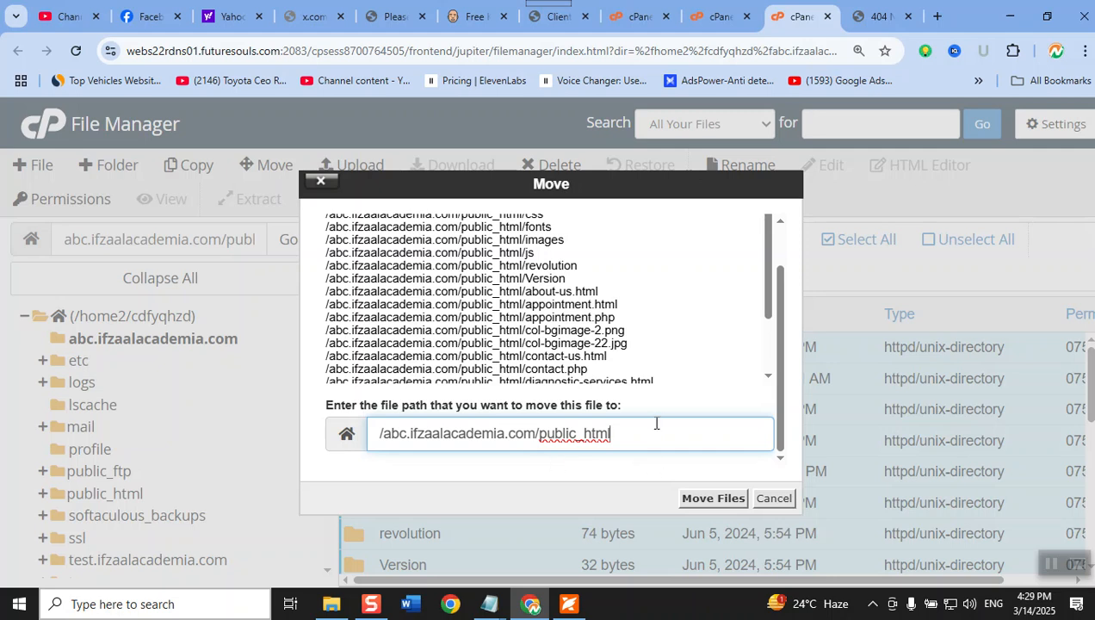
key("BackSpace")
key("BackSpace")
key("BackSpace")
key("BackSpace")
key("BackSpace")
key("BackSpace")
key("BackSpace")
key("BackSpace")
key("BackSpace")
key("BackSpace")
key("BackSpace")
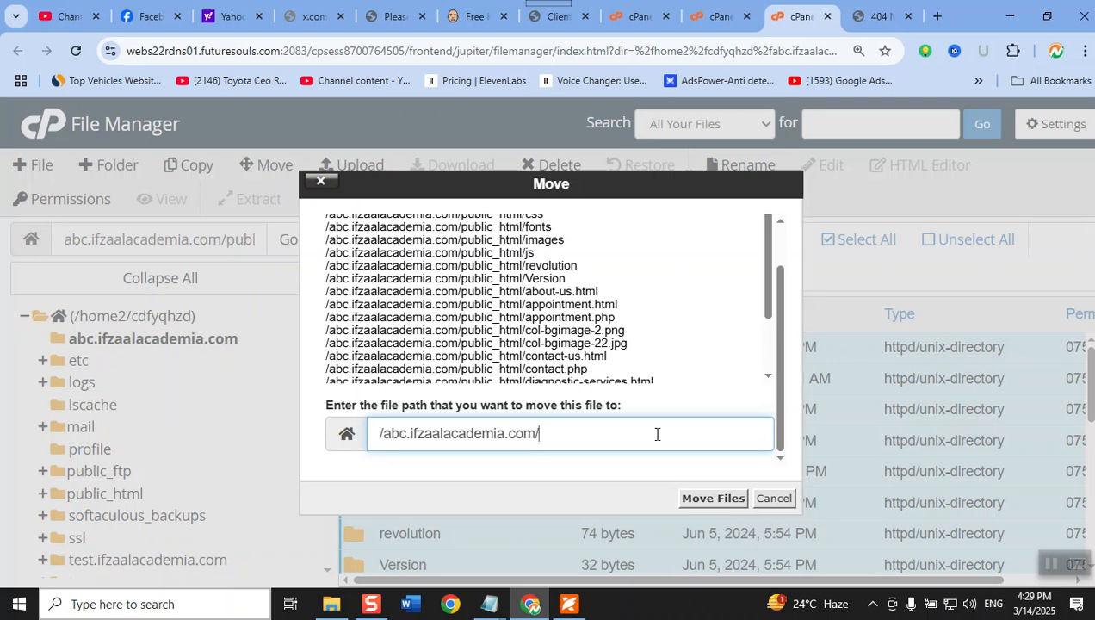
key("Return")
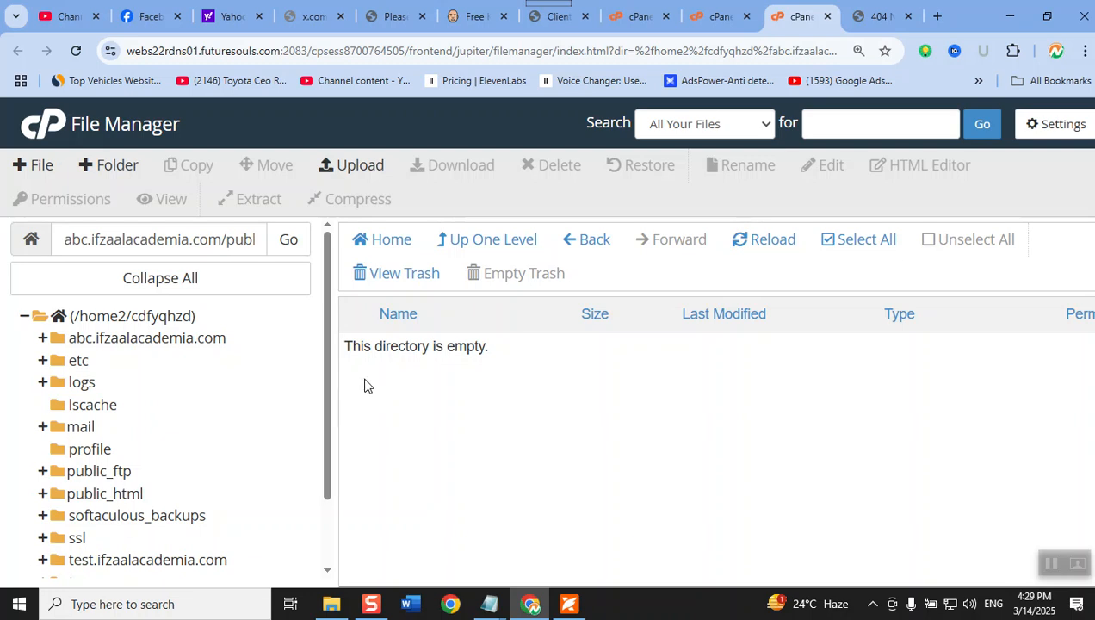
- Go up to the abc.ifzaalacademia.com folder and move its emptied public_html folder to the trash
left_click(501, 241)
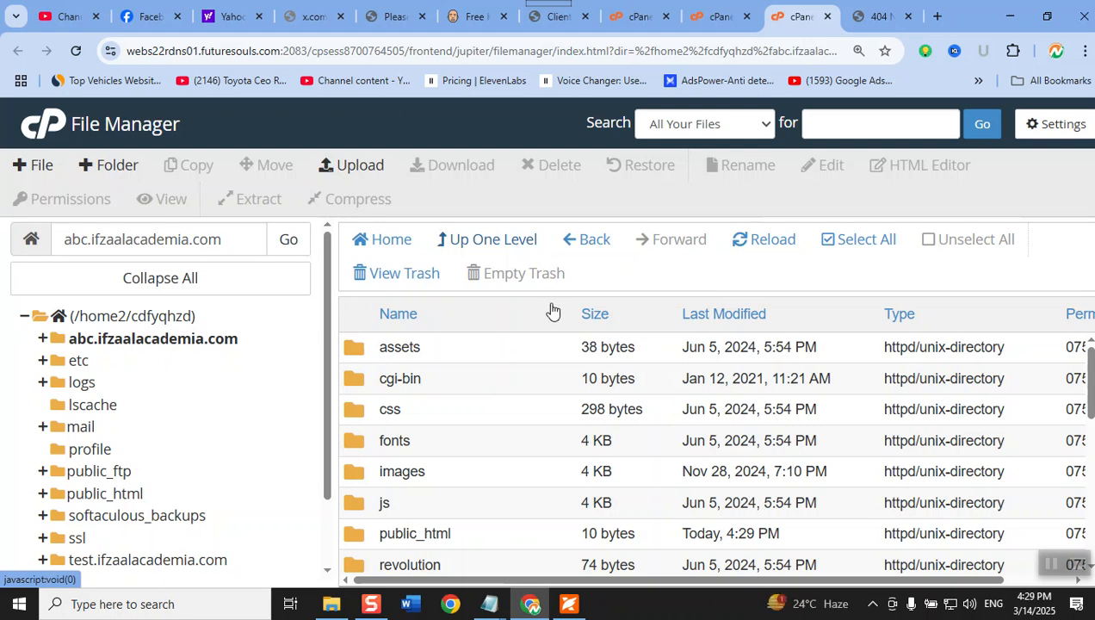
left_click(364, 545)
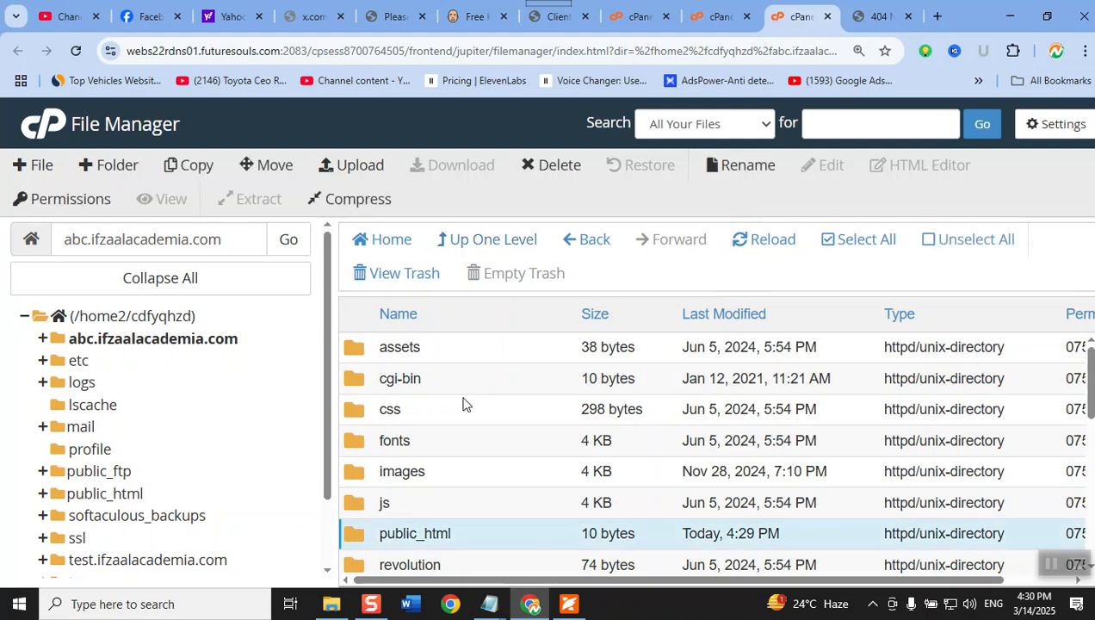
left_click(540, 169)
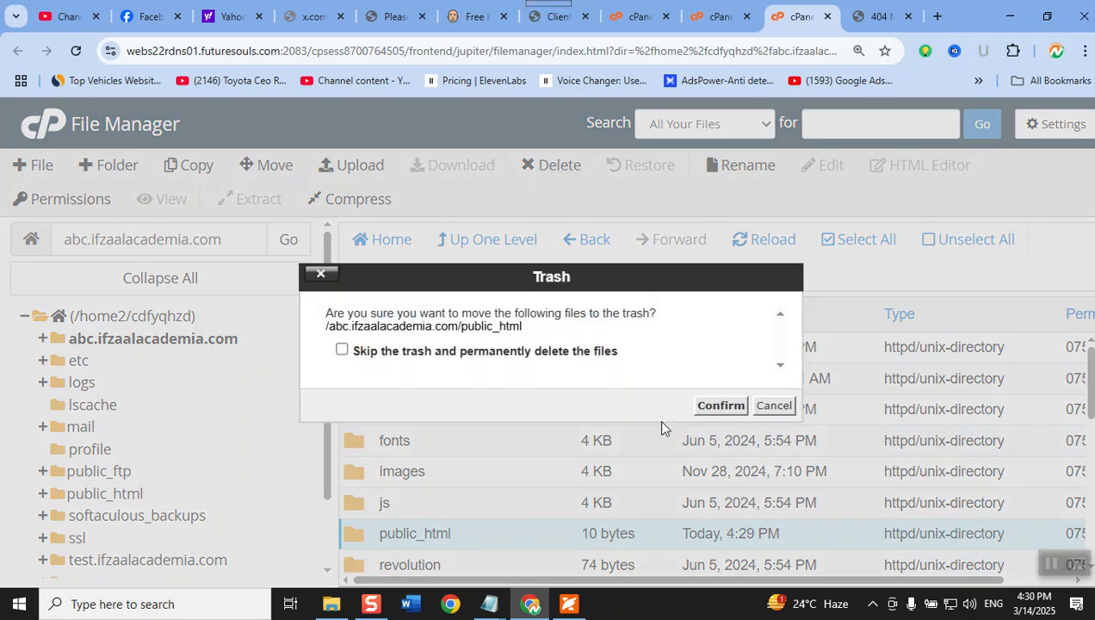
left_click(702, 407)
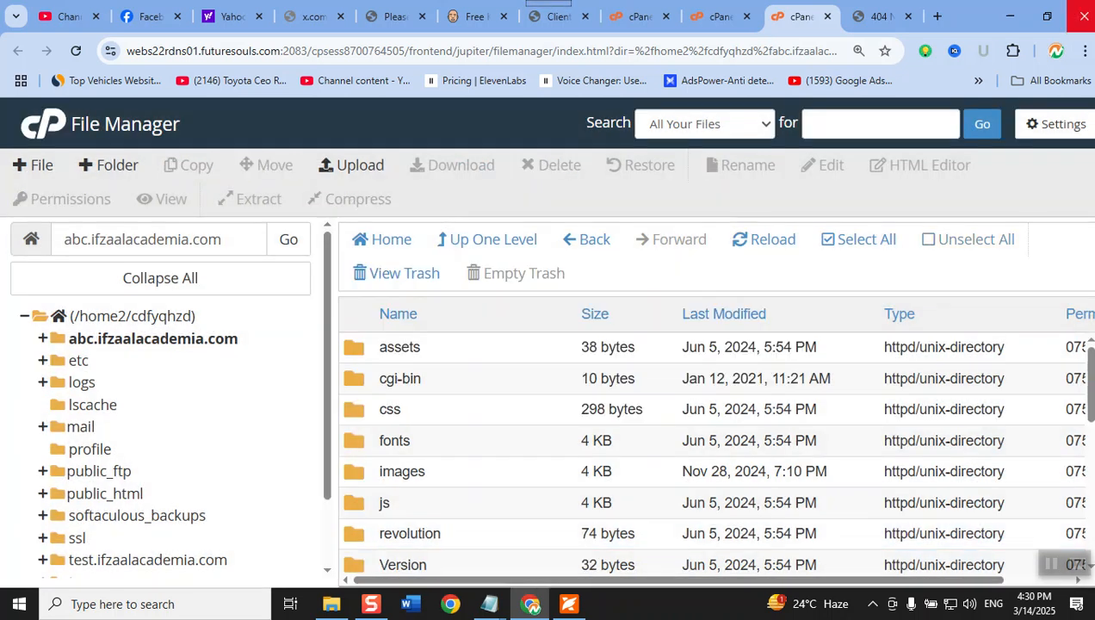
- Reload the abc.ifzaalacademia.com site to check that its pages load again
left_click(860, 16)
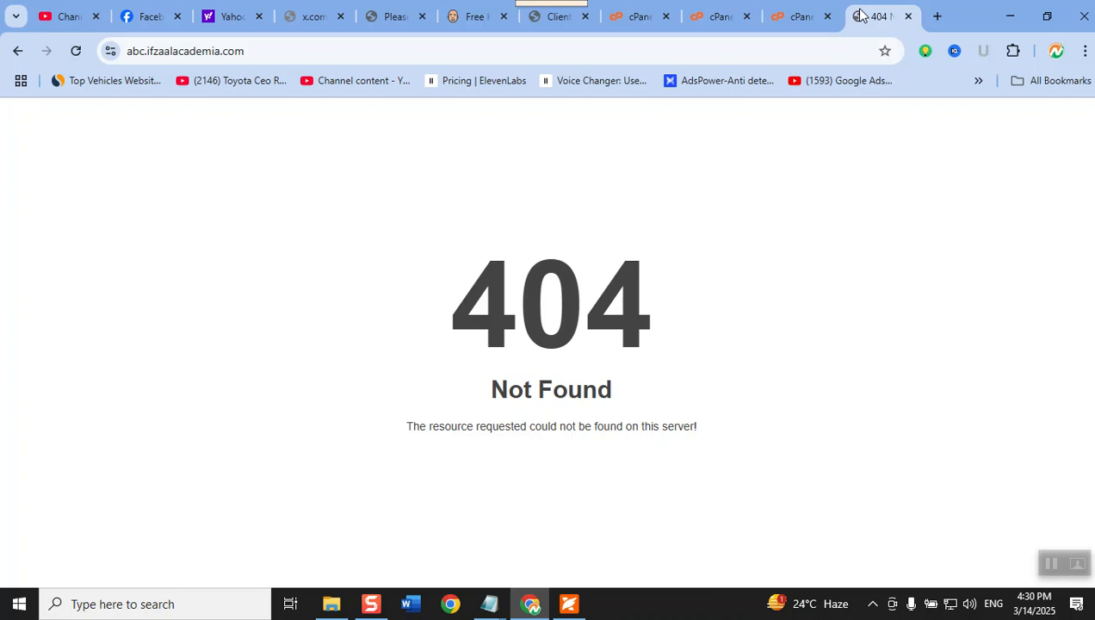
left_click(76, 52)
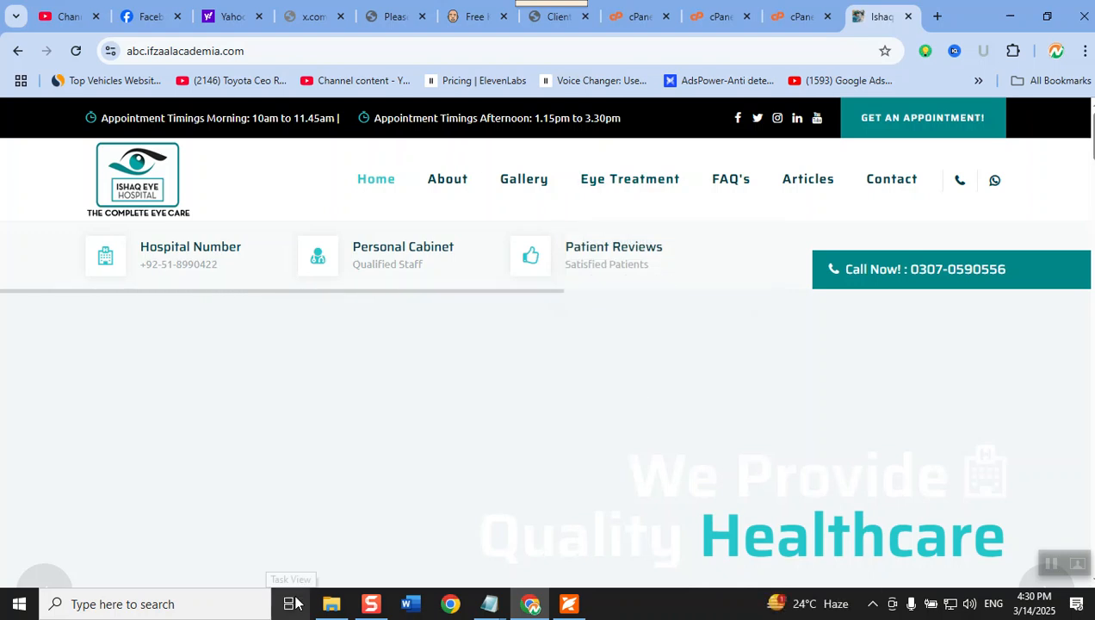
- Search Google for "google search console" in a new tab and start Search Console from its about page
left_click(938, 16)
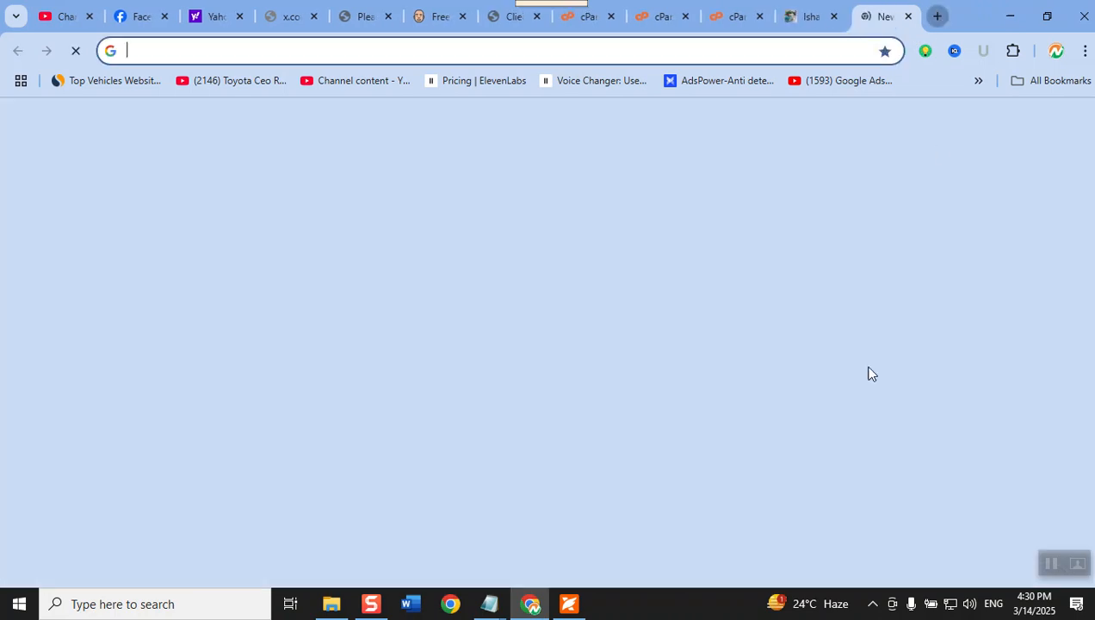
type("google s")
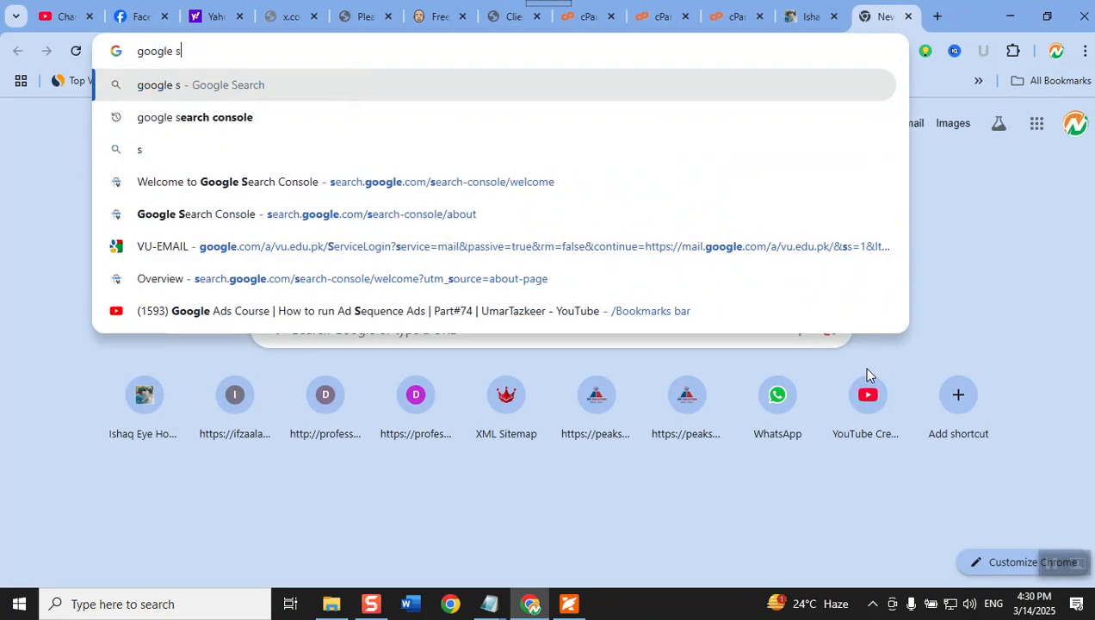
type("earch con")
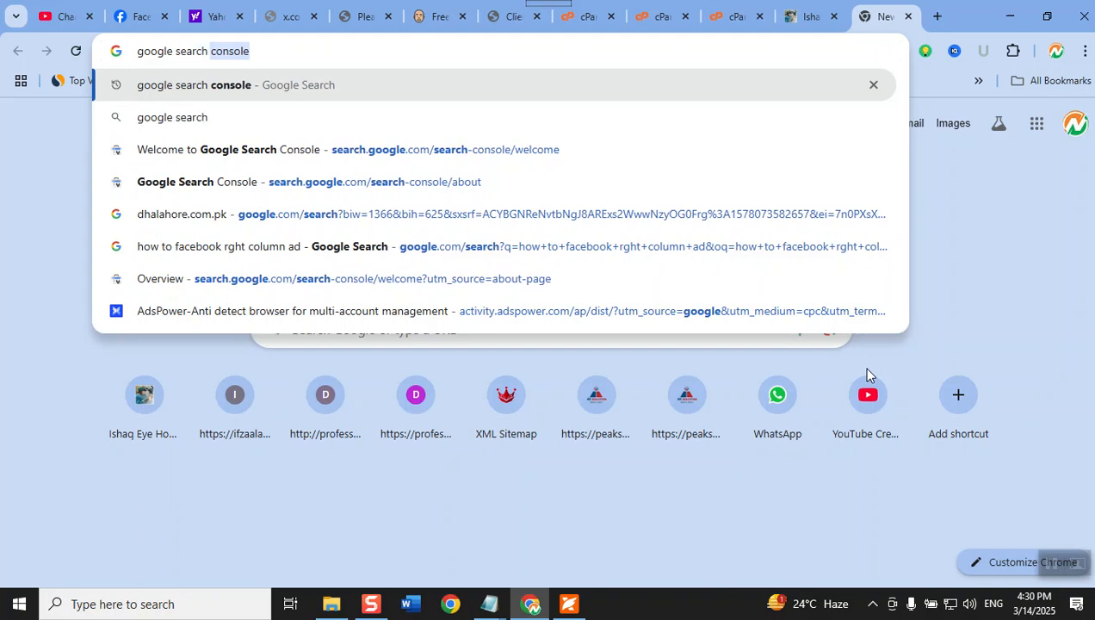
type("sole")
key("Return")
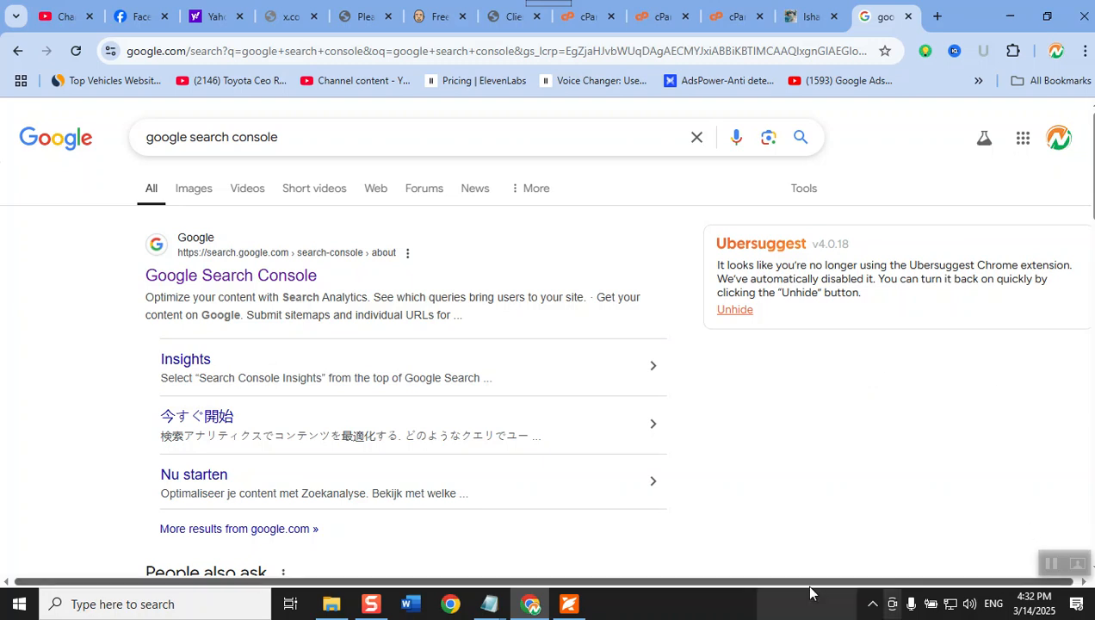
left_click(243, 274)
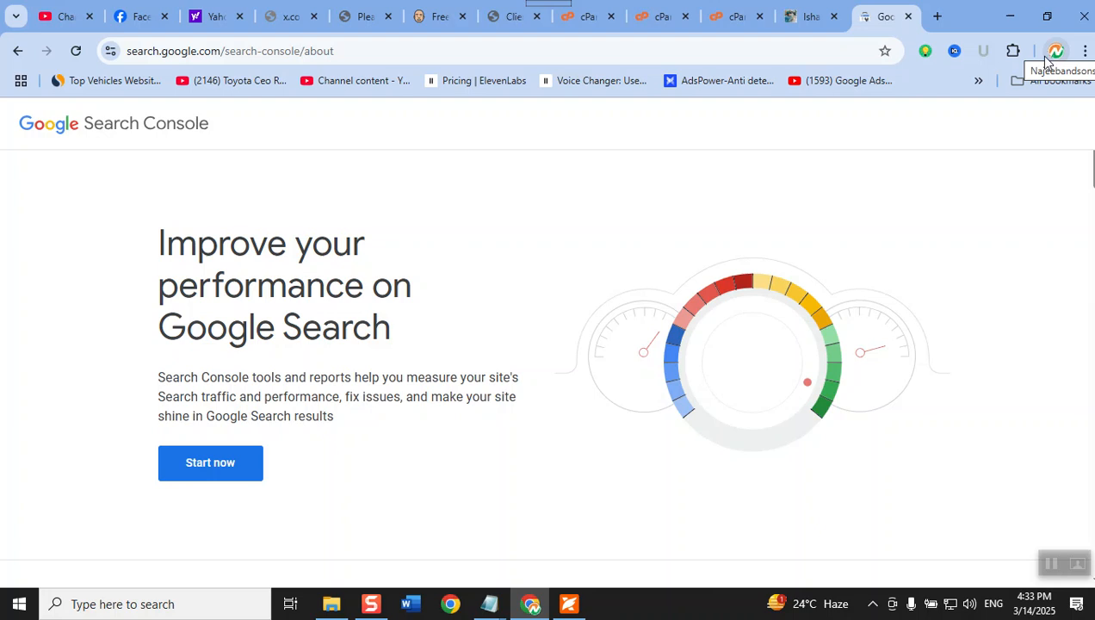
left_click(197, 470)
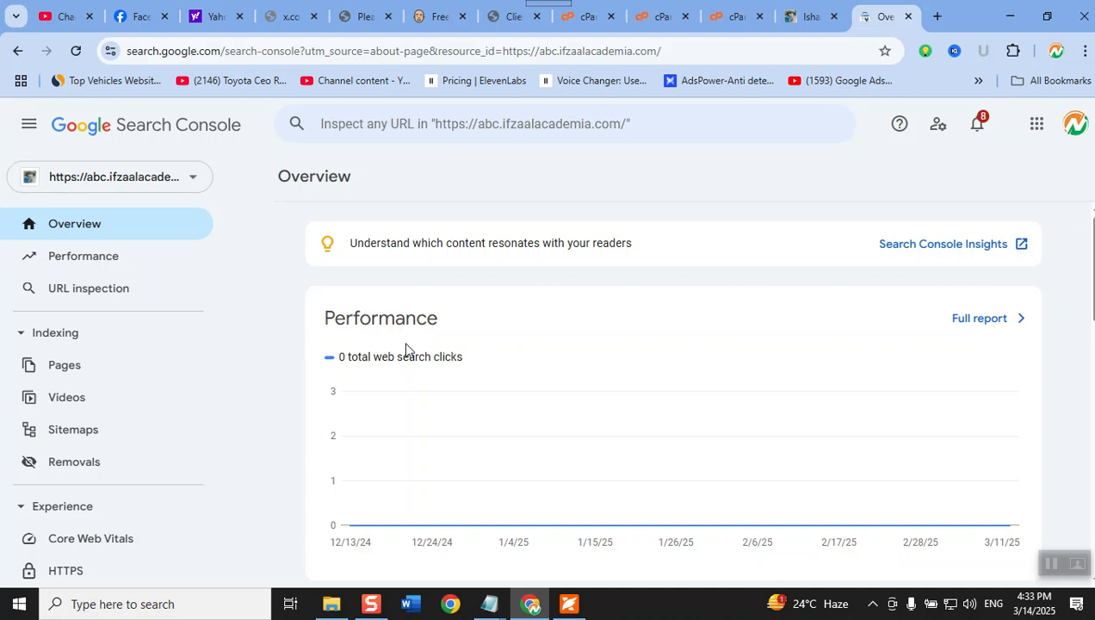
scroll(657, 369, "down", 15)
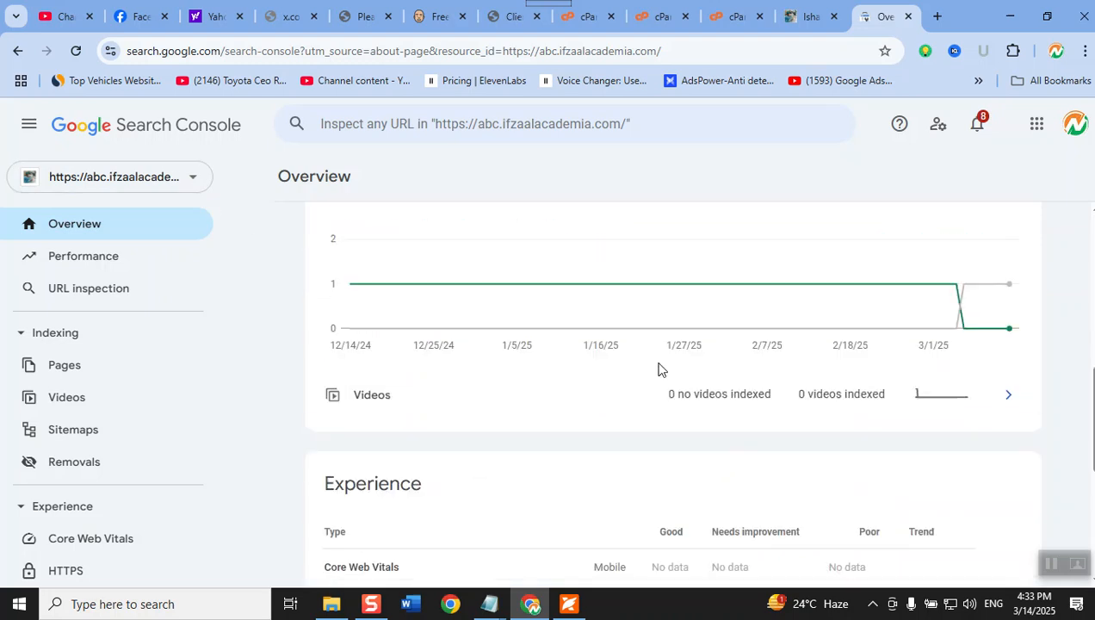
scroll(205, 429, "down", 3)
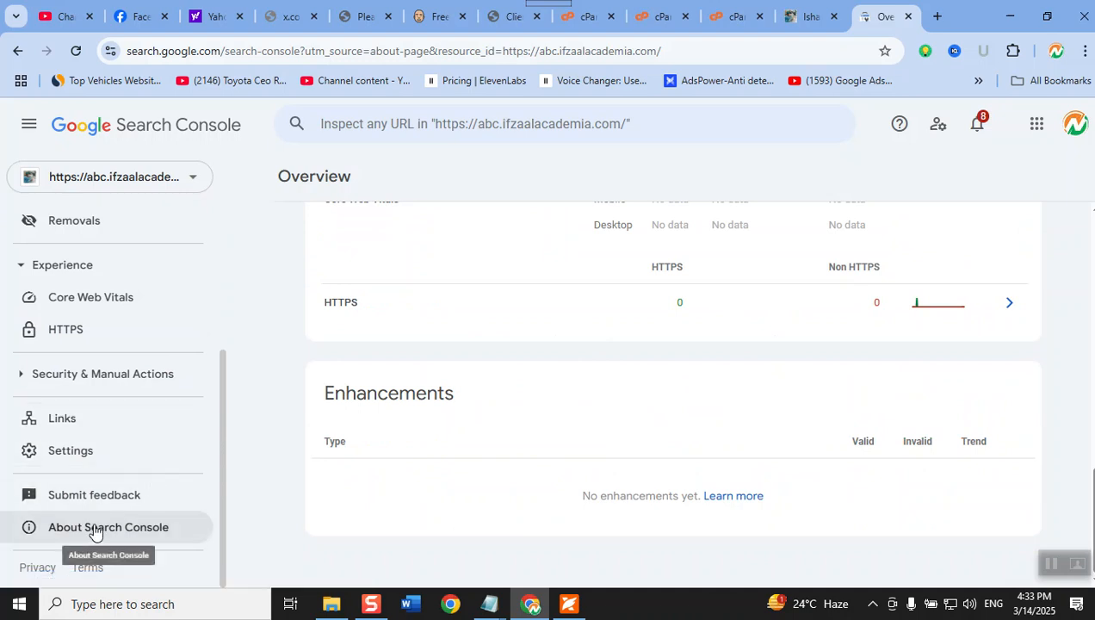
left_click(92, 452)
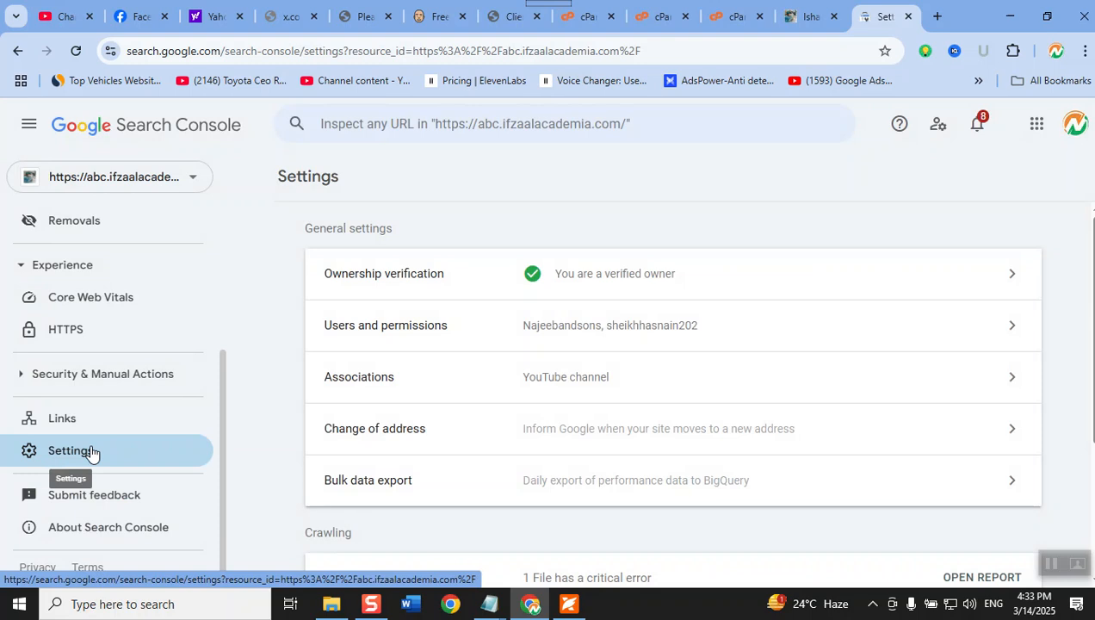
scroll(770, 477, "down", 3)
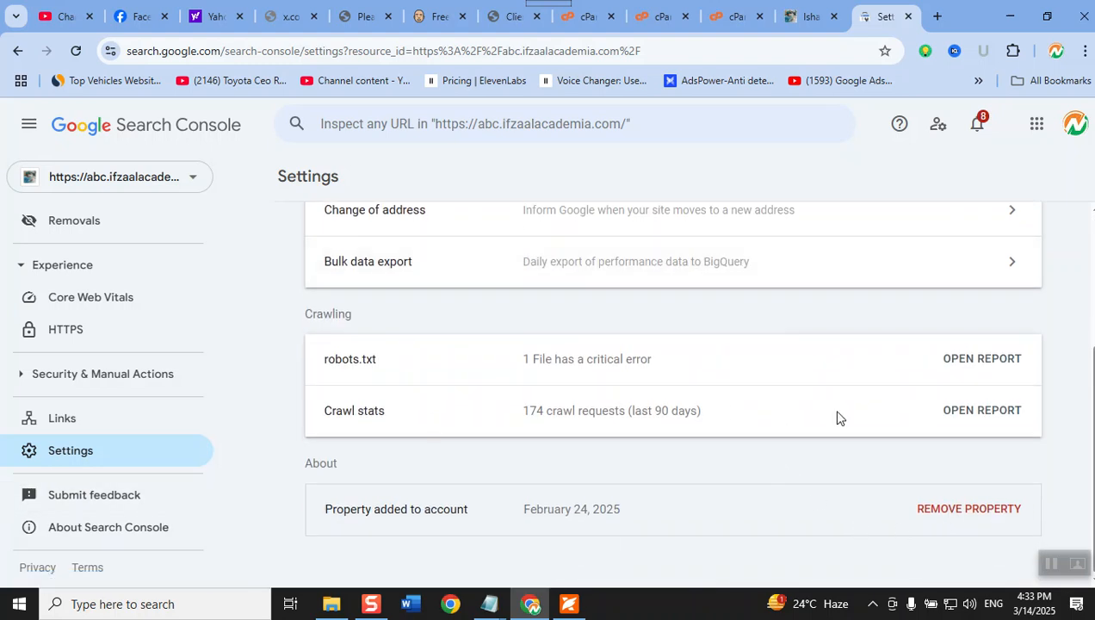
left_click(952, 509)
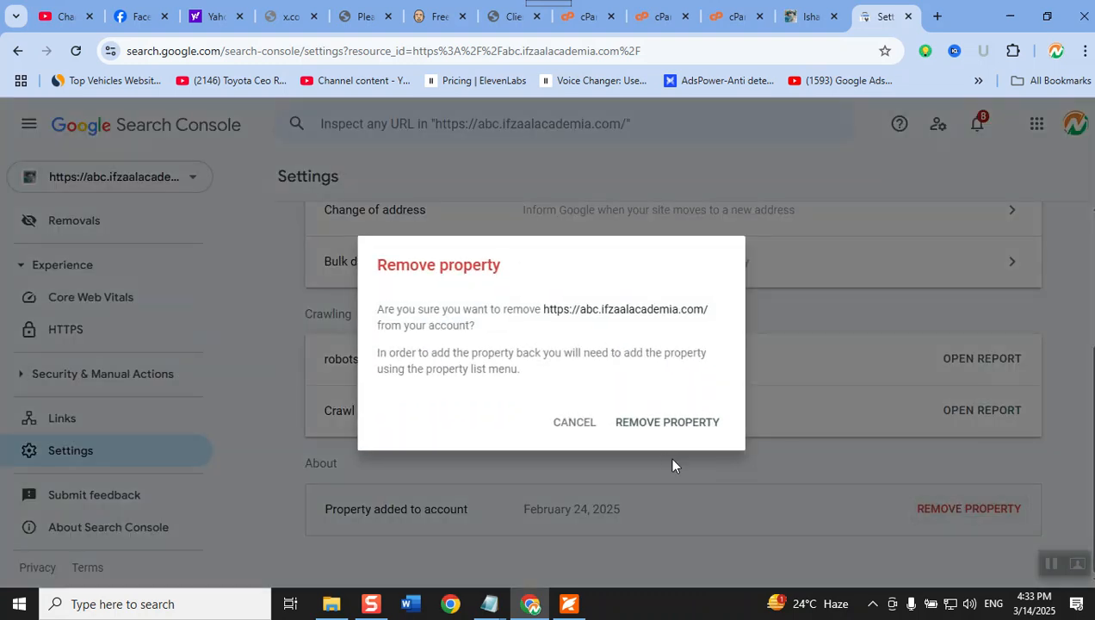
left_click(676, 422)
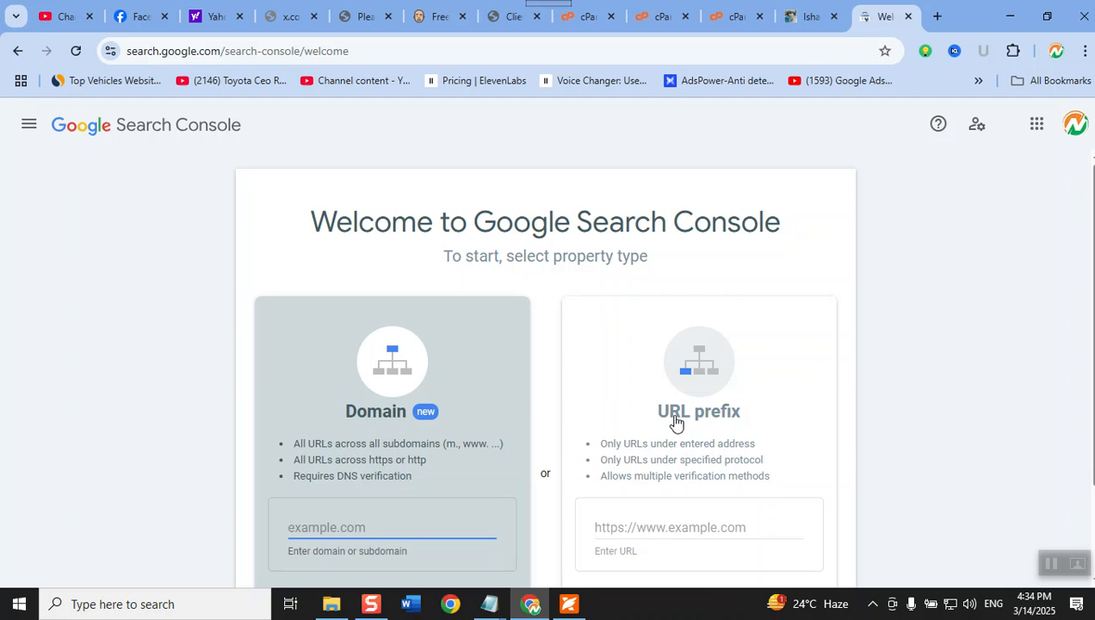
scroll(740, 456, "down", 1)
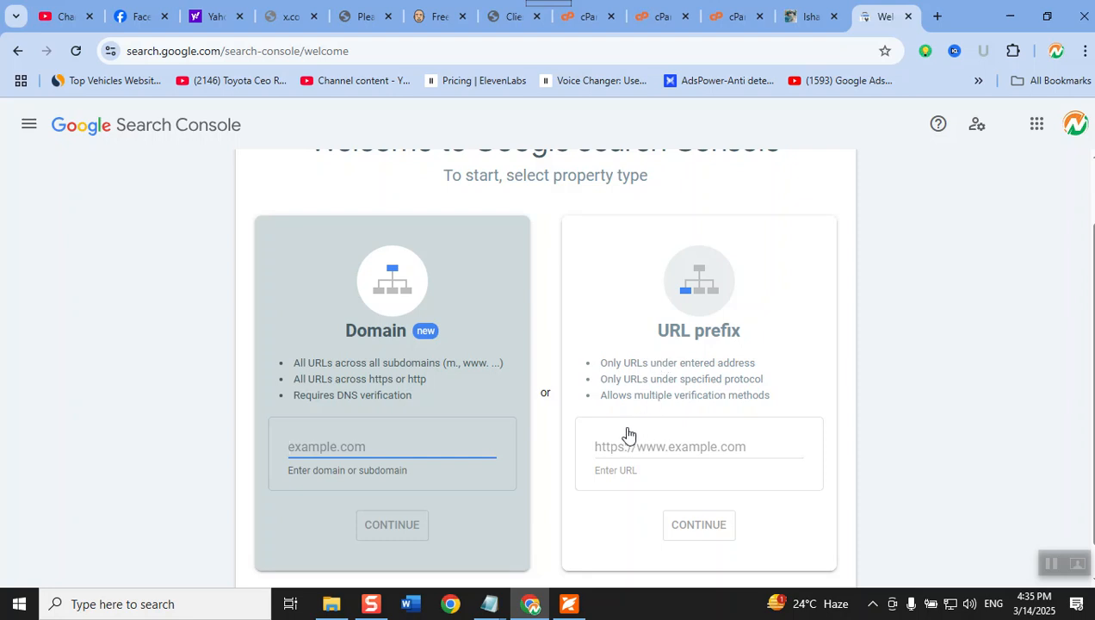
left_click(810, 12)
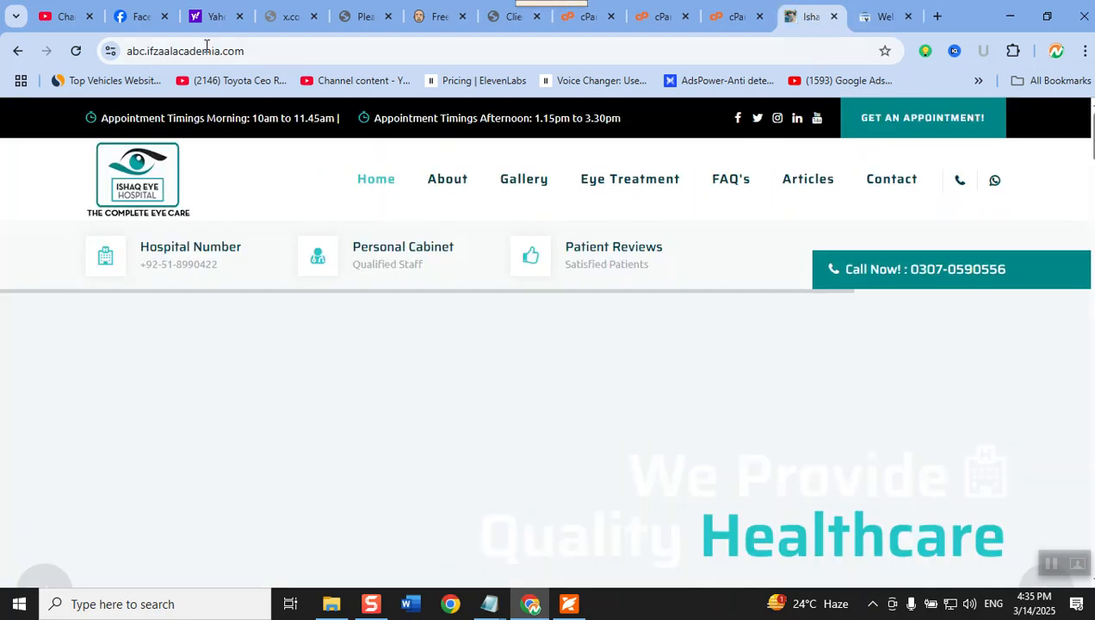
left_click(197, 54)
key("ctrl+c")
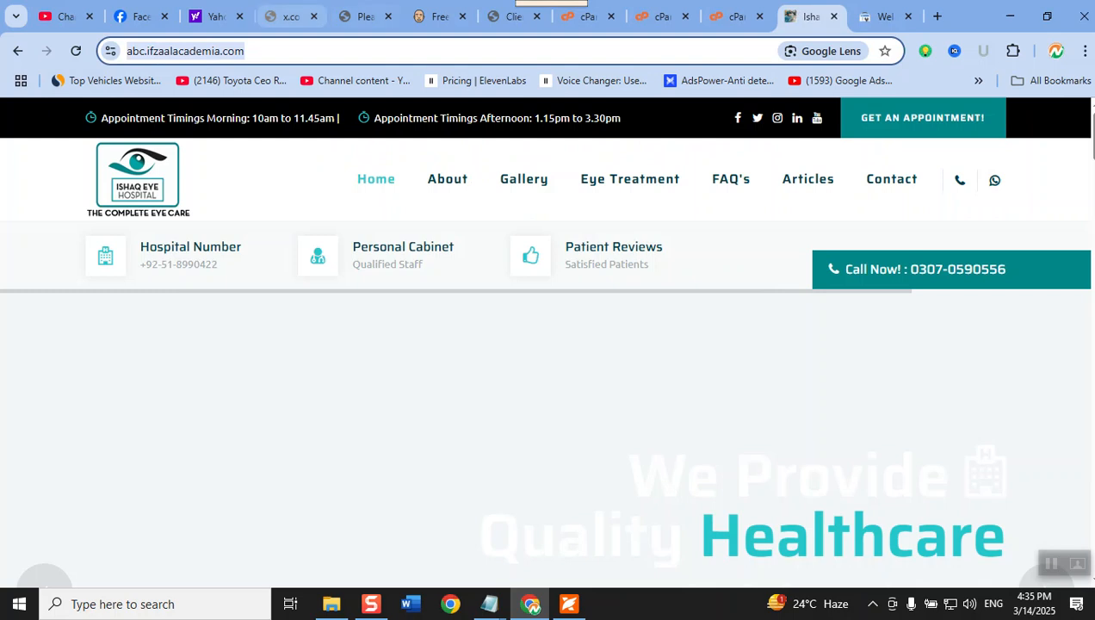
left_click(891, 17)
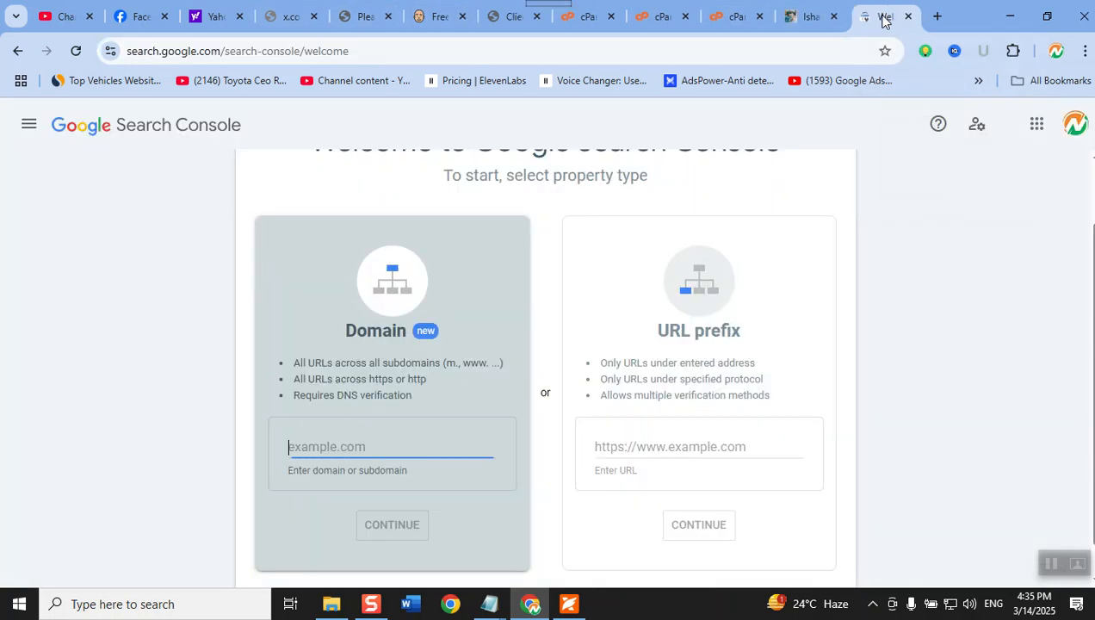
left_click(631, 474)
left_click(635, 443)
key("ctrl+v")
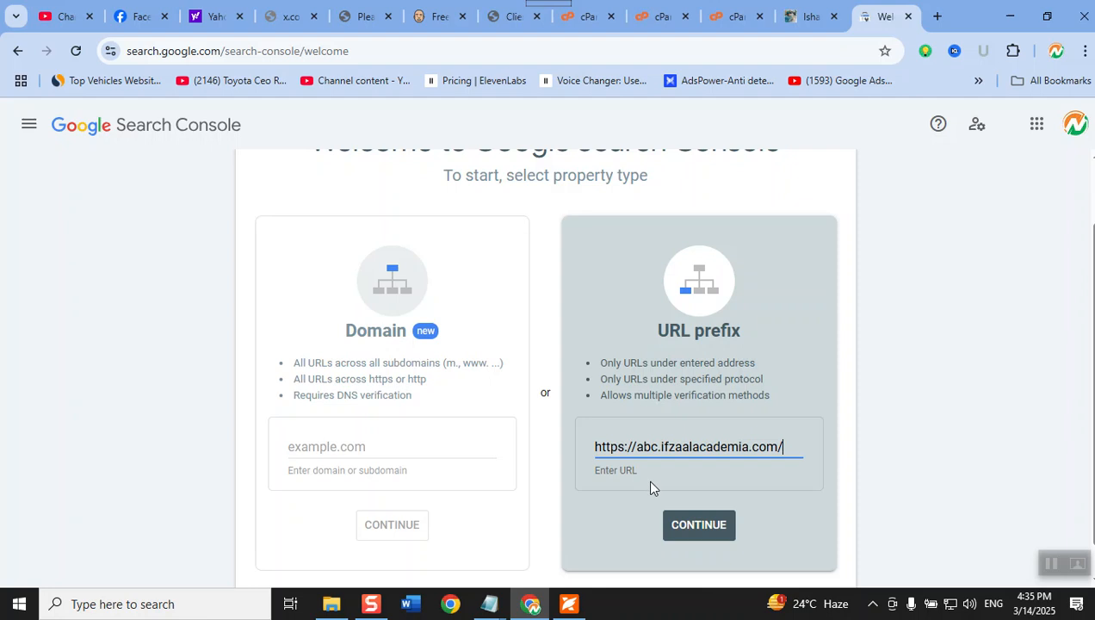
left_click(686, 525)
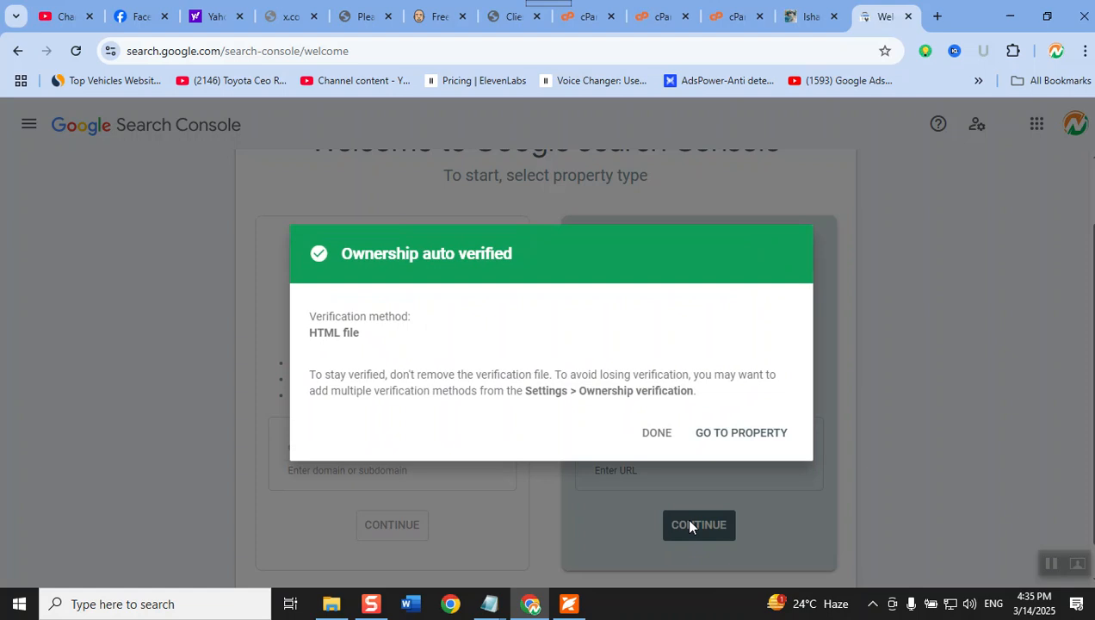
left_click(655, 441)
- Open a browser window with the other Chrome profile listed directly below the Marketing profile
left_click(1085, 51)
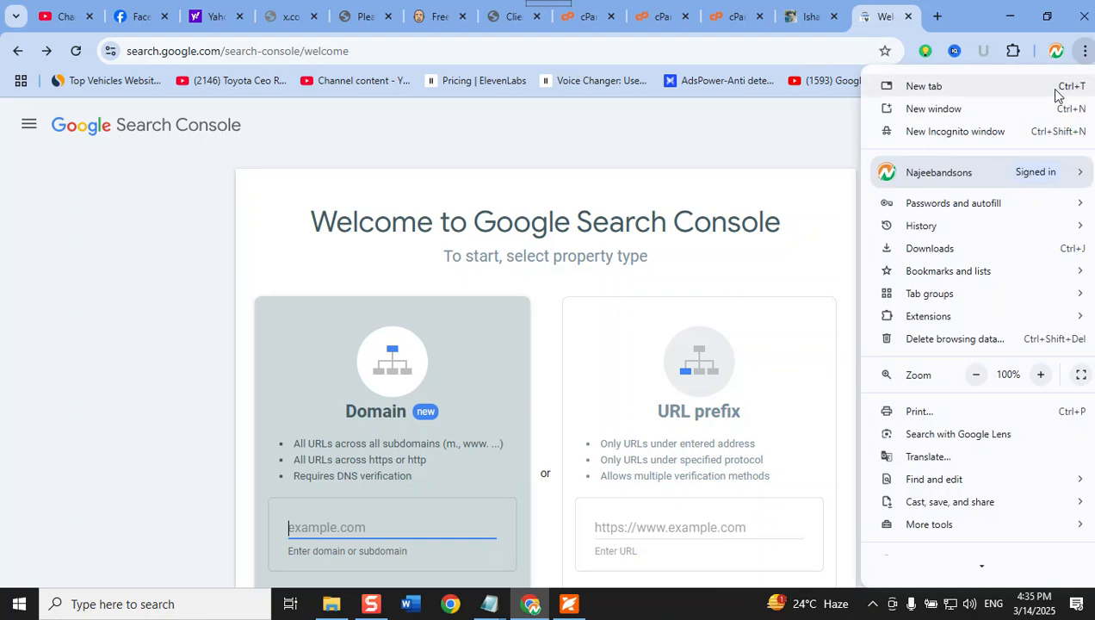
mouse_move(988, 184)
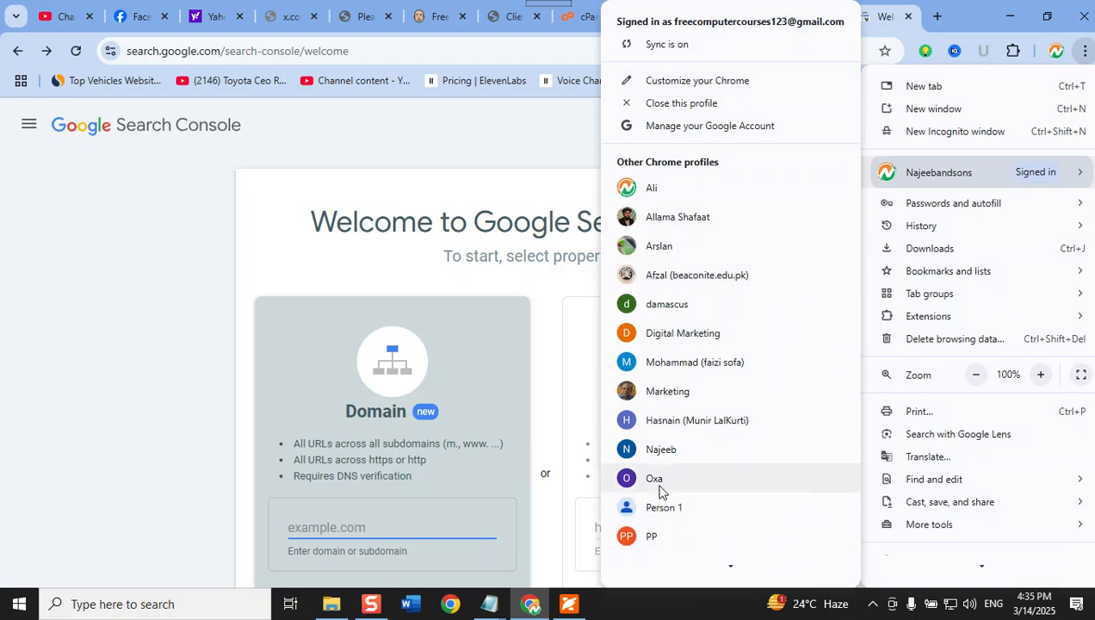
left_click(698, 420)
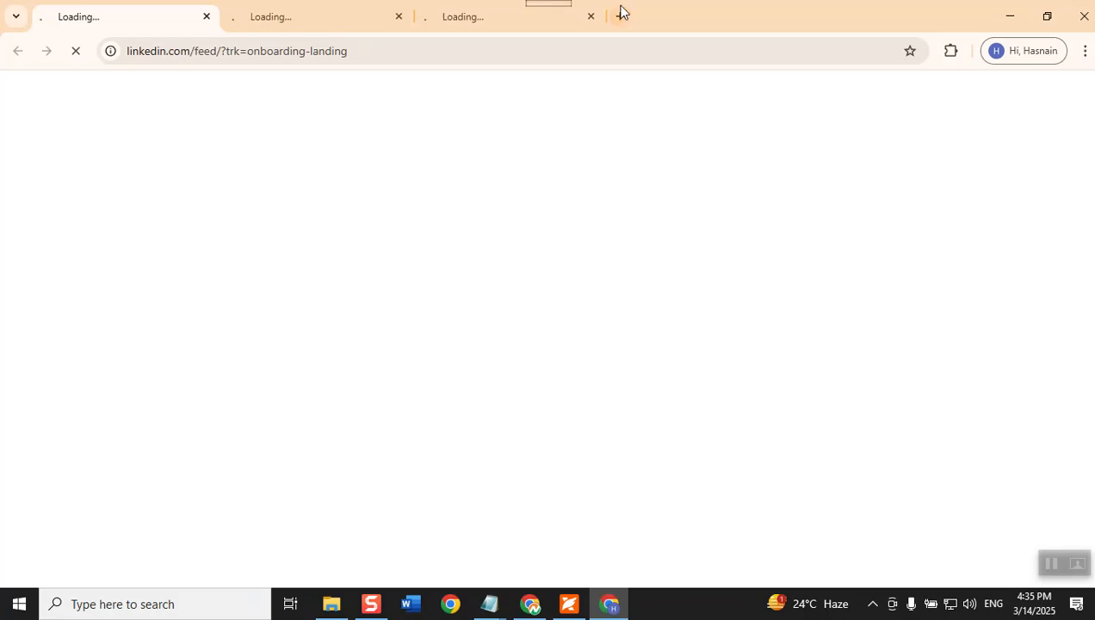
- Search Google for "google search console" in a new tab of this profile and start Search Console
left_click(621, 15)
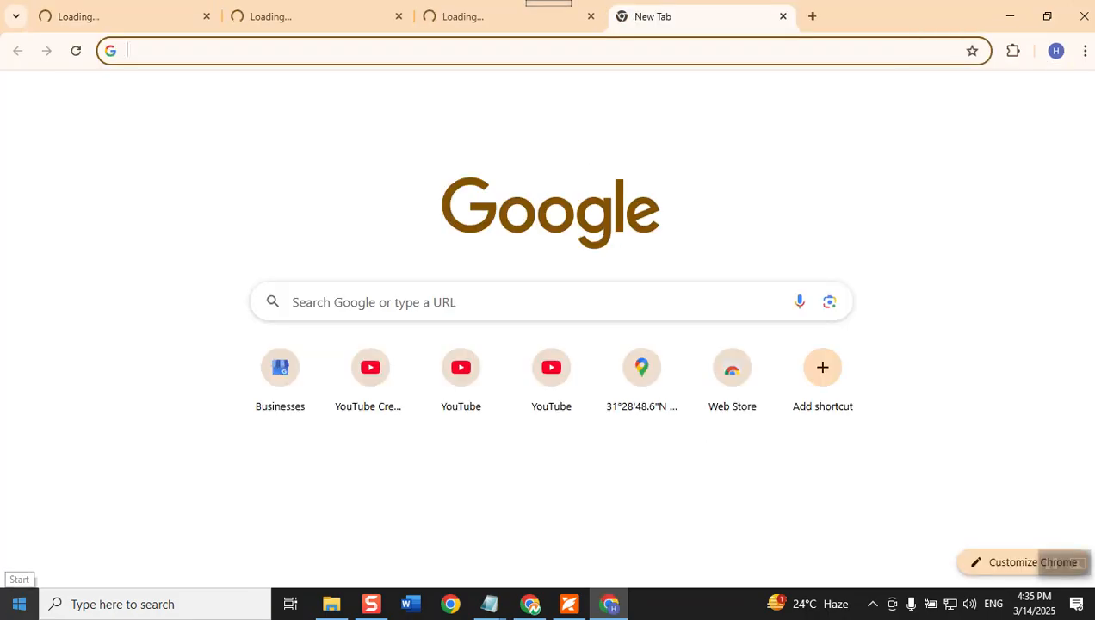
type("google")
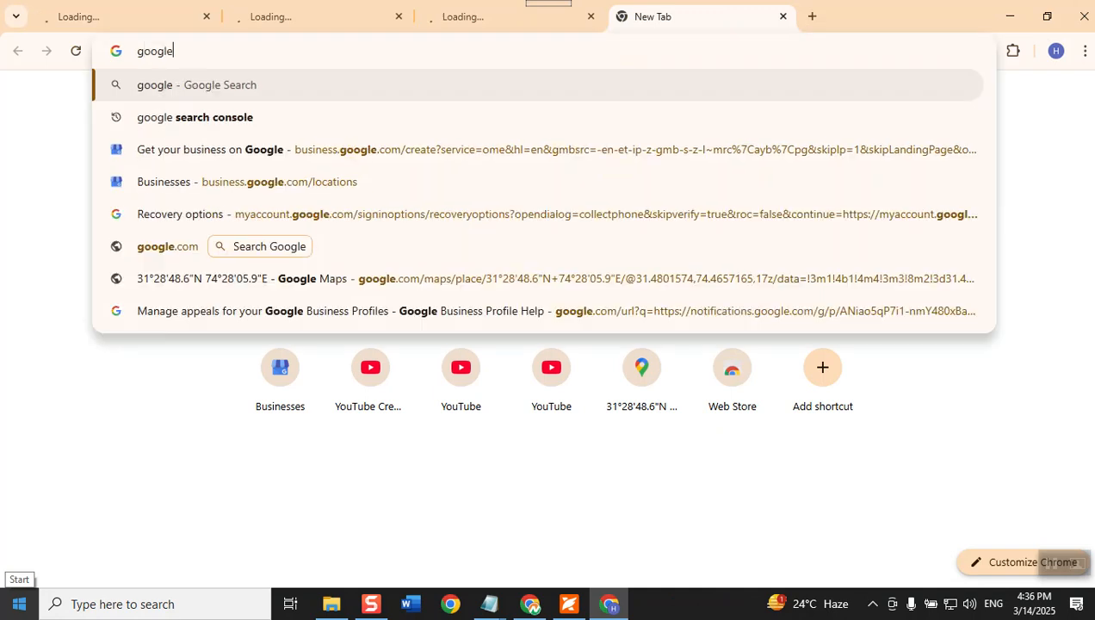
type(" search cons")
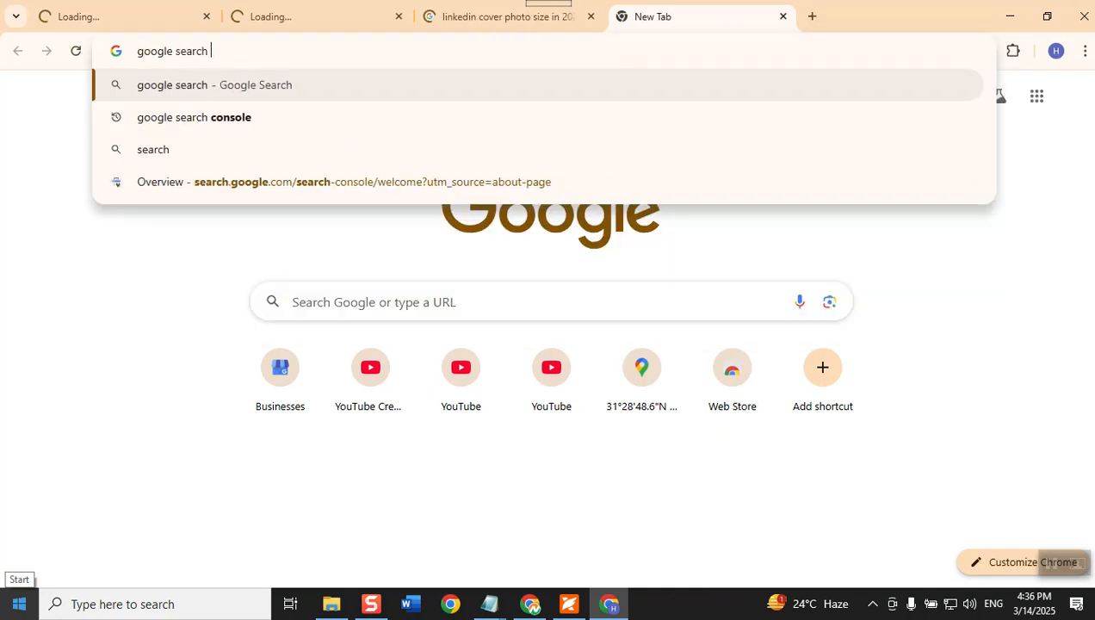
key("Return")
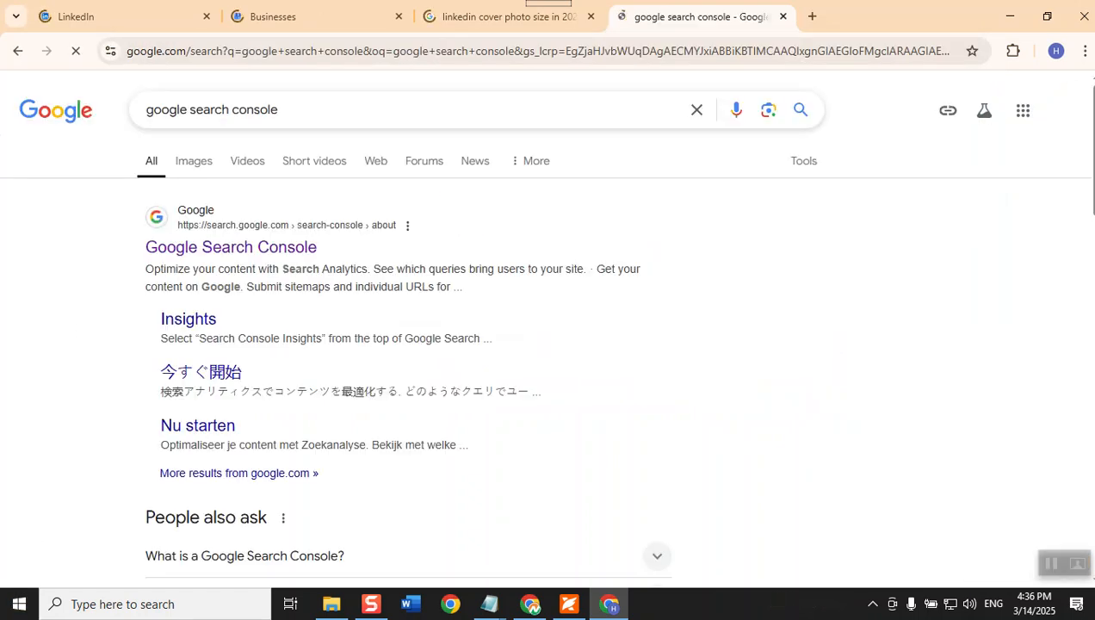
left_click(232, 257)
left_click(208, 439)
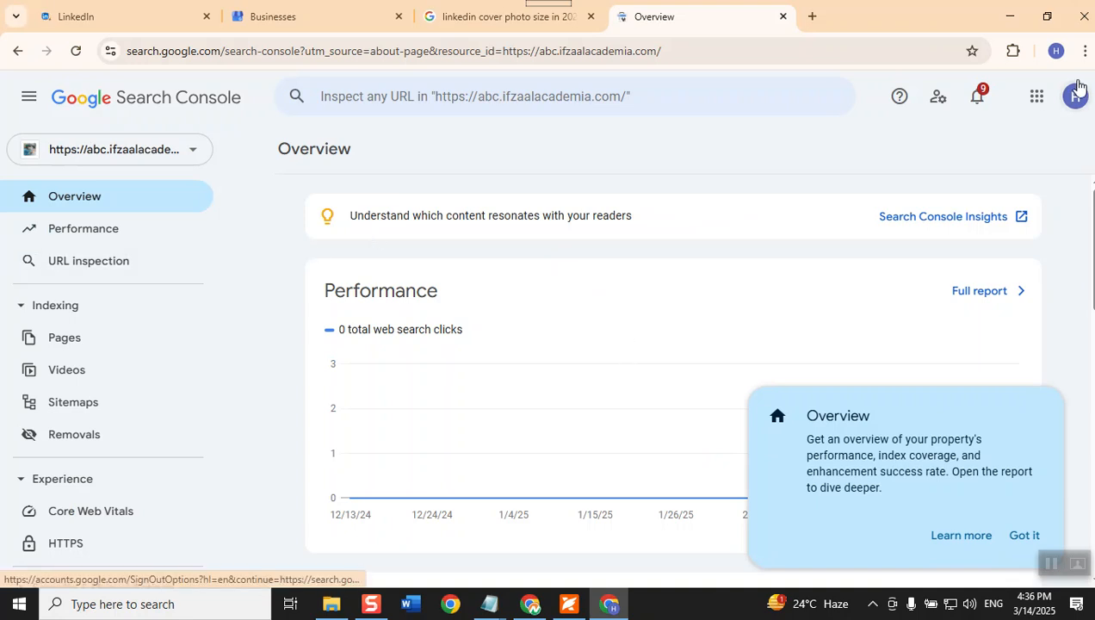
- Open a browser window with the Stars Academy Lahore Chrome profile
left_click(1084, 53)
mouse_move(1027, 173)
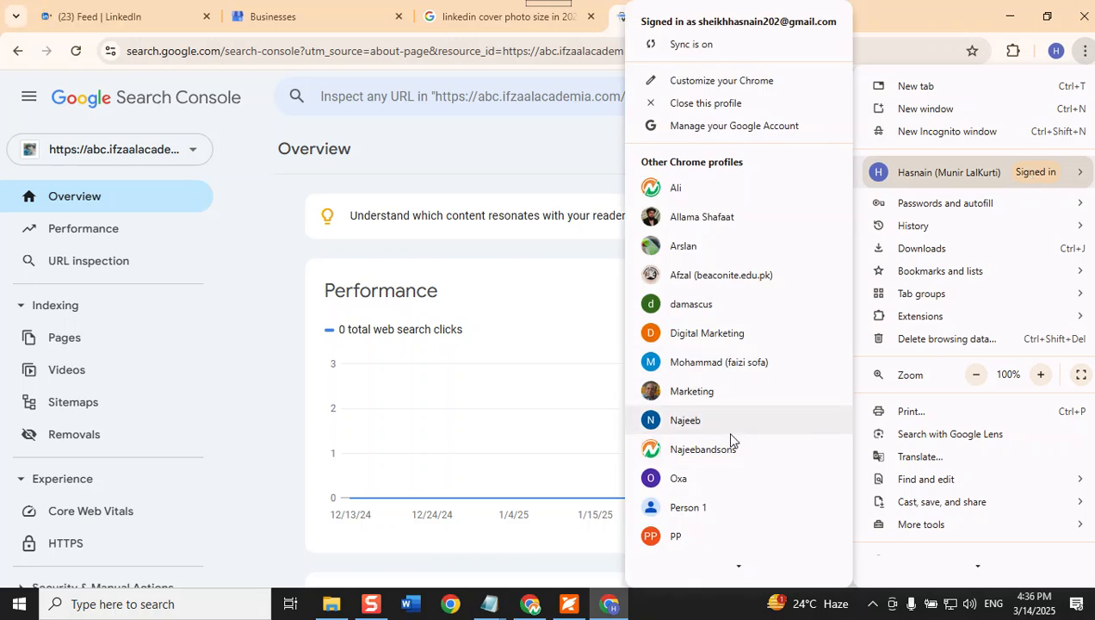
scroll(730, 442, "down", 3)
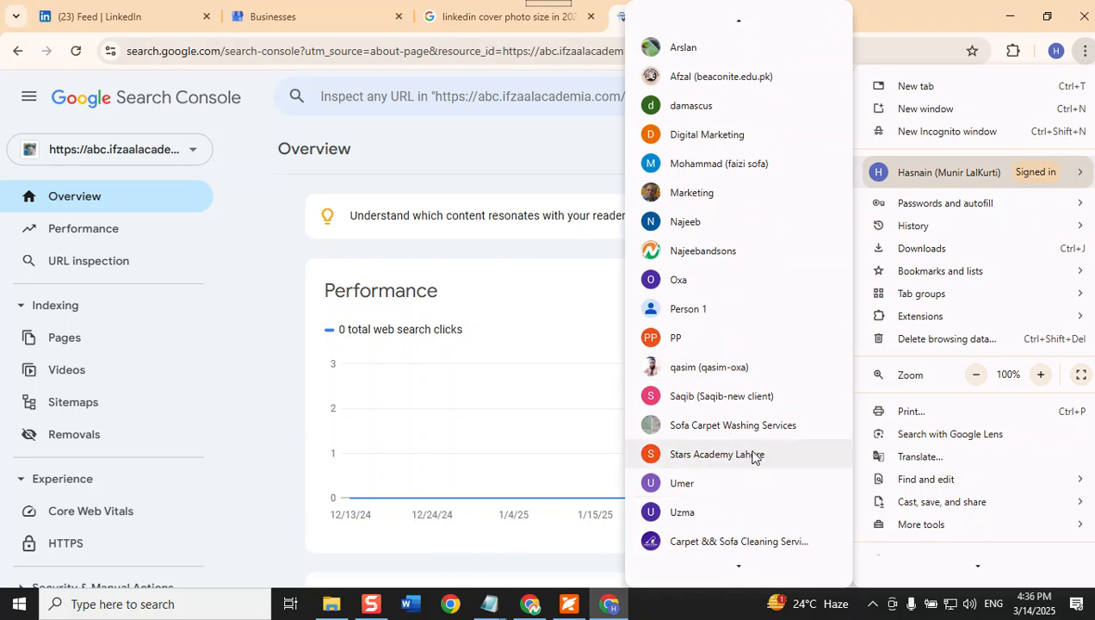
left_click(752, 455)
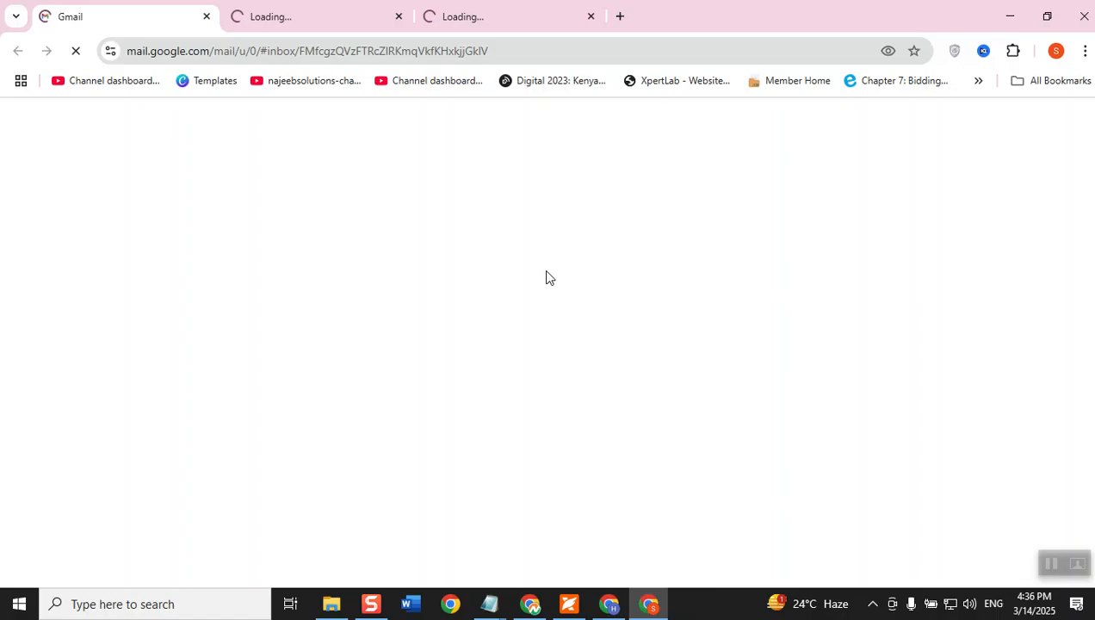
- Search Google for "google search console" in a new tab and close the previously used profile's browser window
left_click(619, 17)
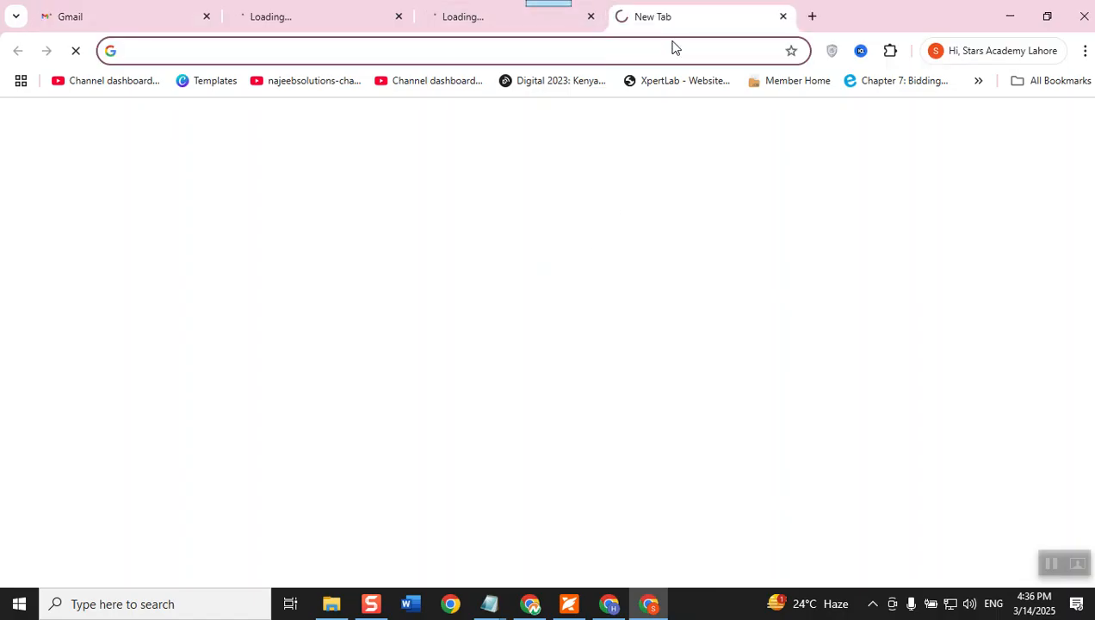
type("google s")
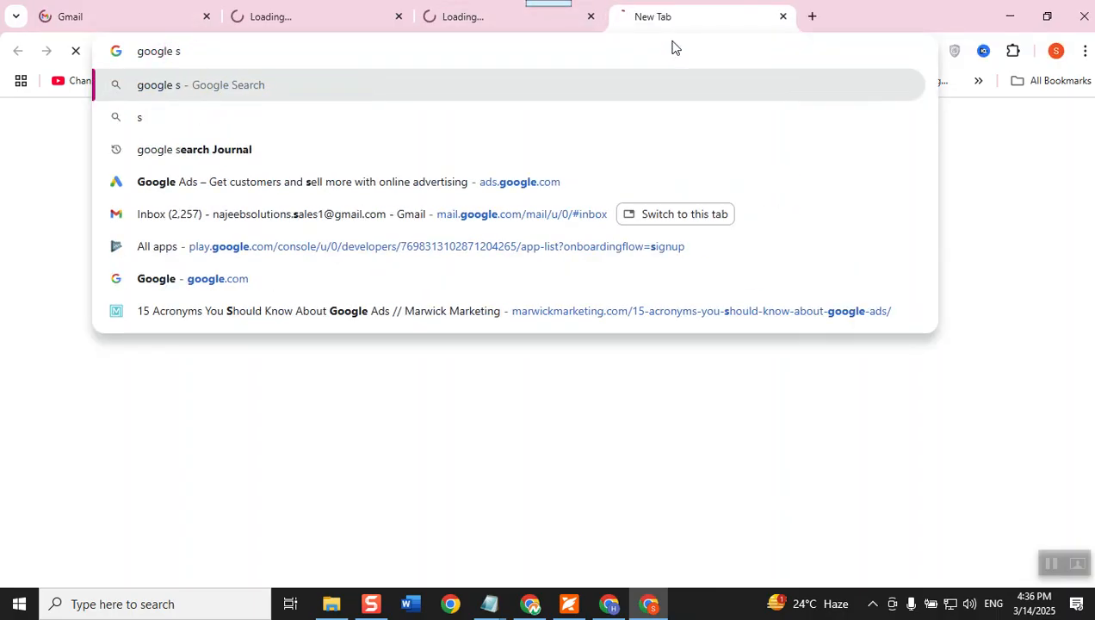
type("earc")
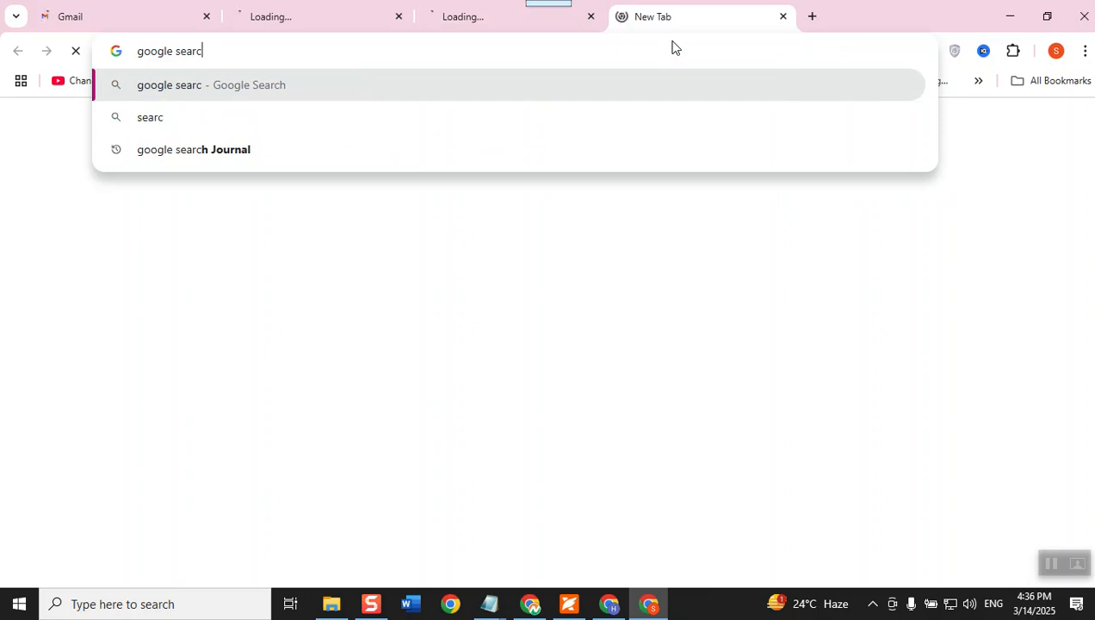
type("h console")
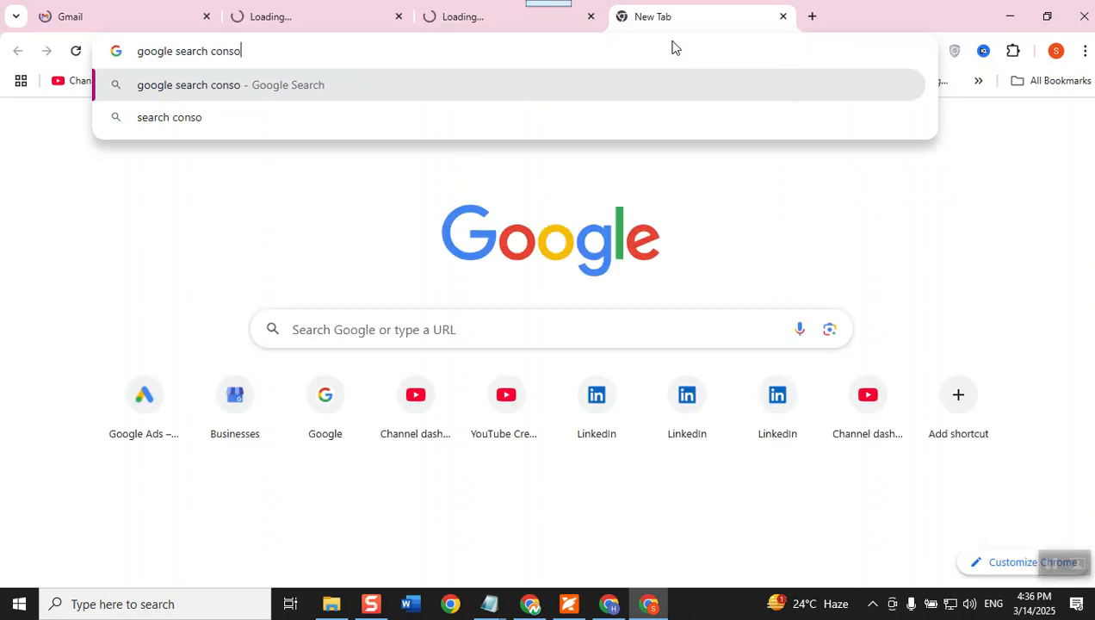
key("Return")
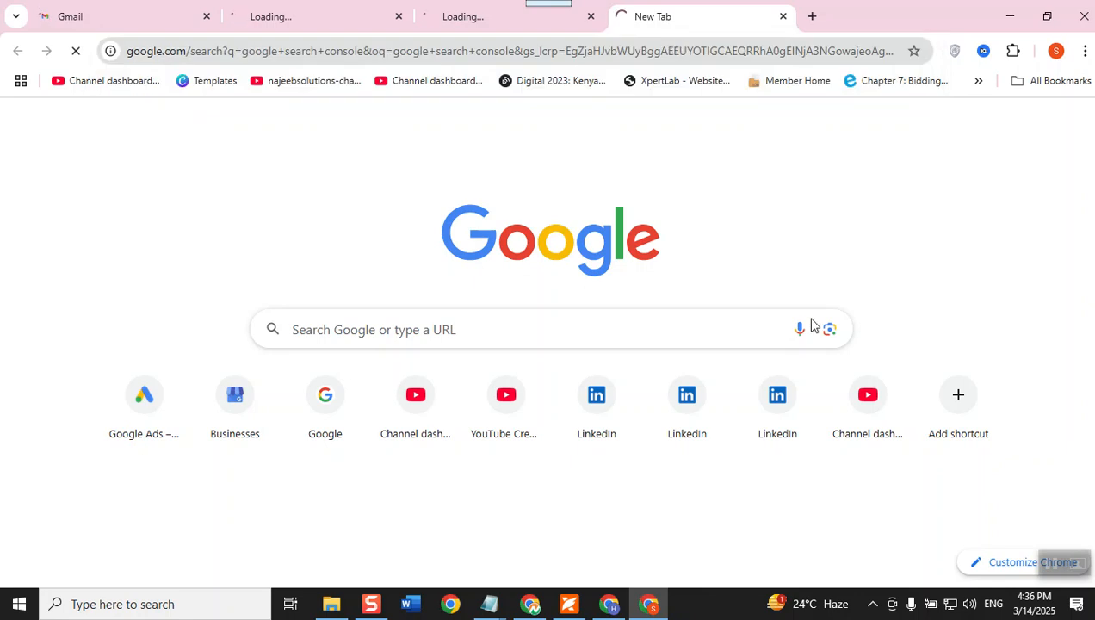
left_click(614, 606)
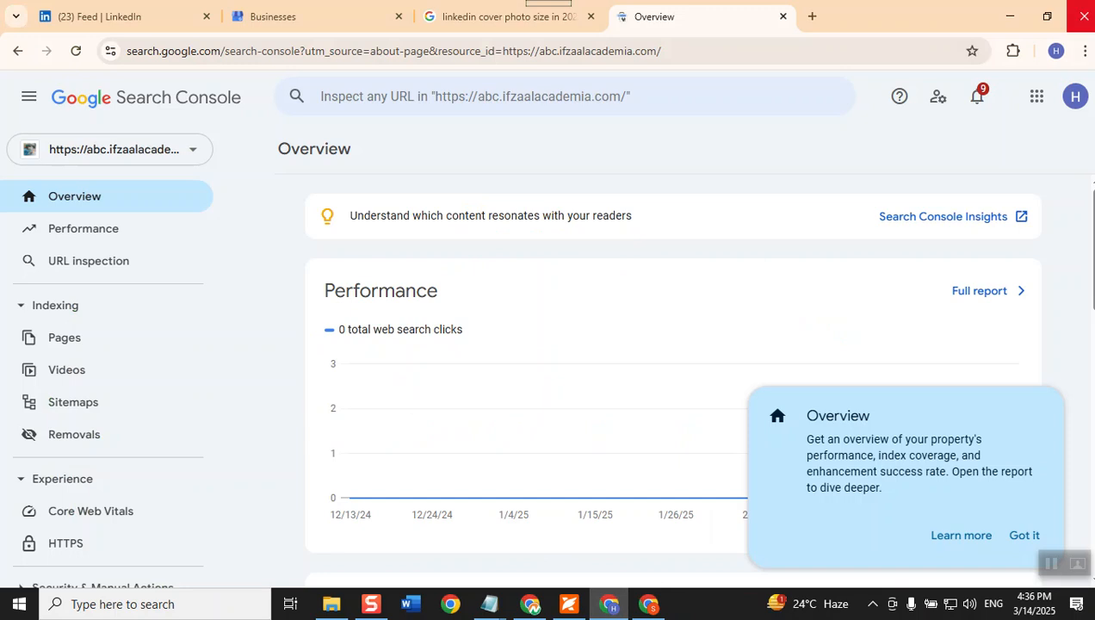
left_click(1084, 16)
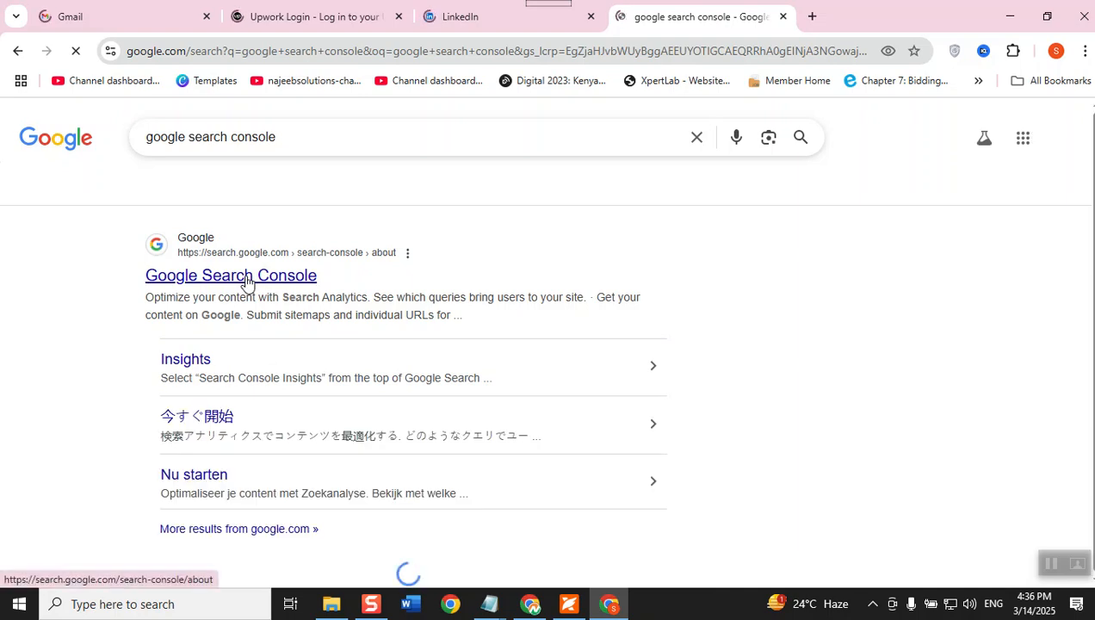
- Start Search Console from the Google Search Console result and bring up the property type selection for a new property
left_click(246, 276)
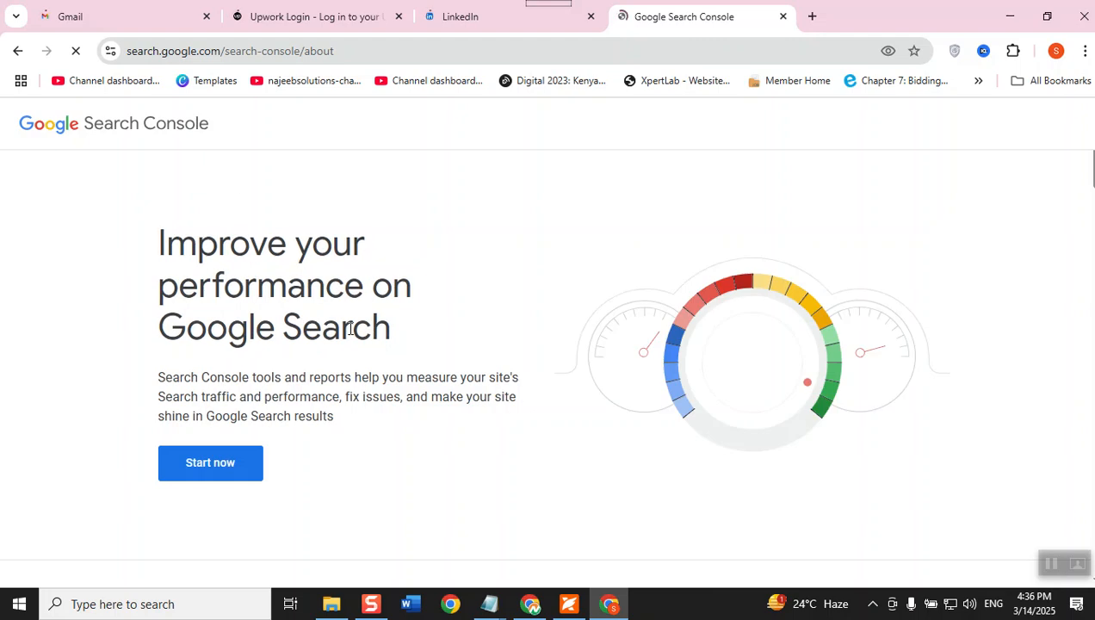
left_click(209, 463)
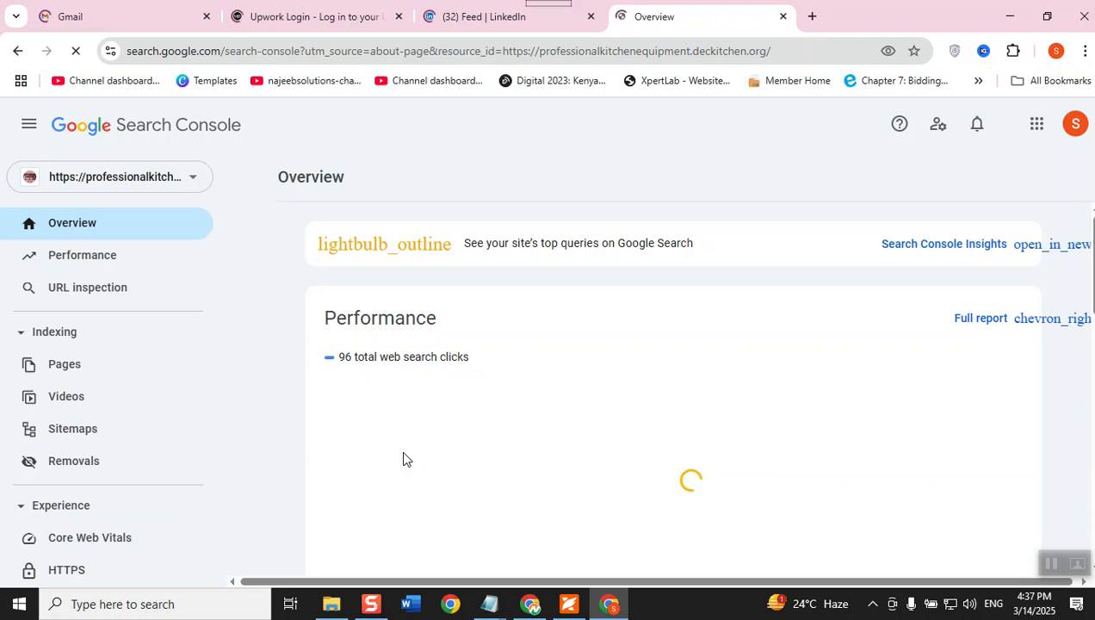
left_click(194, 180)
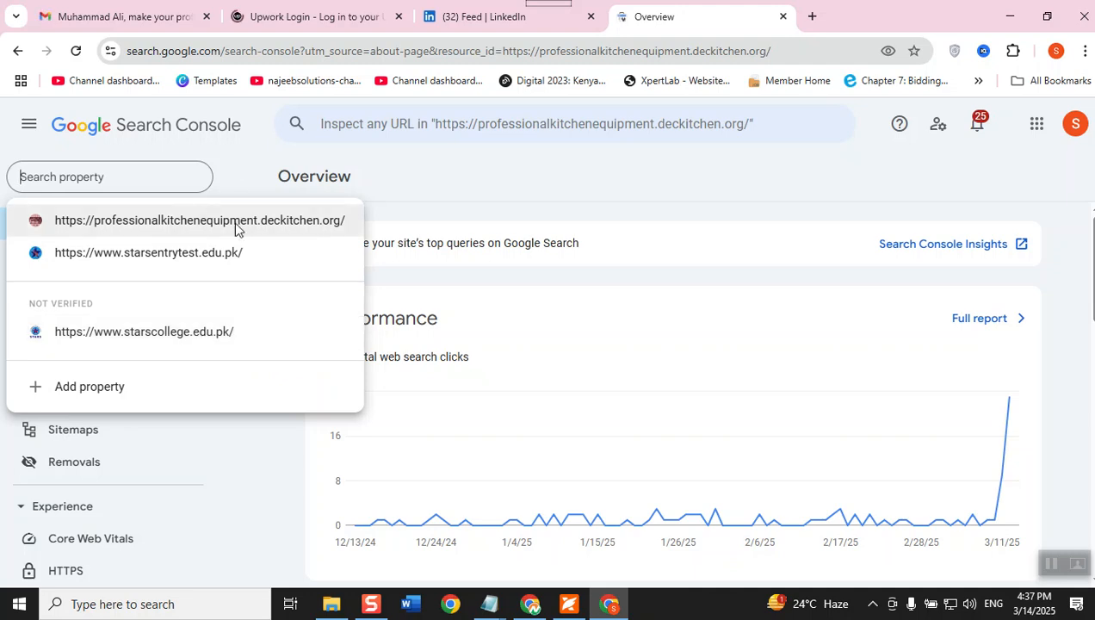
left_click(89, 389)
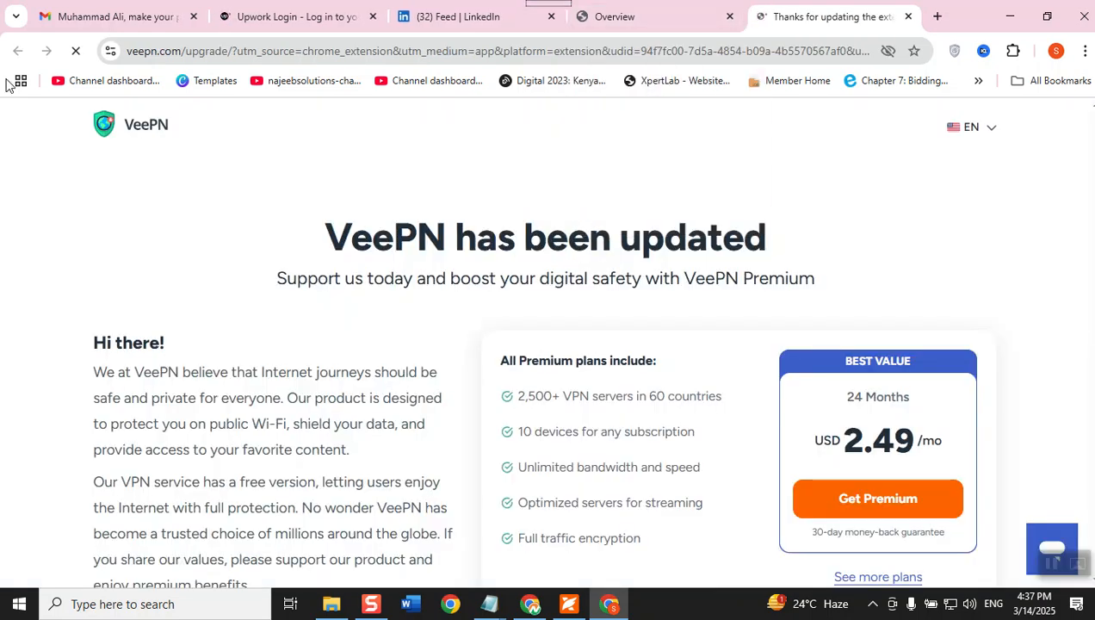
left_click(671, 11)
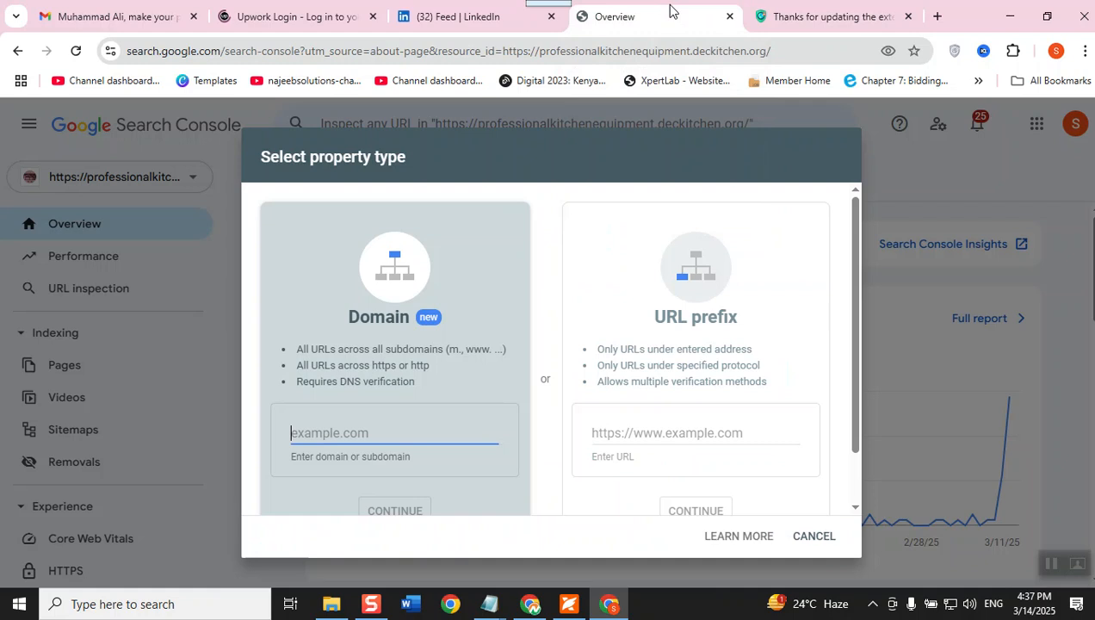
left_click(674, 433)
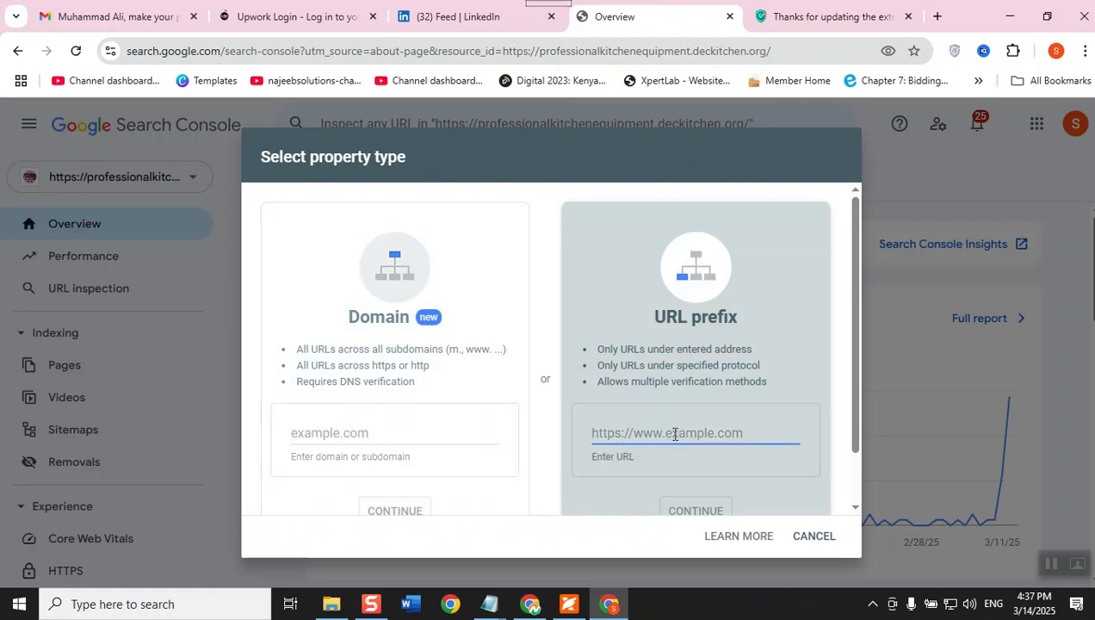
type("https://abc.ifzaalacademia.com/")
scroll(708, 470, "down", 1)
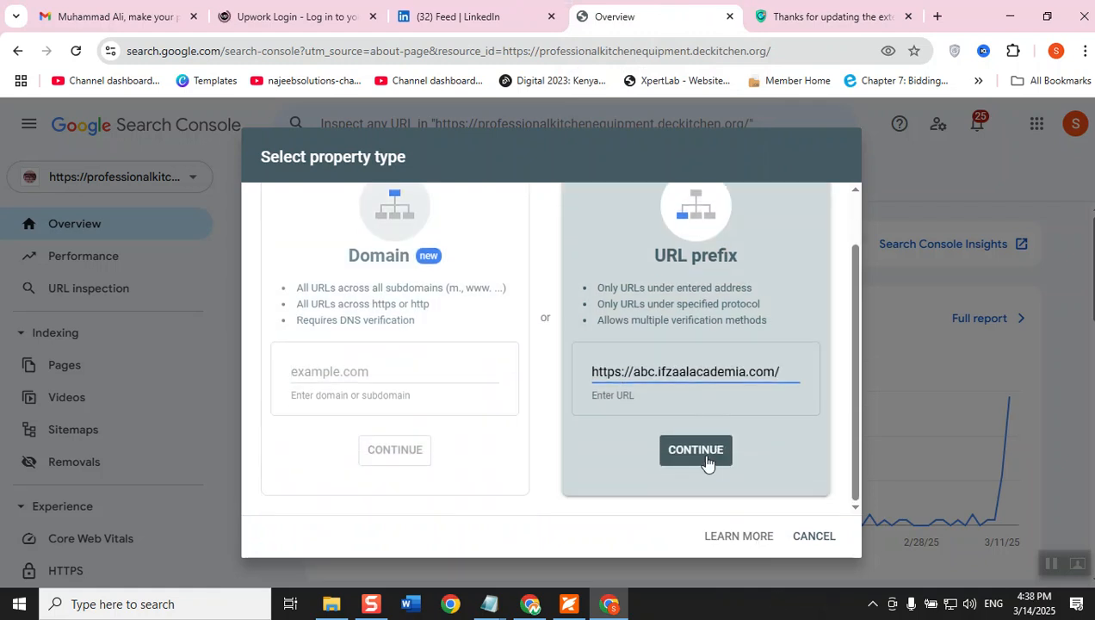
left_click(705, 460)
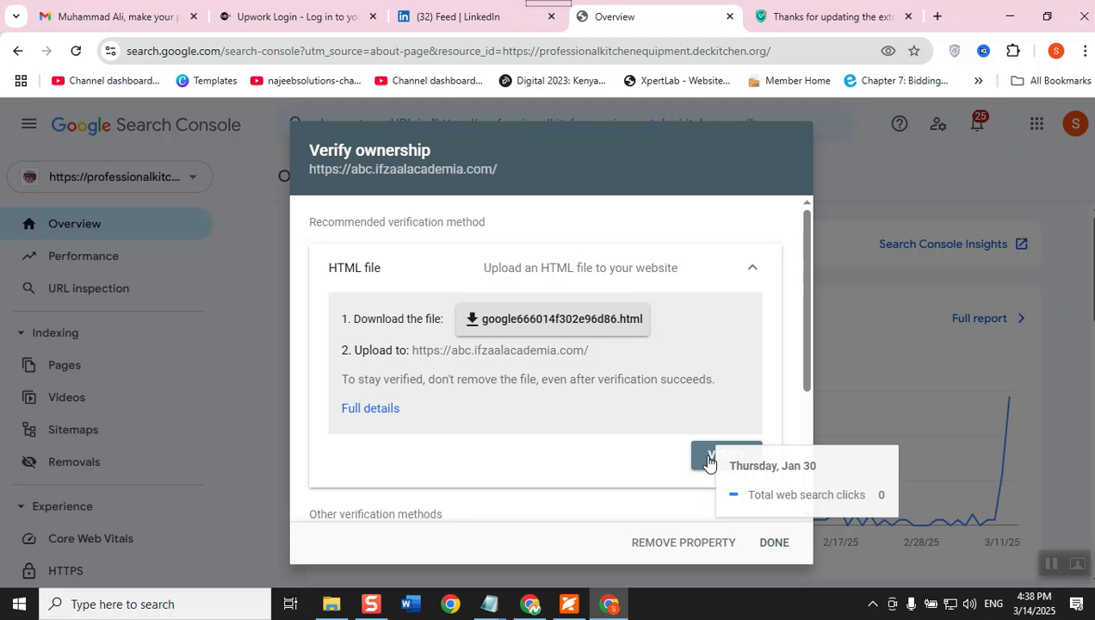
scroll(401, 312, "down", 1)
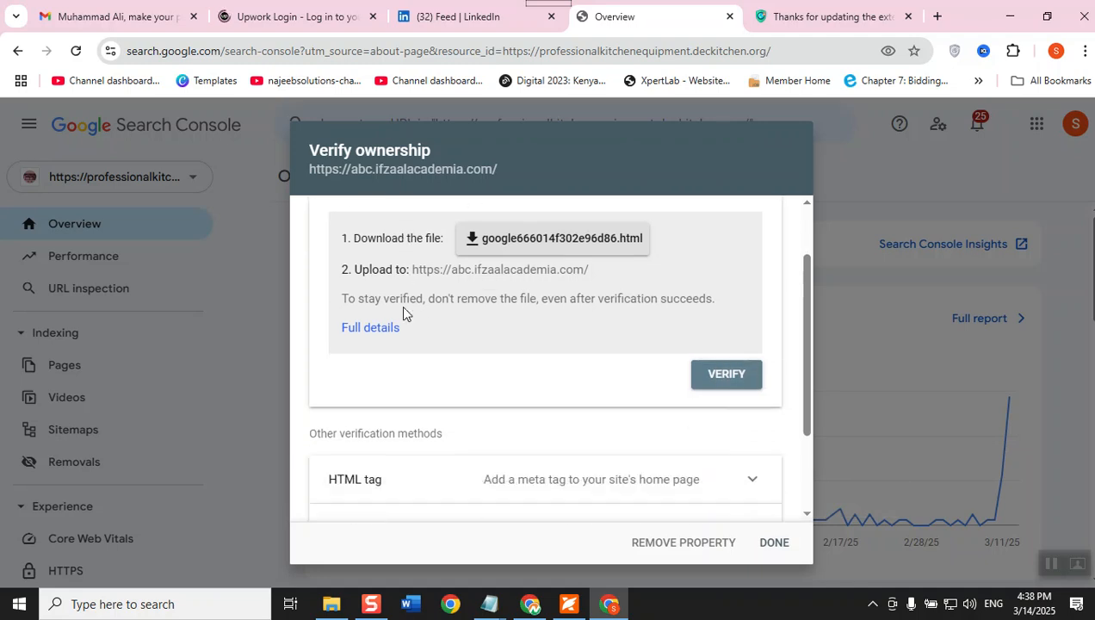
scroll(403, 308, "up", 1)
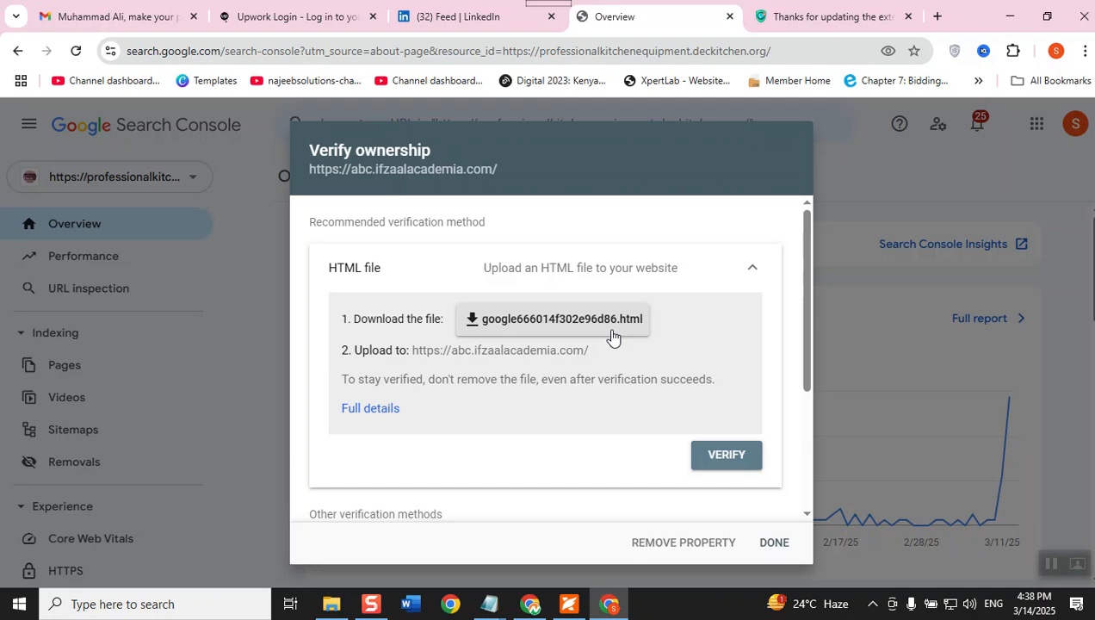
left_click(612, 332)
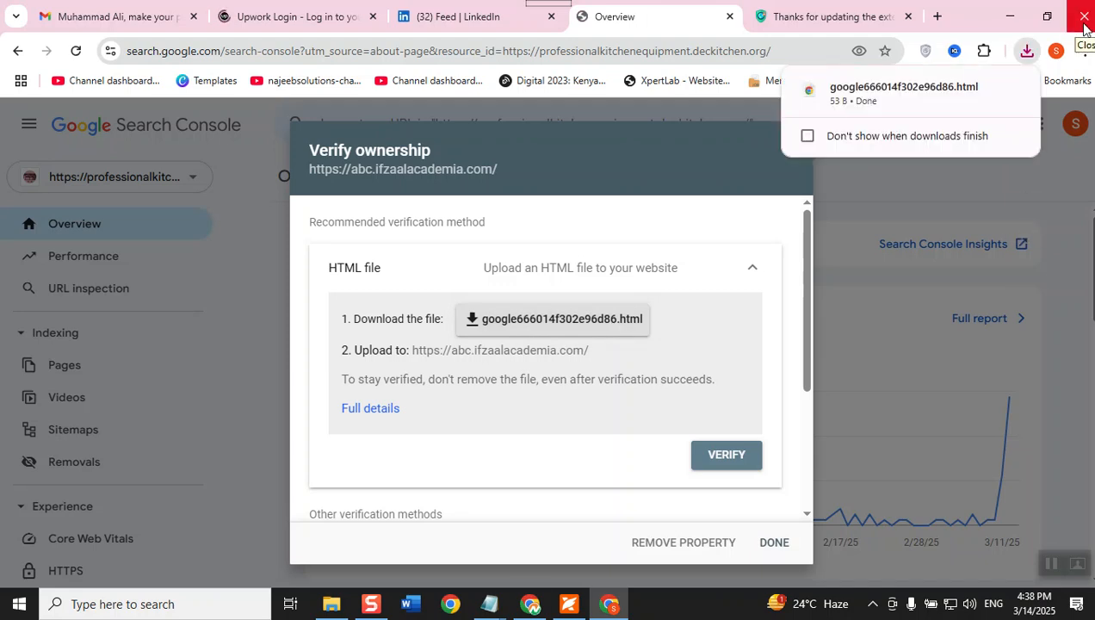
- Expand the HTML tag verification method and copy its google-site-verification meta tag
scroll(458, 431, "down", 3)
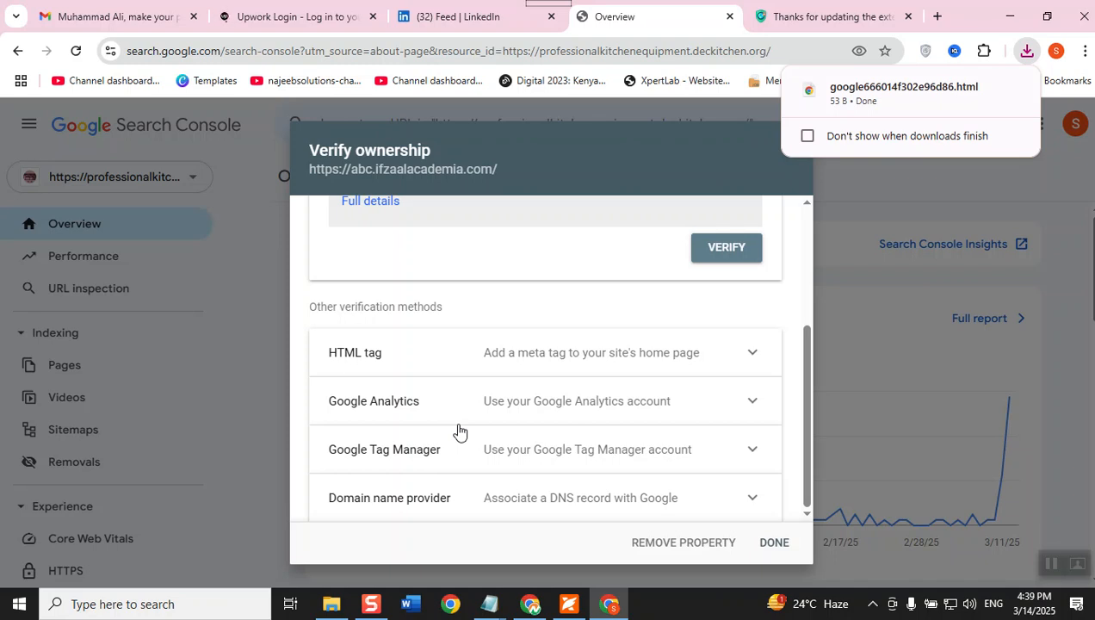
left_click(742, 364)
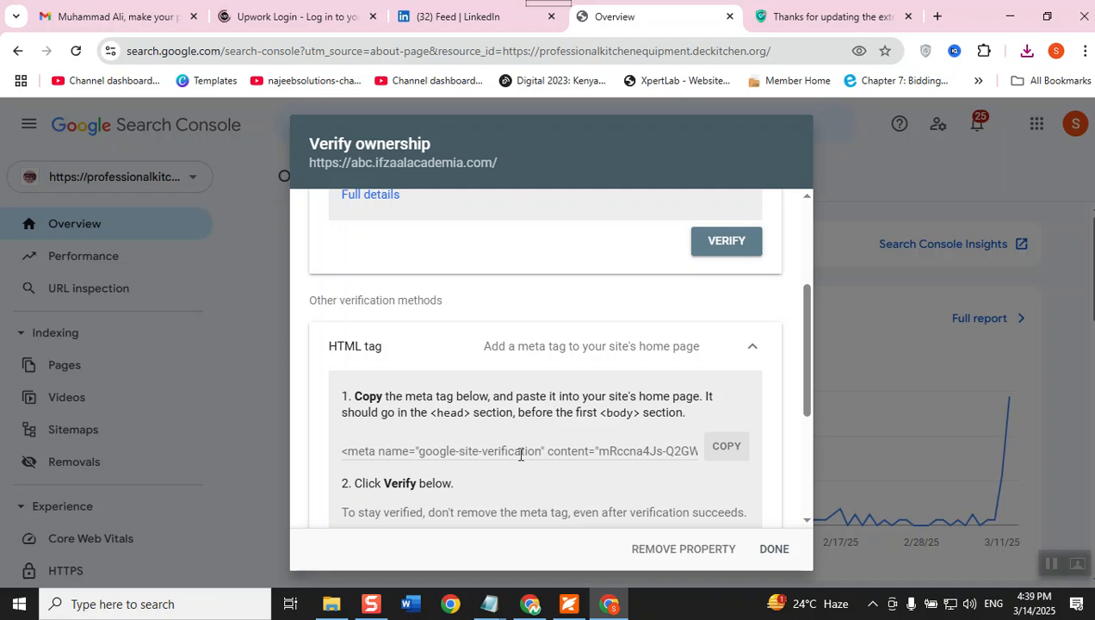
left_click(727, 447)
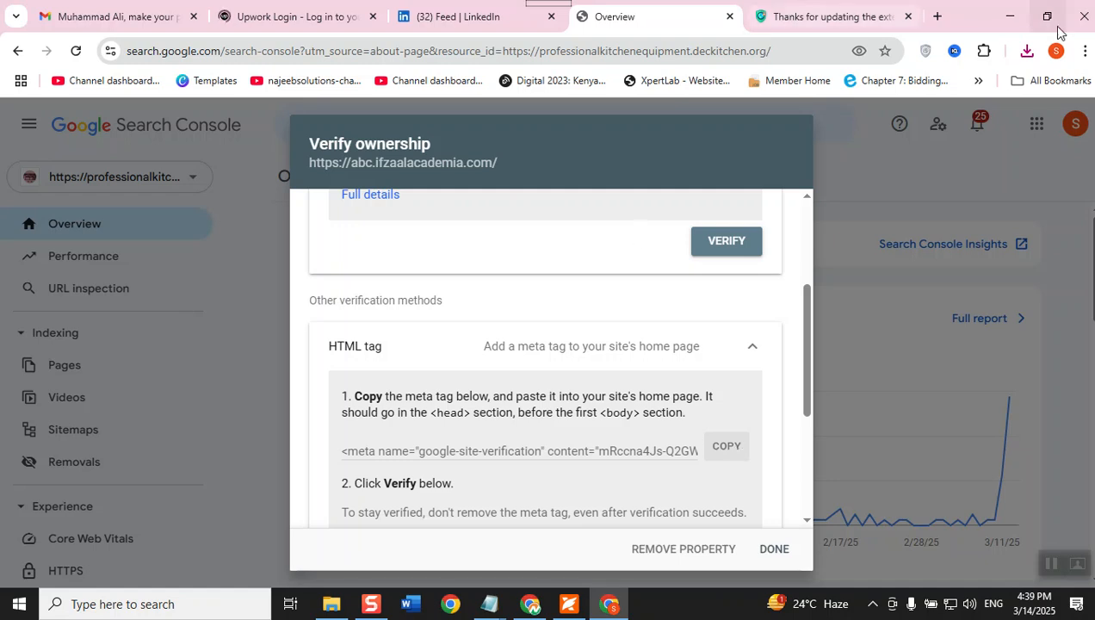
- Check the downloaded verification file, switch to cPanel File Manager and start an upload into the abc.ifzaalacademia.com folder
left_click(1027, 53)
mouse_move(947, 129)
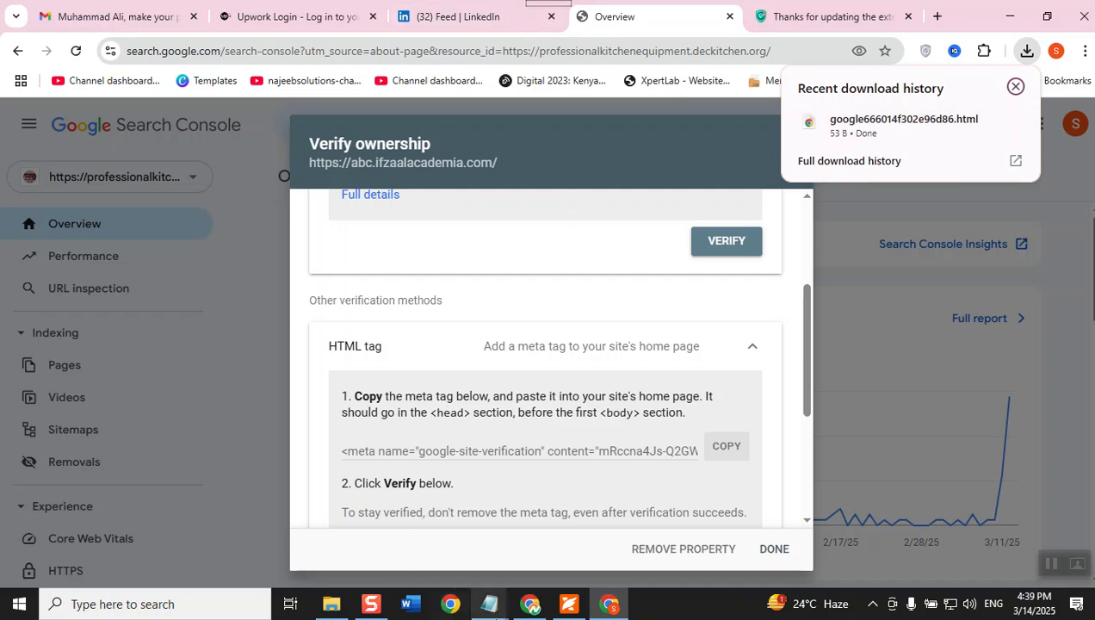
left_click(530, 606)
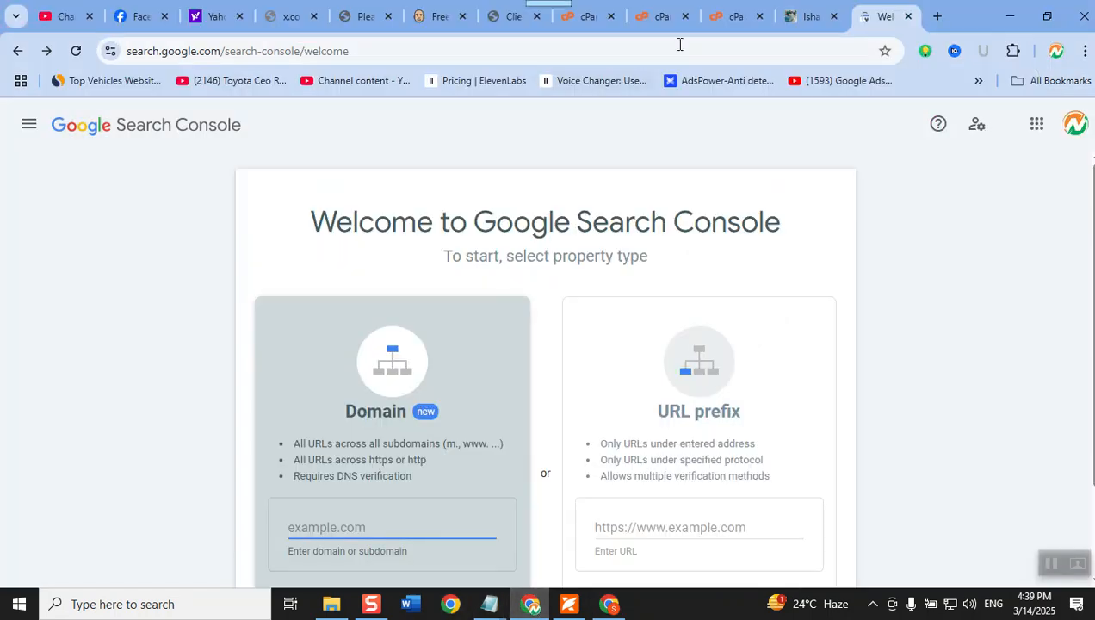
left_click(725, 17)
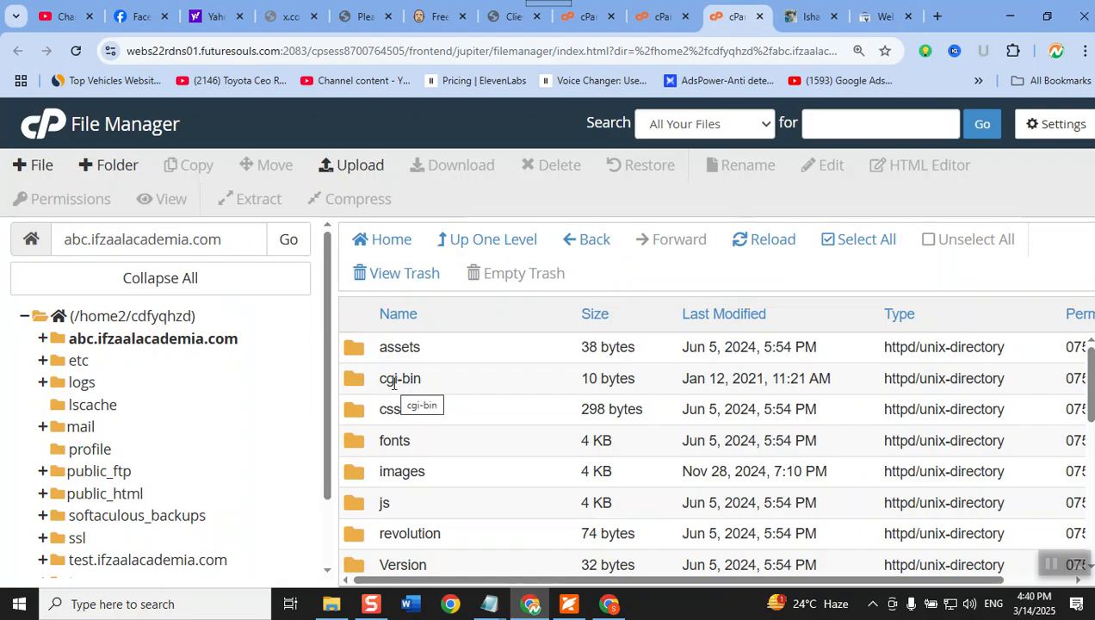
left_click(365, 166)
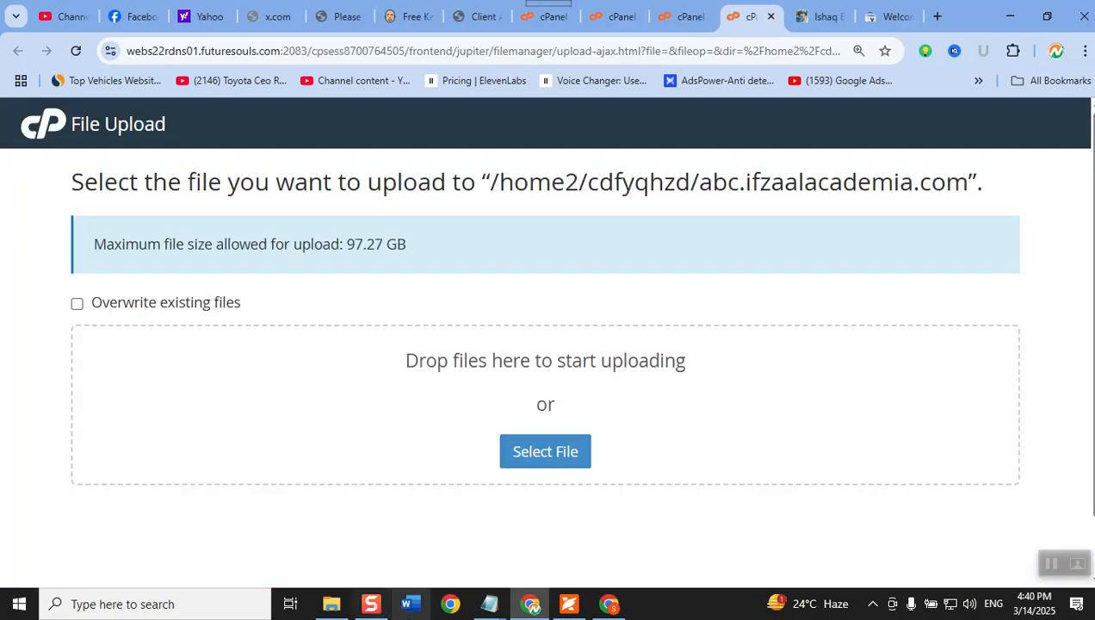
- Upload the Google HTML verification file from the Downloads folder to /home2/cdfyqhzd/abc.ifzaalacademia.com
left_click(531, 449)
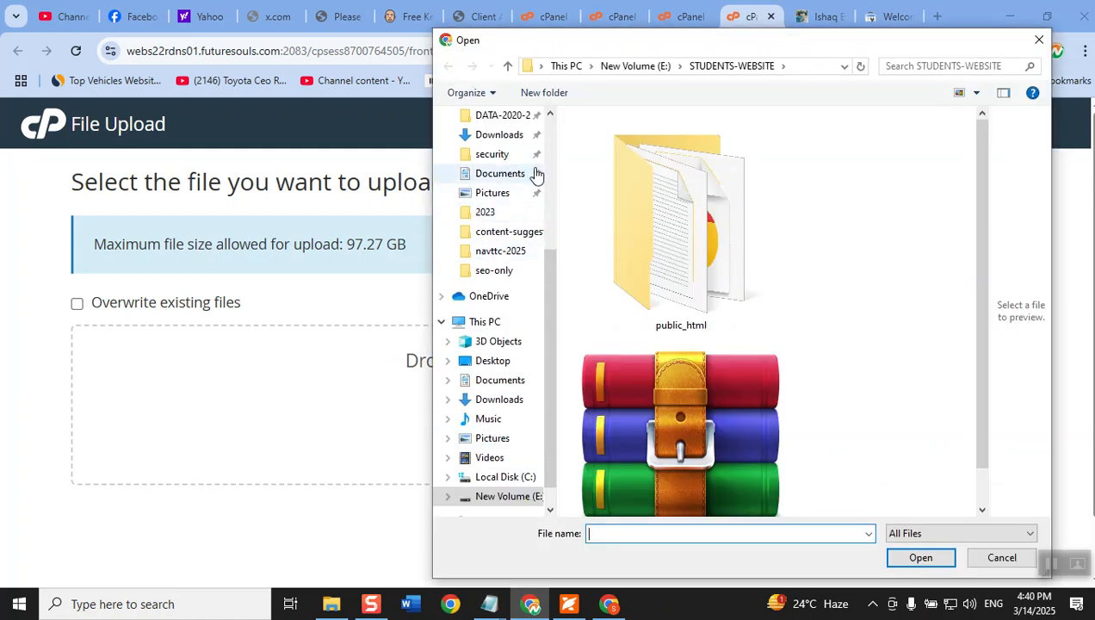
scroll(548, 140, "up", 4)
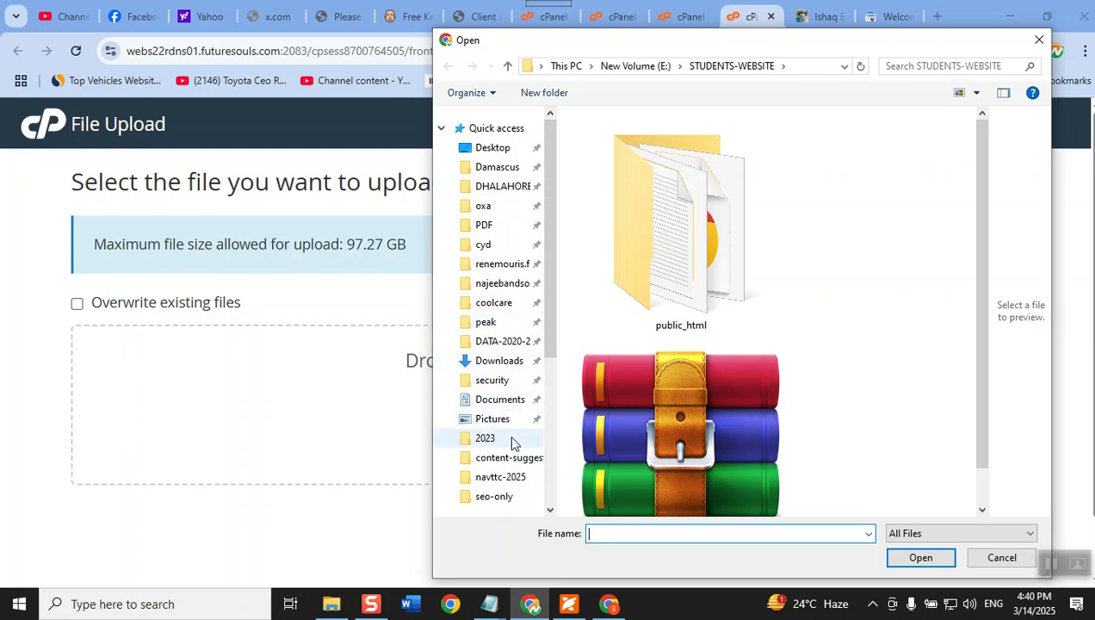
scroll(512, 280, "down", 1)
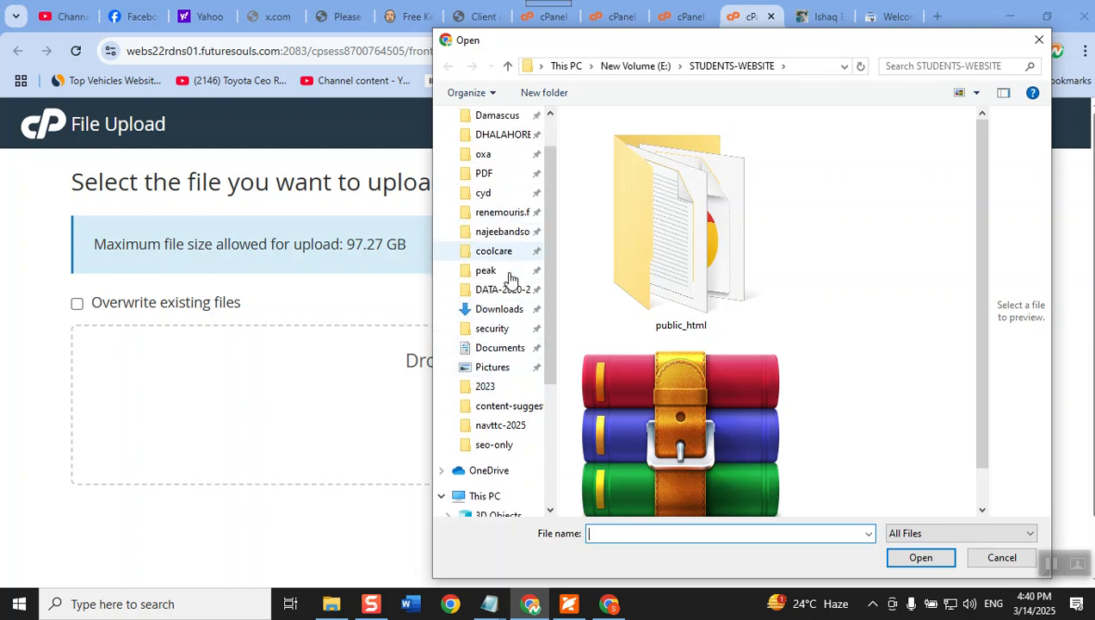
scroll(508, 288, "down", 1)
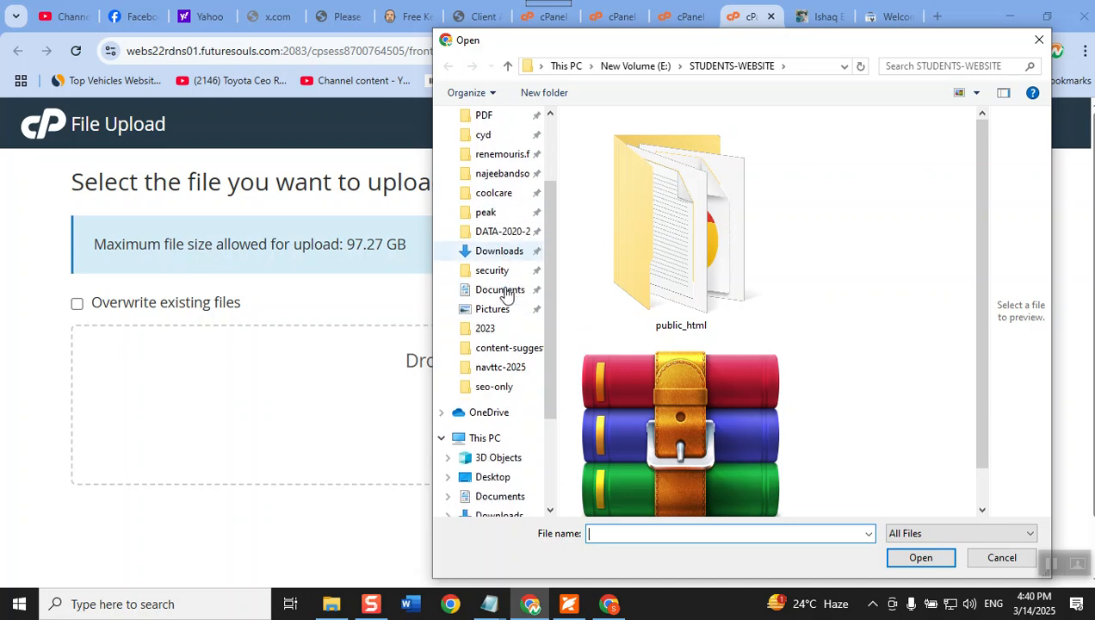
scroll(507, 310, "down", 1)
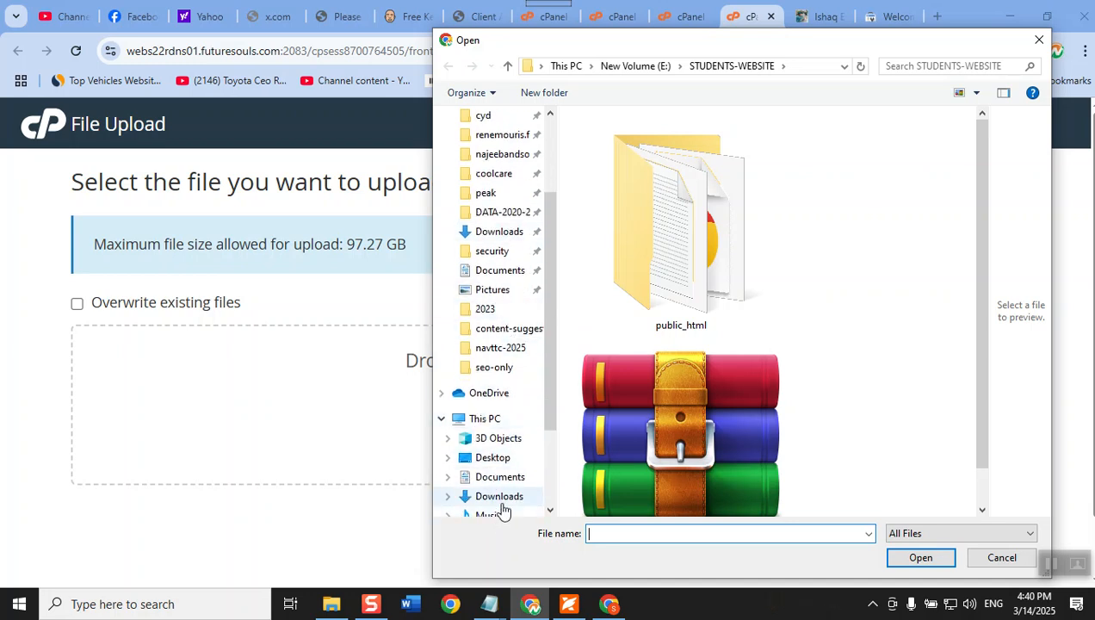
left_click(501, 503)
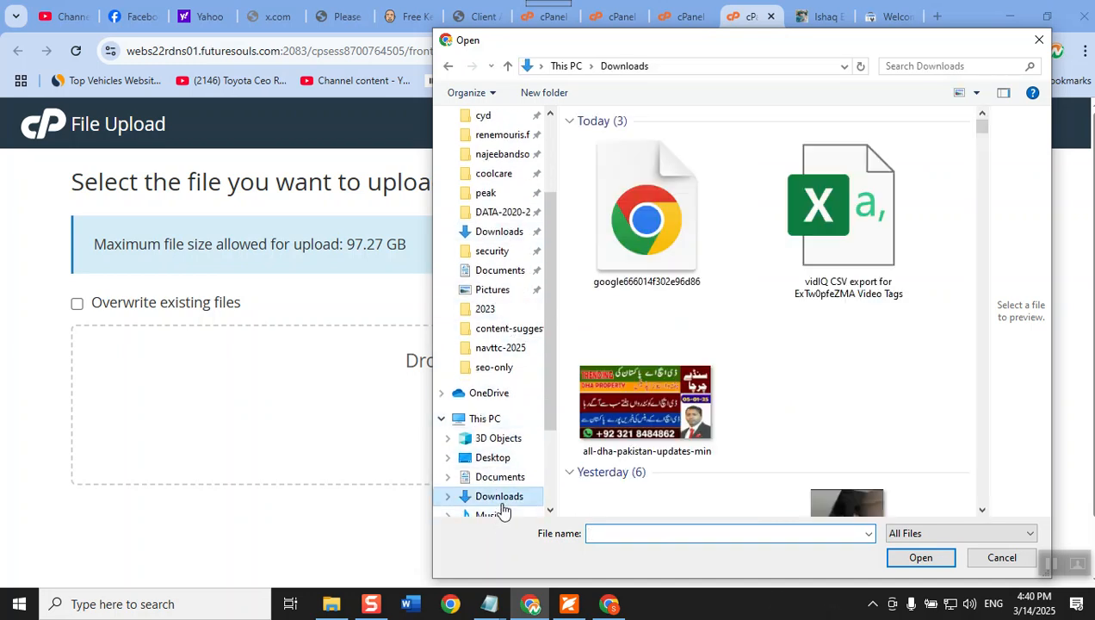
double_click(640, 212)
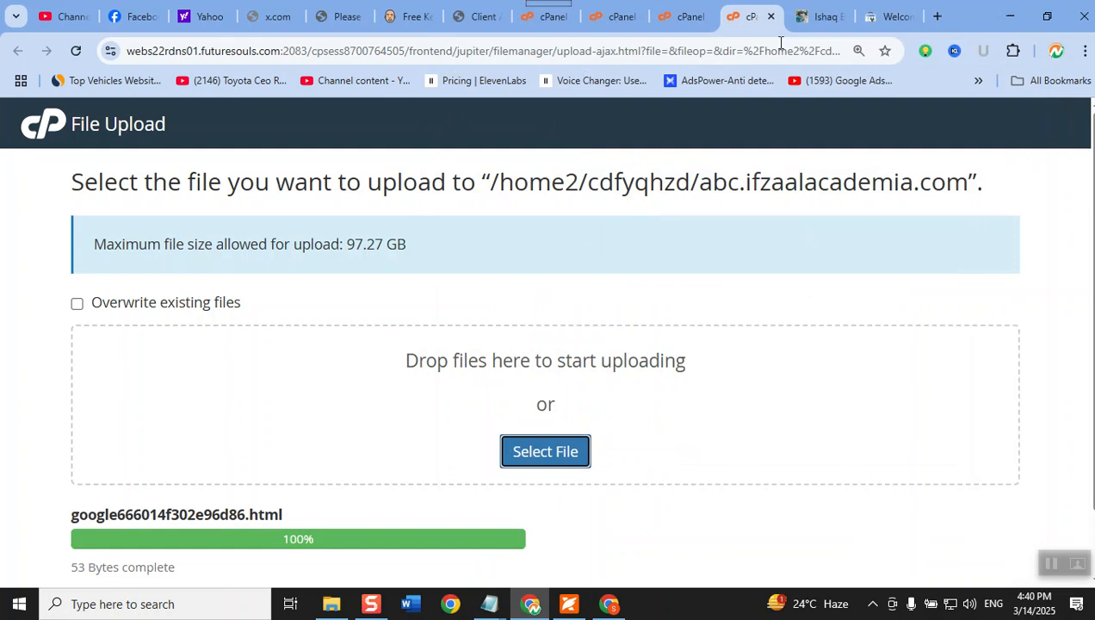
left_click(603, 605)
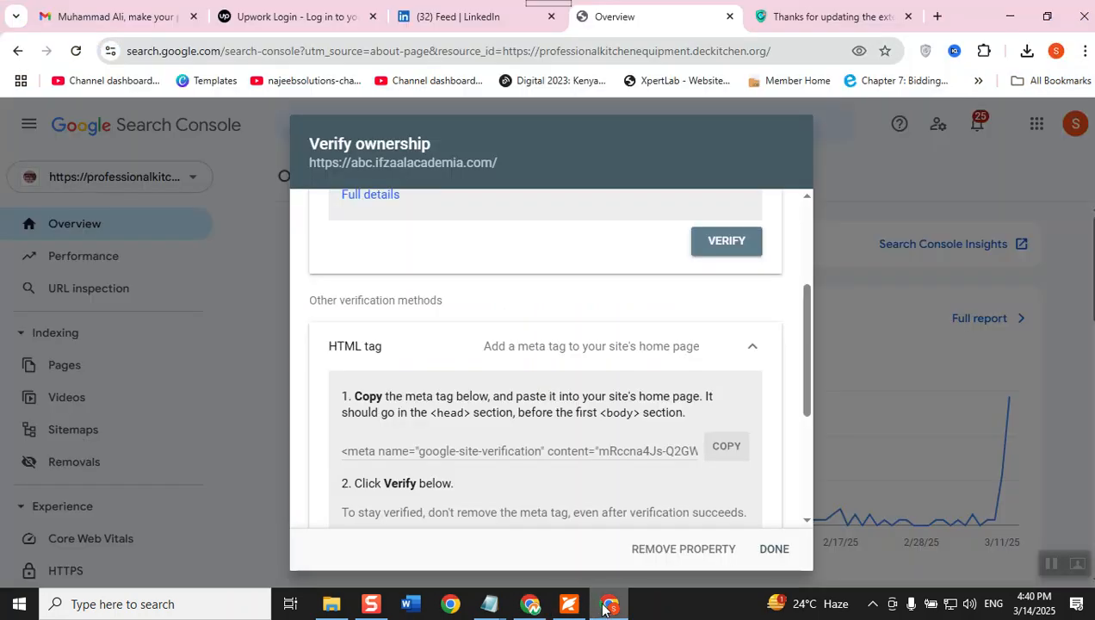
scroll(694, 372, "up", 3)
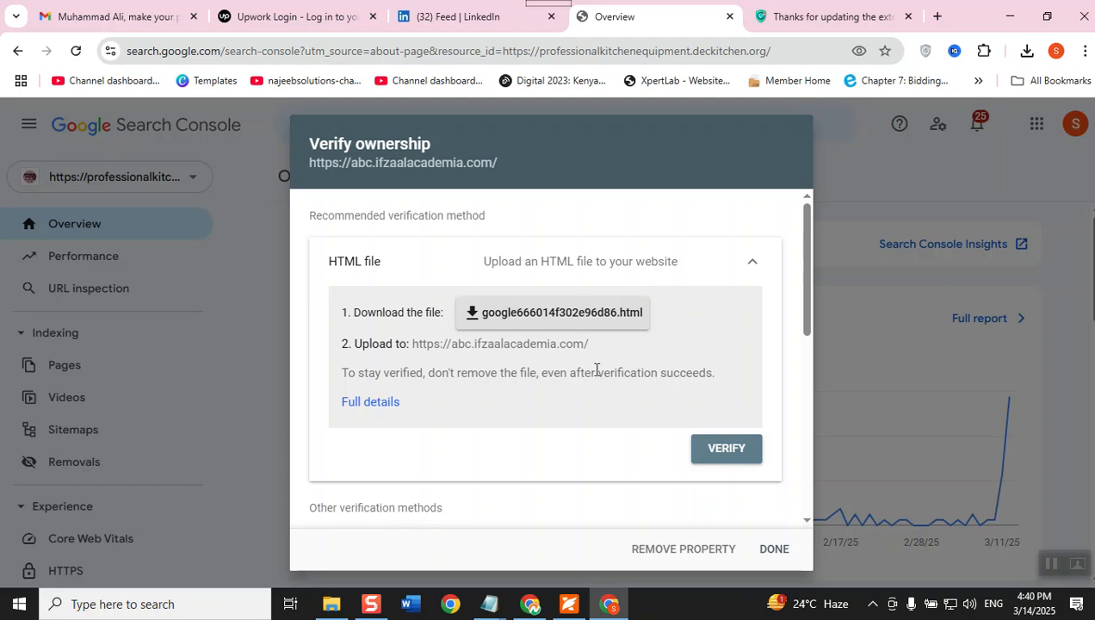
left_click(728, 449)
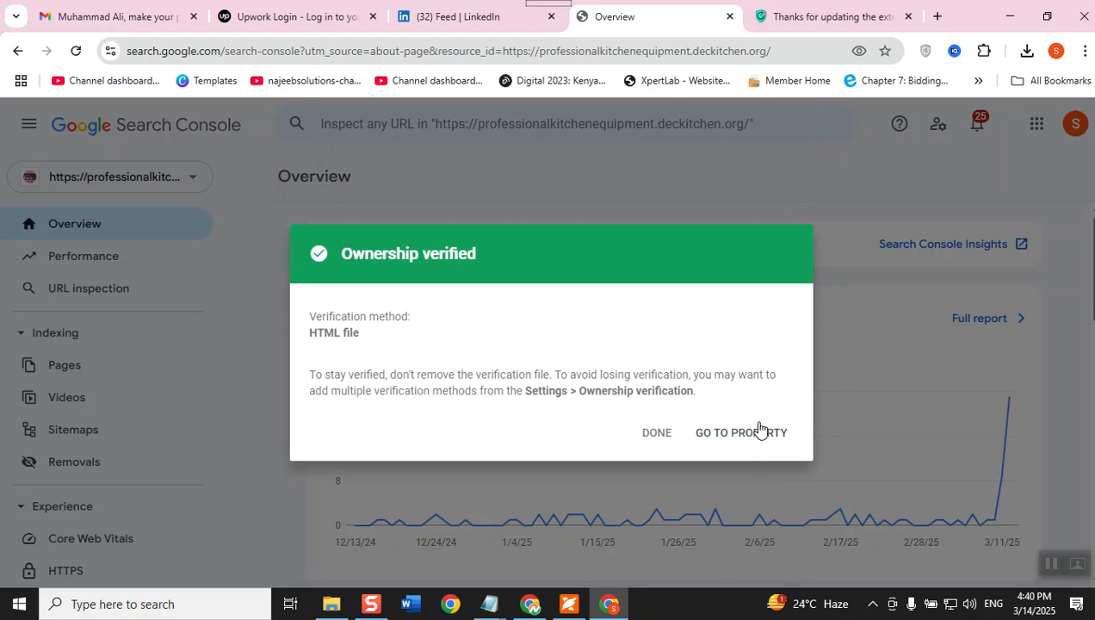
left_click(759, 432)
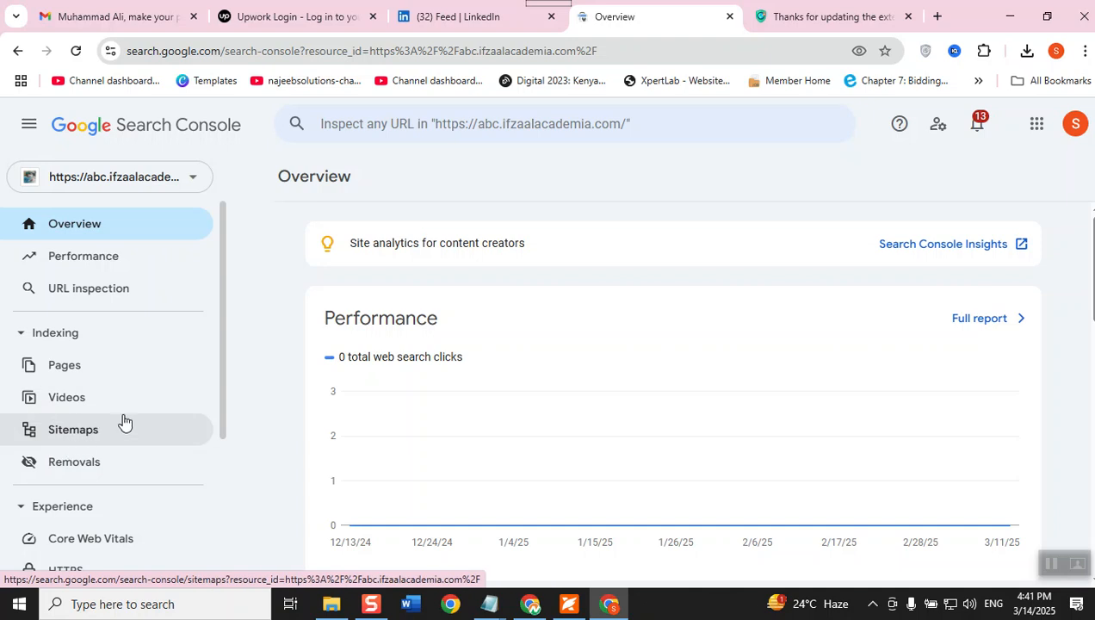
left_click(93, 422)
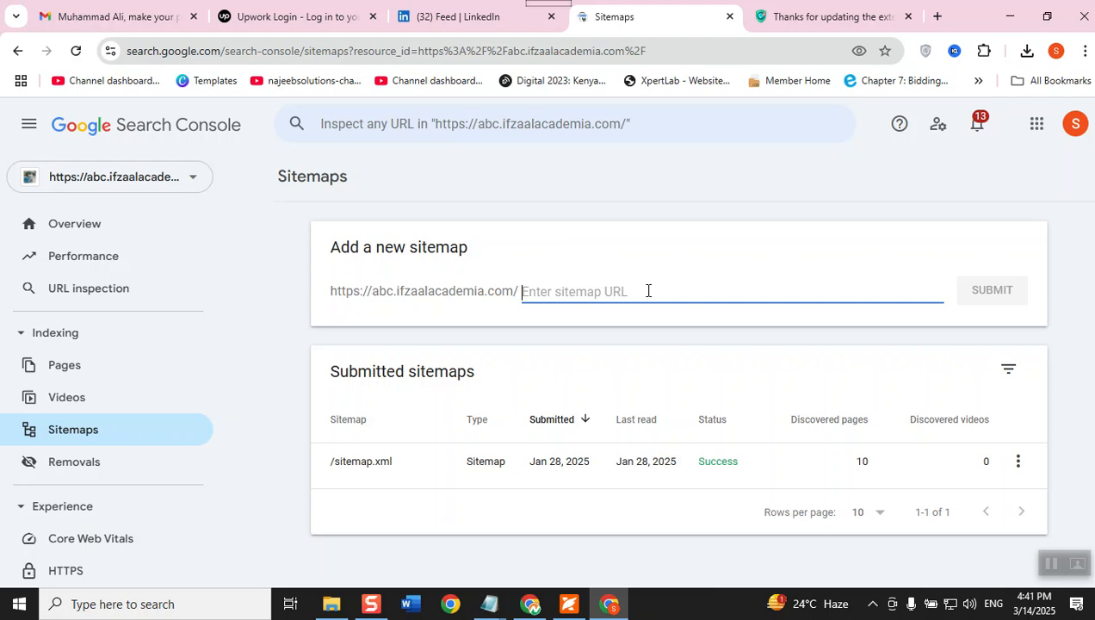
type("sitemap.xml")
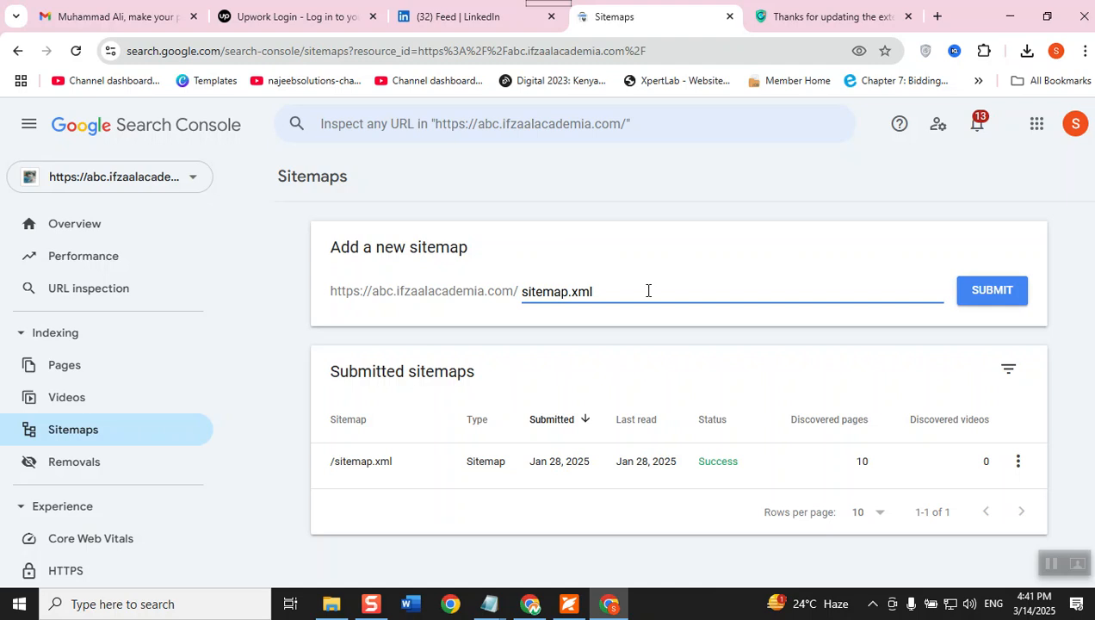
left_click(975, 292)
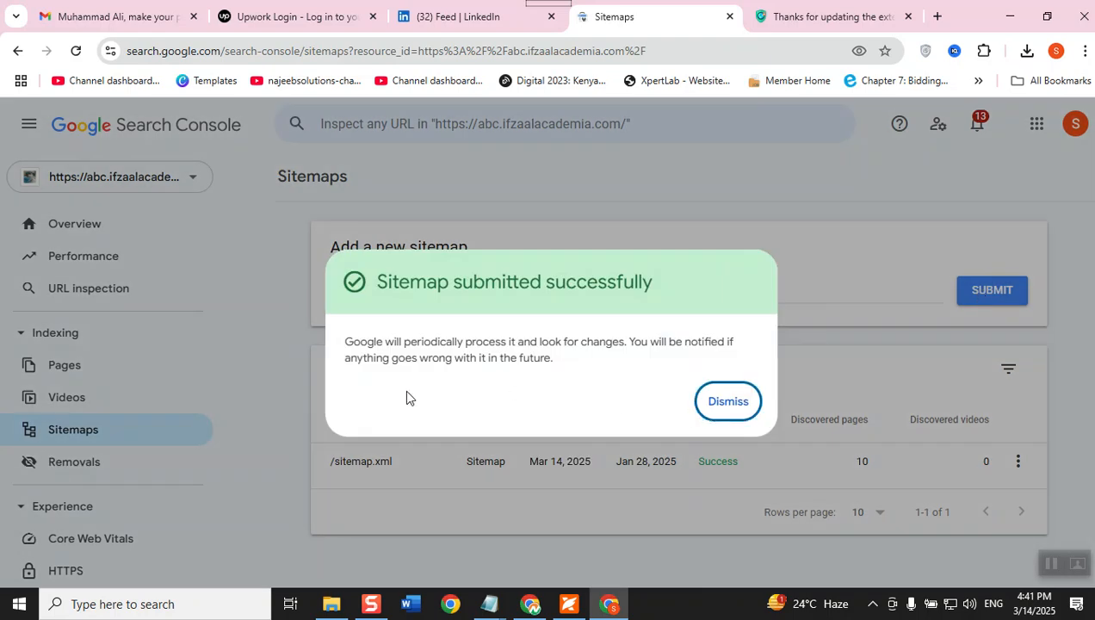
left_click(725, 401)
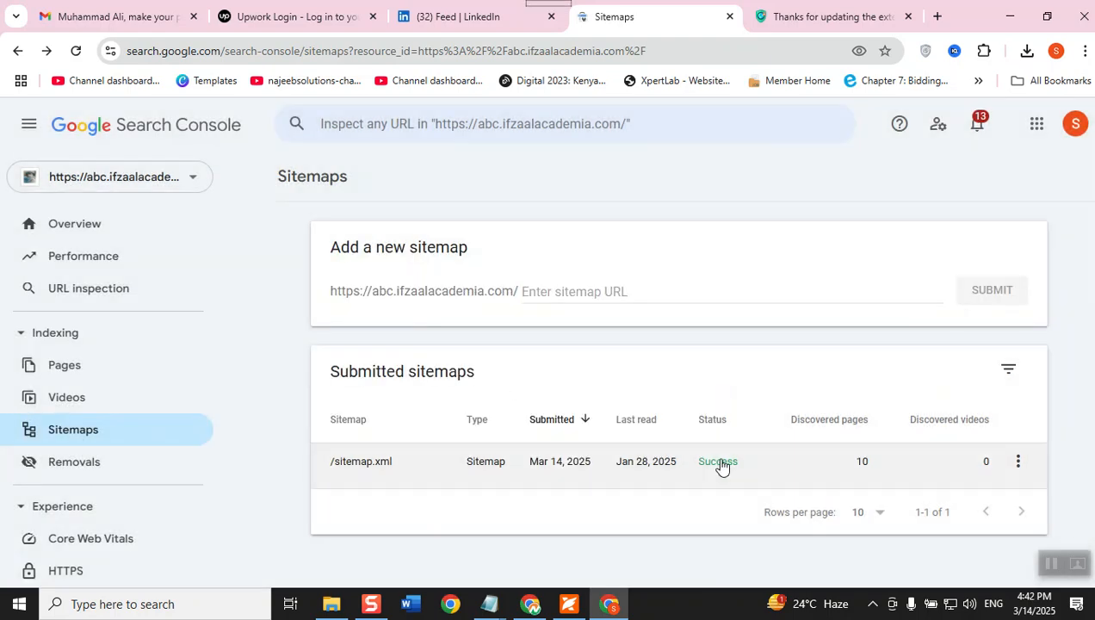